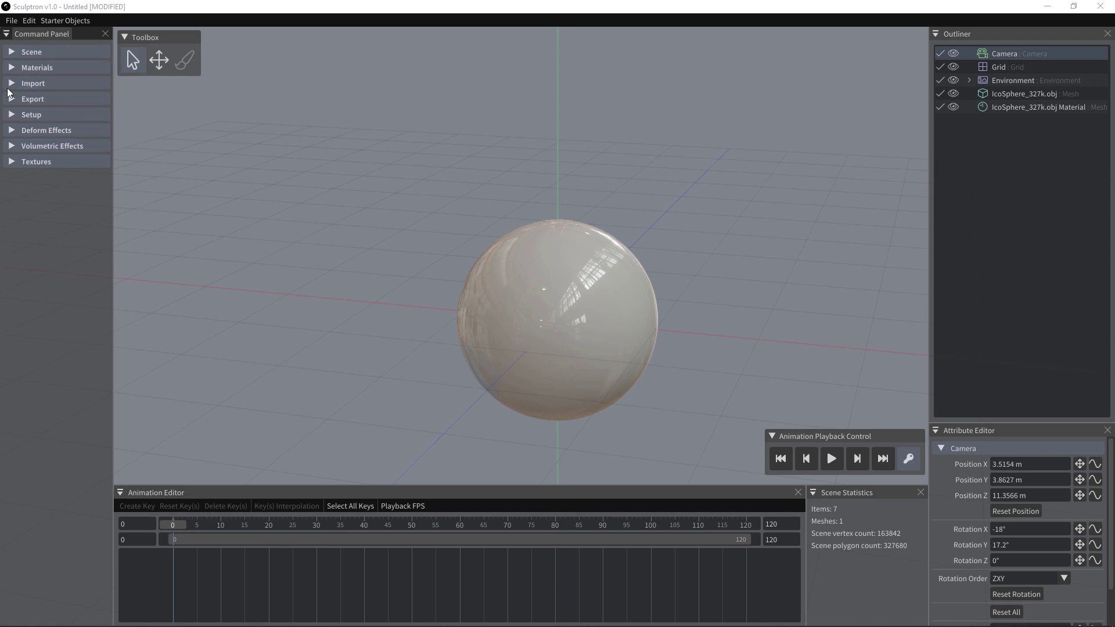
Step: Expand the Scene, Materials, Import, Export, Setup, Deform Effects, Volumetric Effects and Textures command groups to examine their commands
left_click(9, 54)
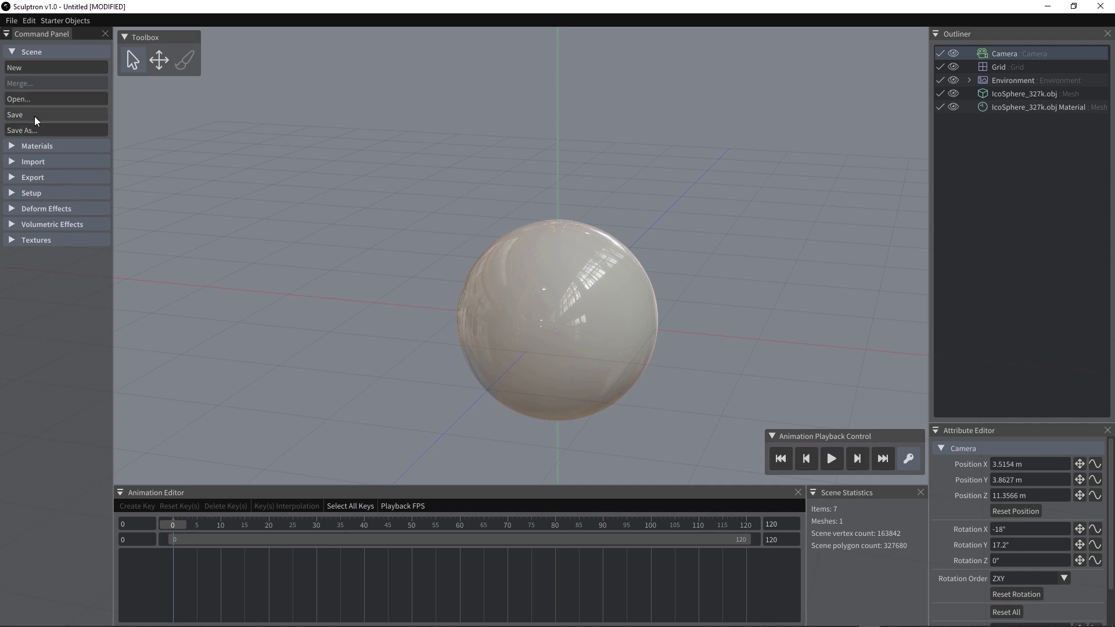
left_click(13, 146)
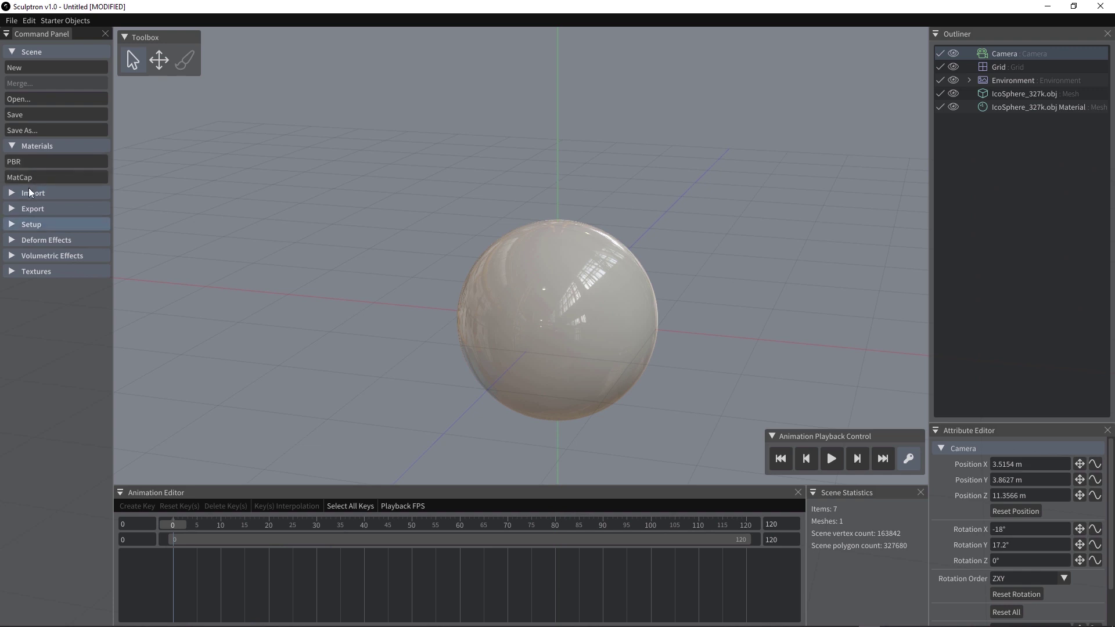
left_click(14, 195)
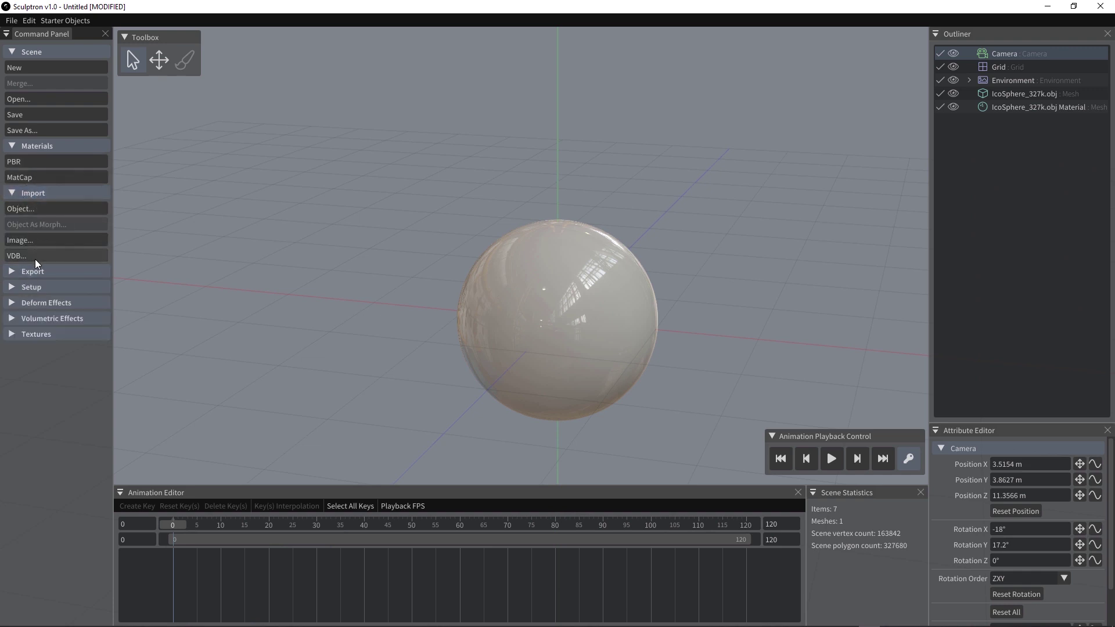
left_click(11, 273)
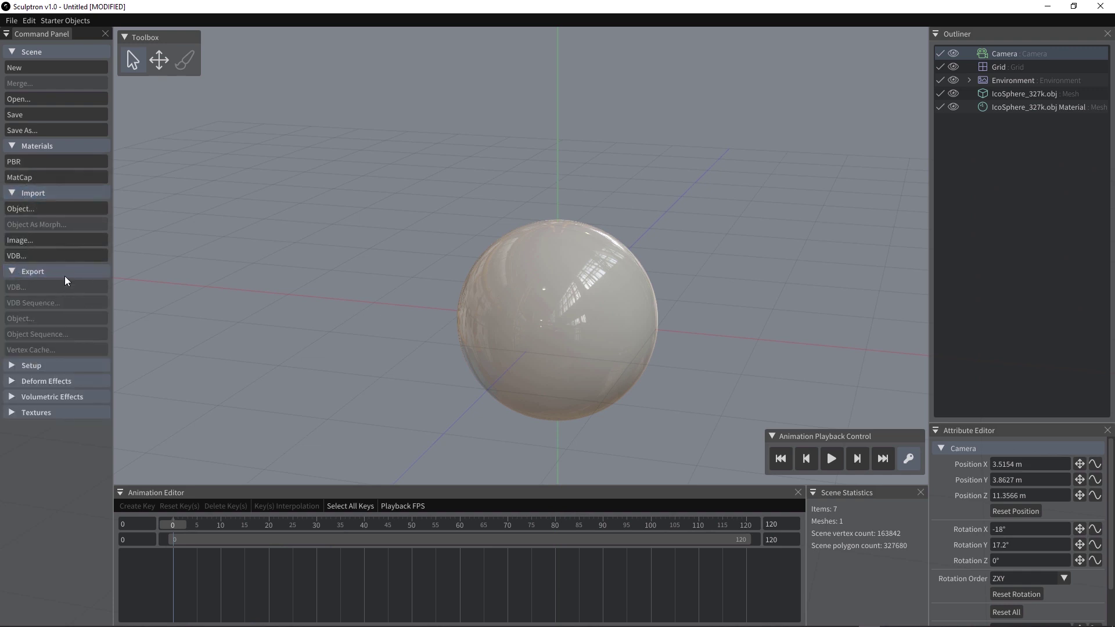
left_click(58, 365)
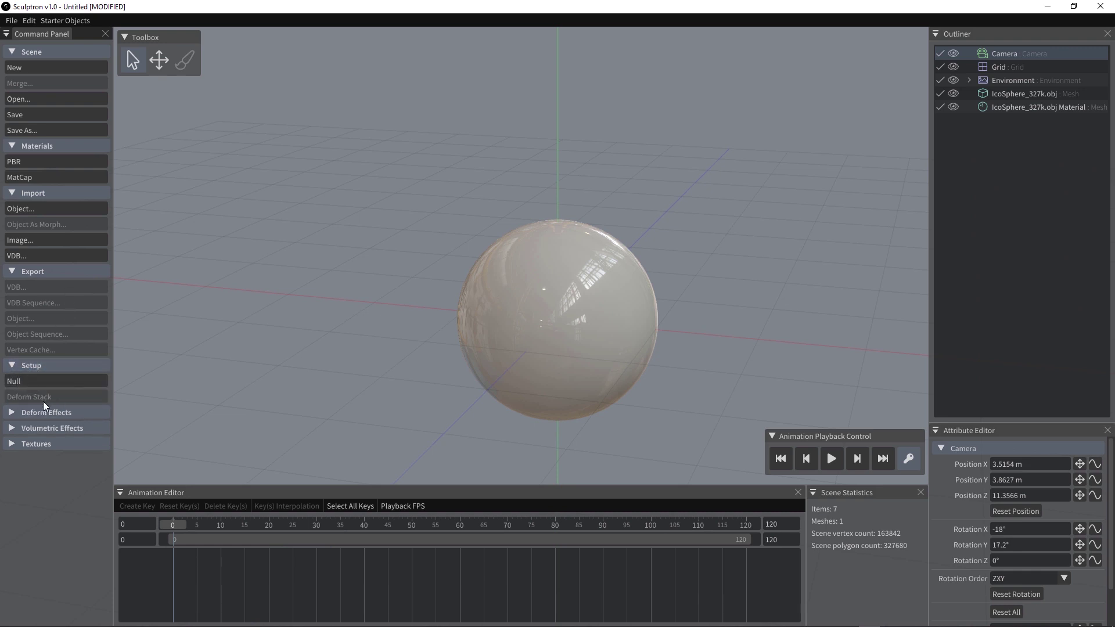
left_click(12, 412)
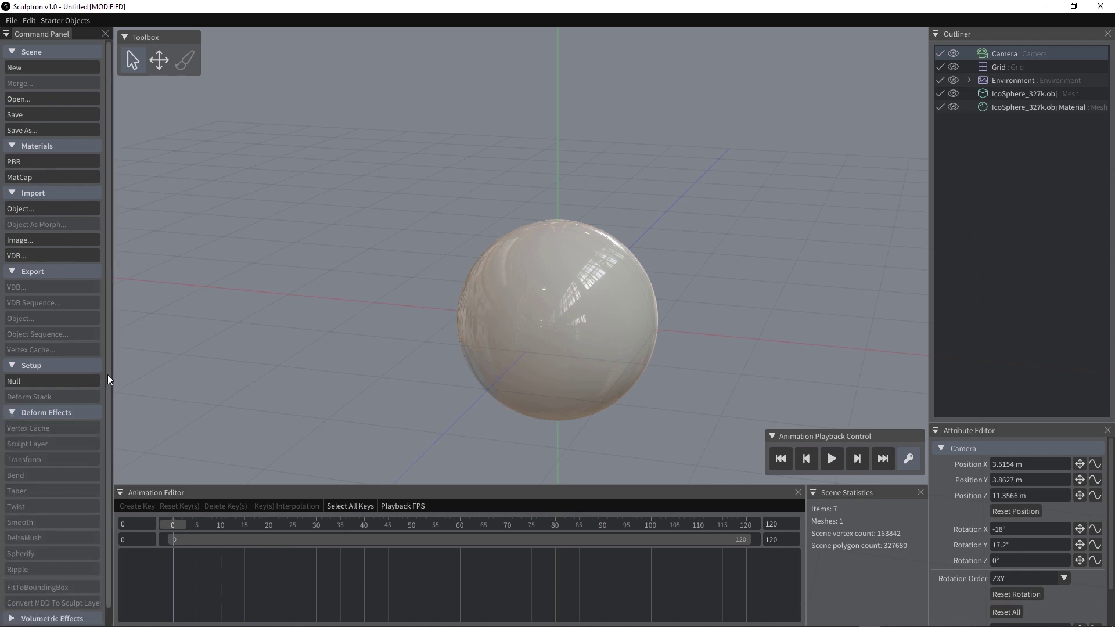
scroll(106, 386, "down", 1)
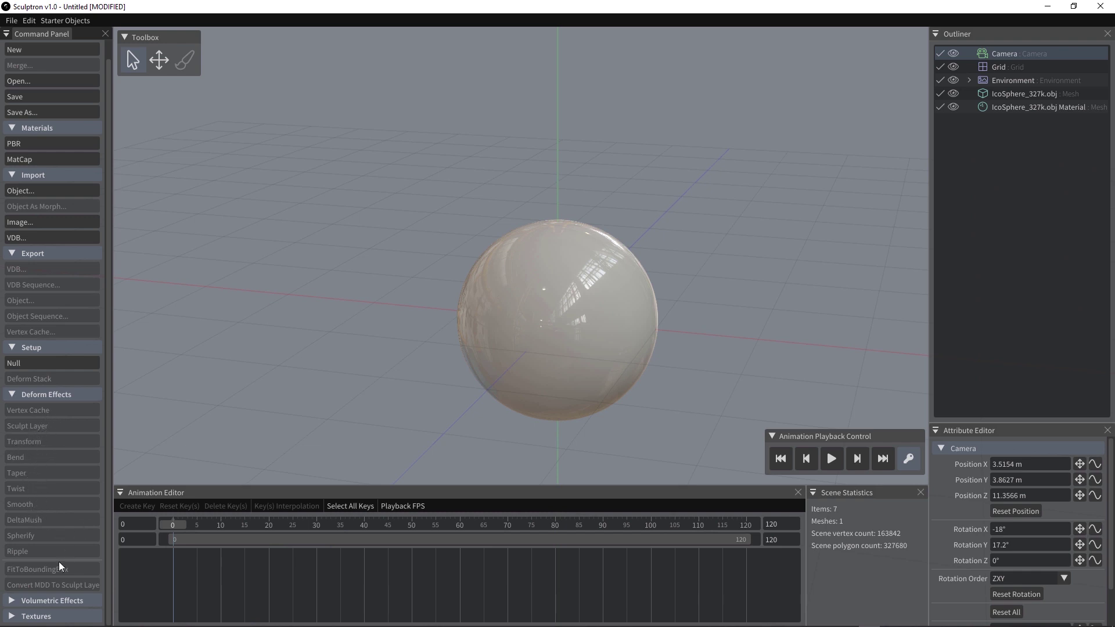
left_click(40, 600)
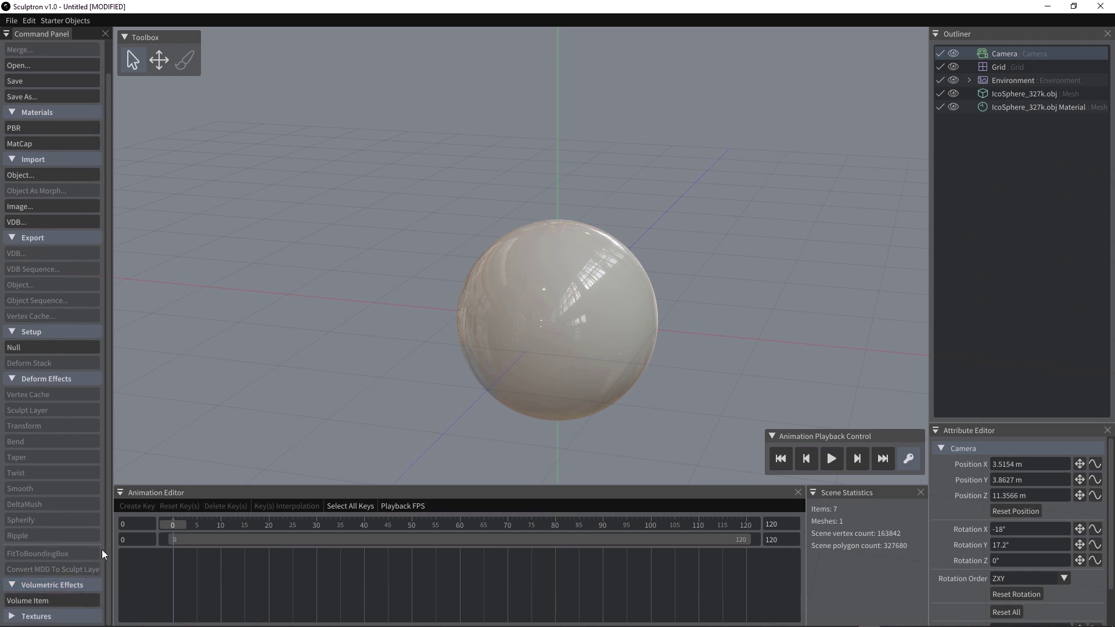
left_click(8, 620)
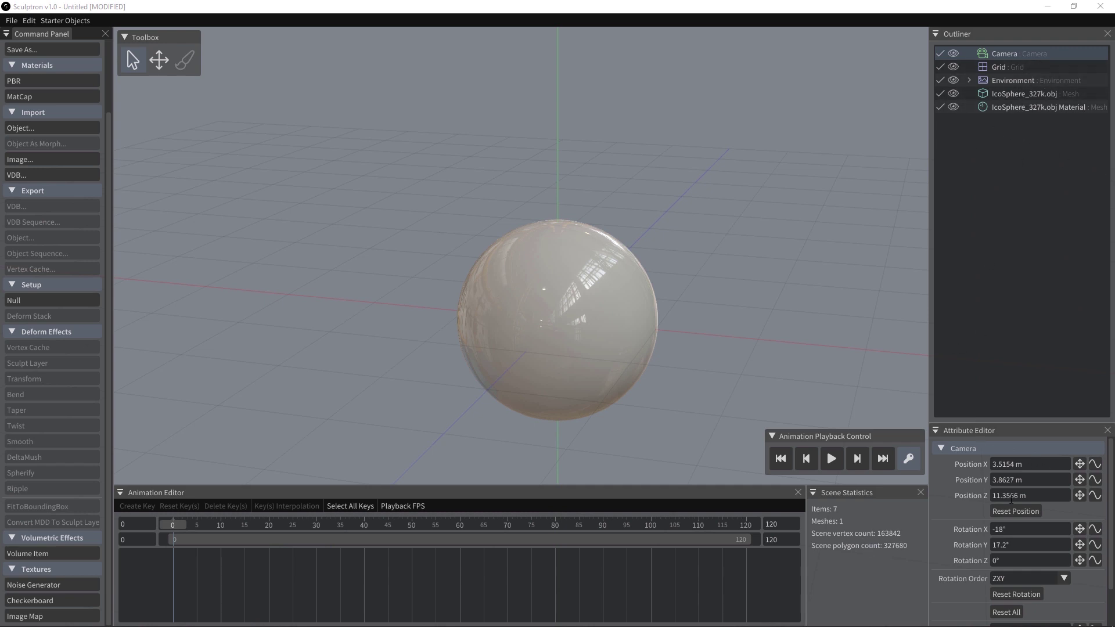
Step: Inspect the attributes of the sphere material, sphere mesh, Environment, Grid and Camera items one after another
left_click(1011, 110)
left_click(1011, 95)
left_click(1000, 79)
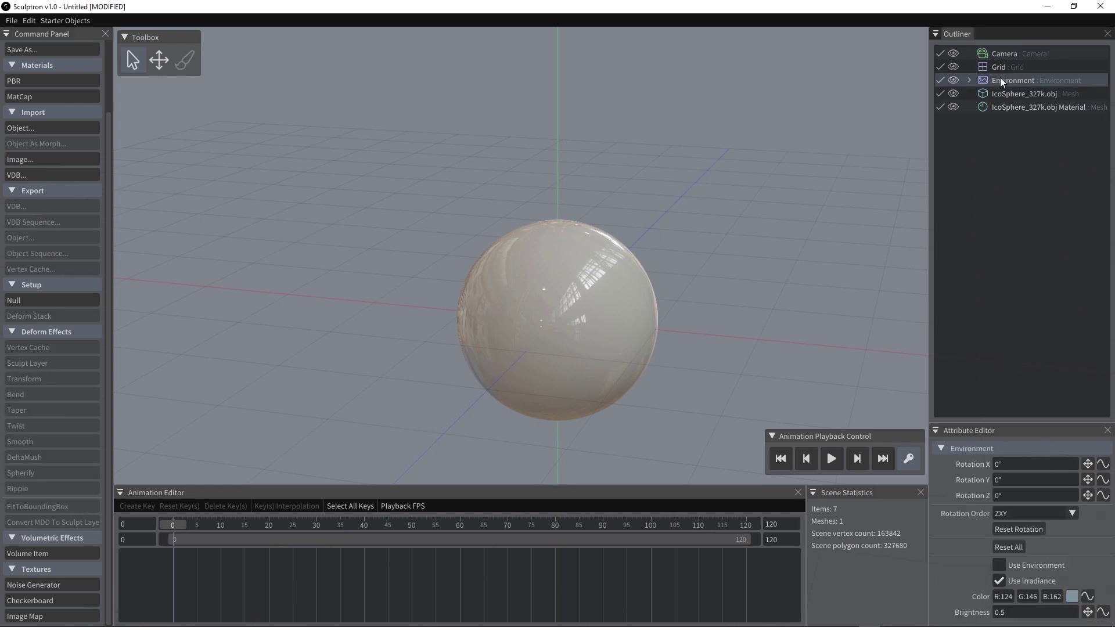
left_click(1000, 68)
left_click(1003, 54)
left_click(1008, 70)
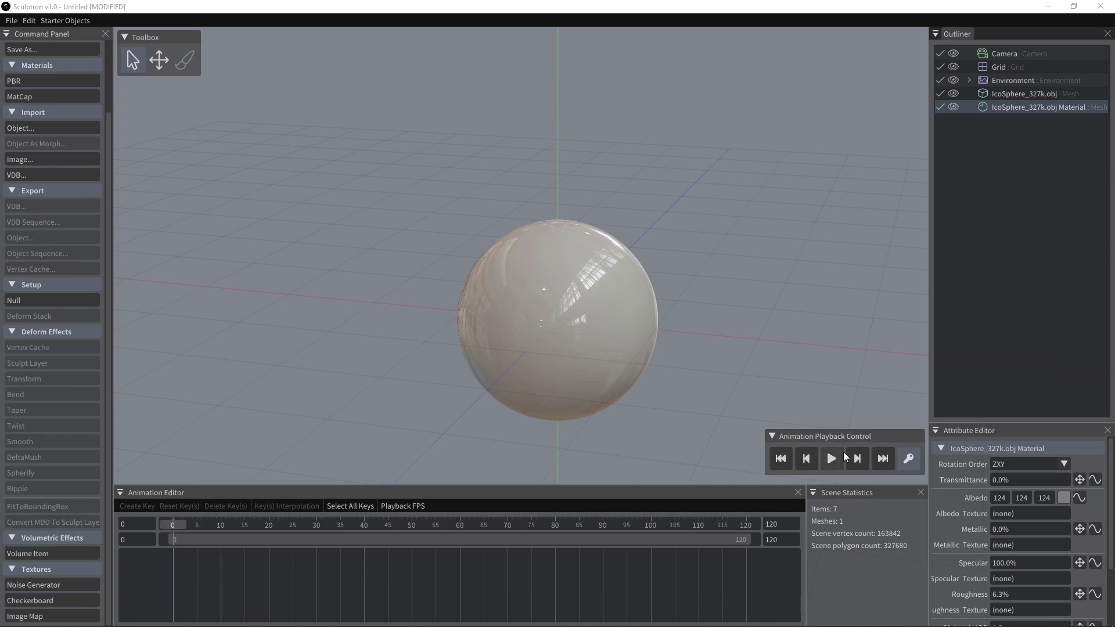
Step: Review the available file commands, the undo and redo commands, and the list of starter objects
left_click(10, 21)
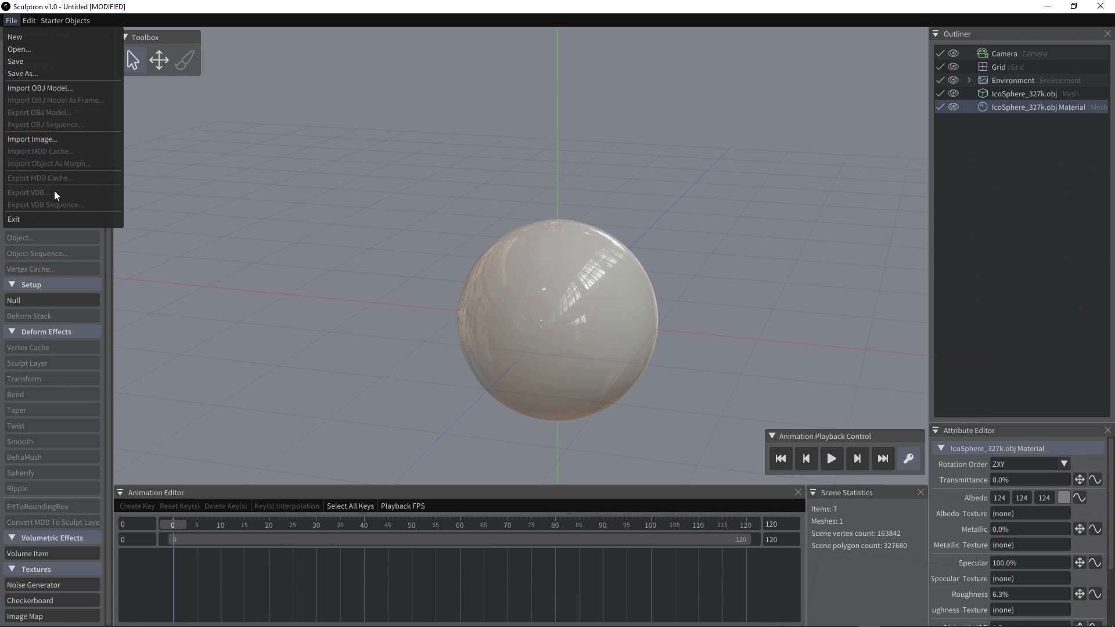
mouse_move(65, 20)
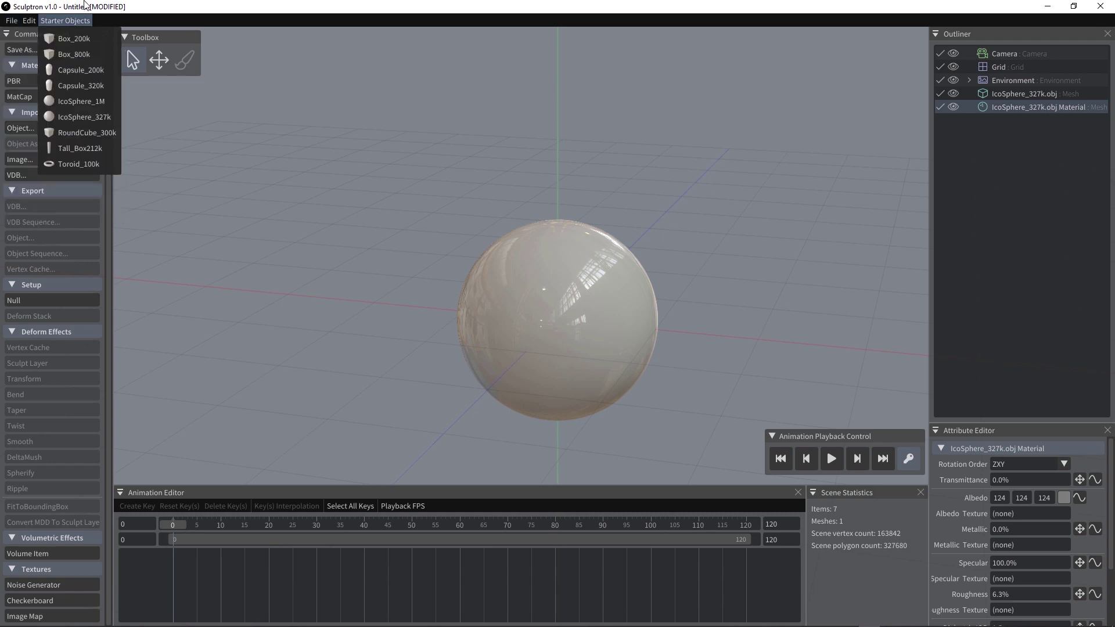
left_click(28, 22)
left_click(28, 22)
left_click(64, 20)
left_click(69, 22)
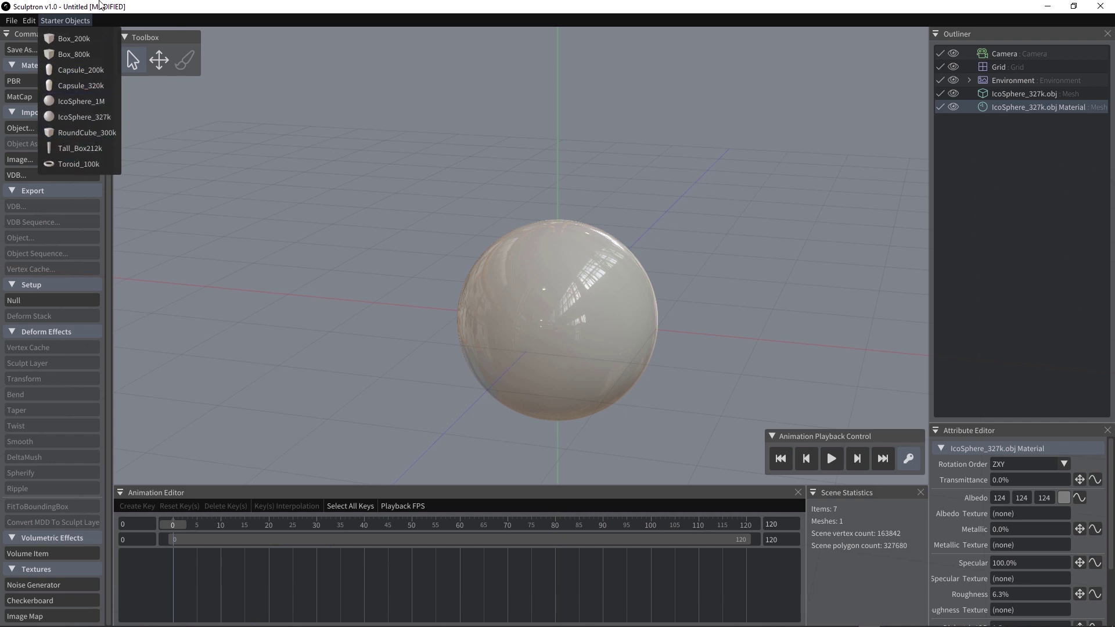
left_click(69, 20)
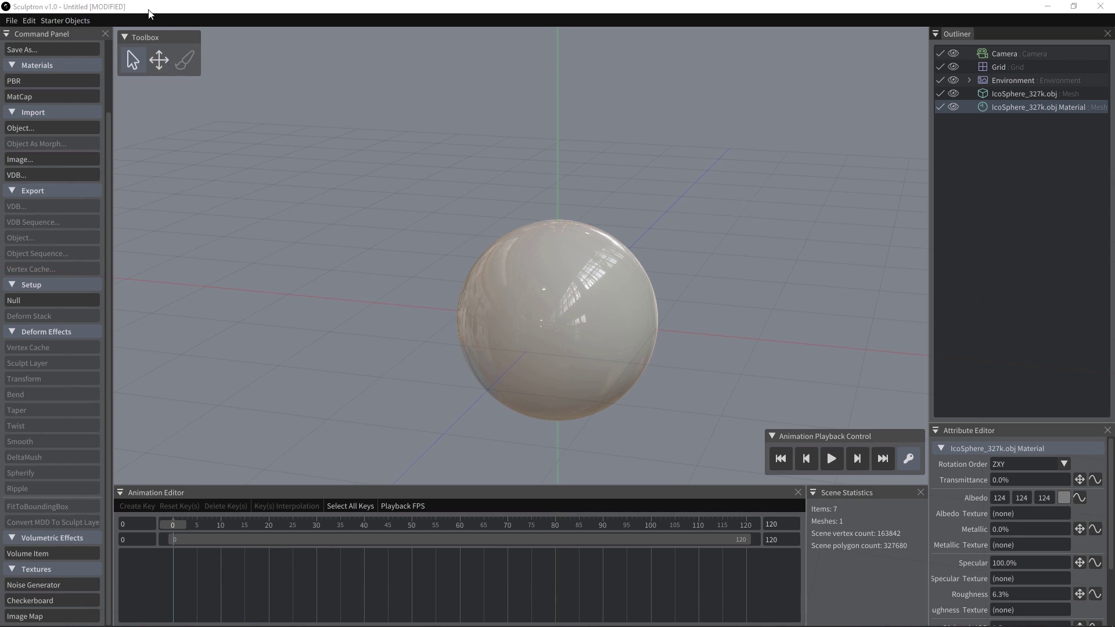
left_click(68, 21)
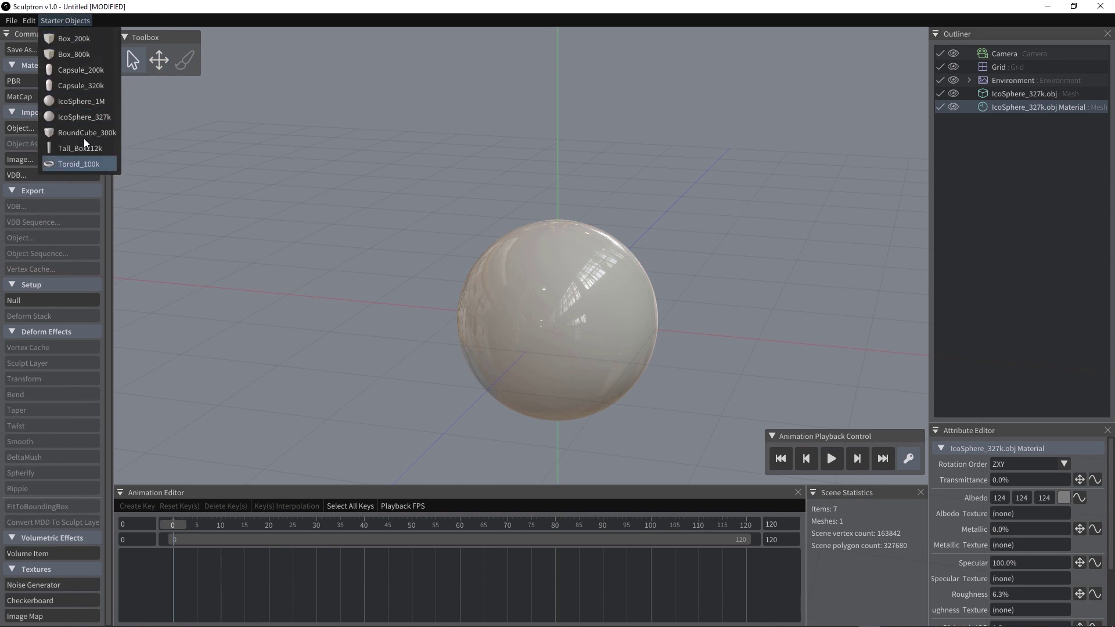
left_click(208, 19)
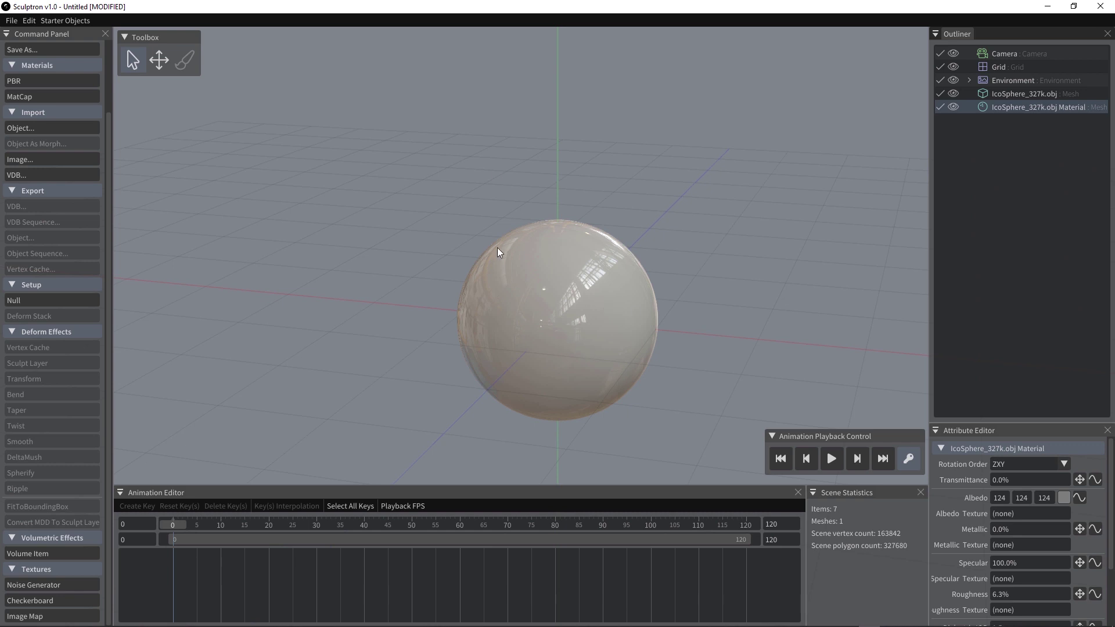
Step: Start sculpting the IcoSphere_327k.obj mesh and make curved Push/Pull strokes across its front at radius 50
left_click(1016, 91)
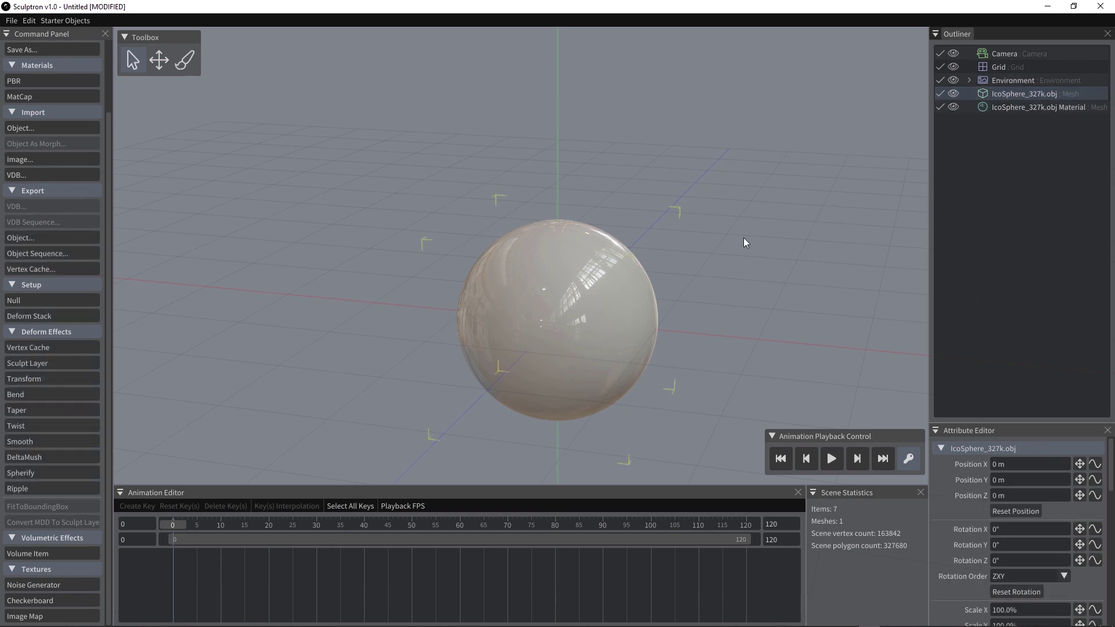
left_click(186, 61)
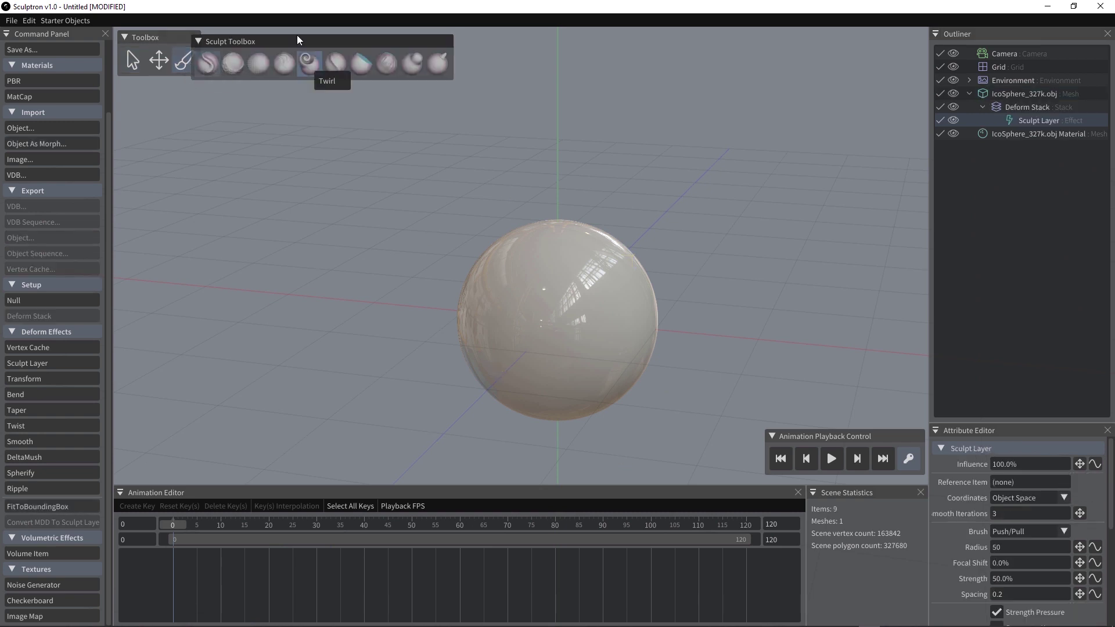
left_click_drag(314, 43, 354, 36)
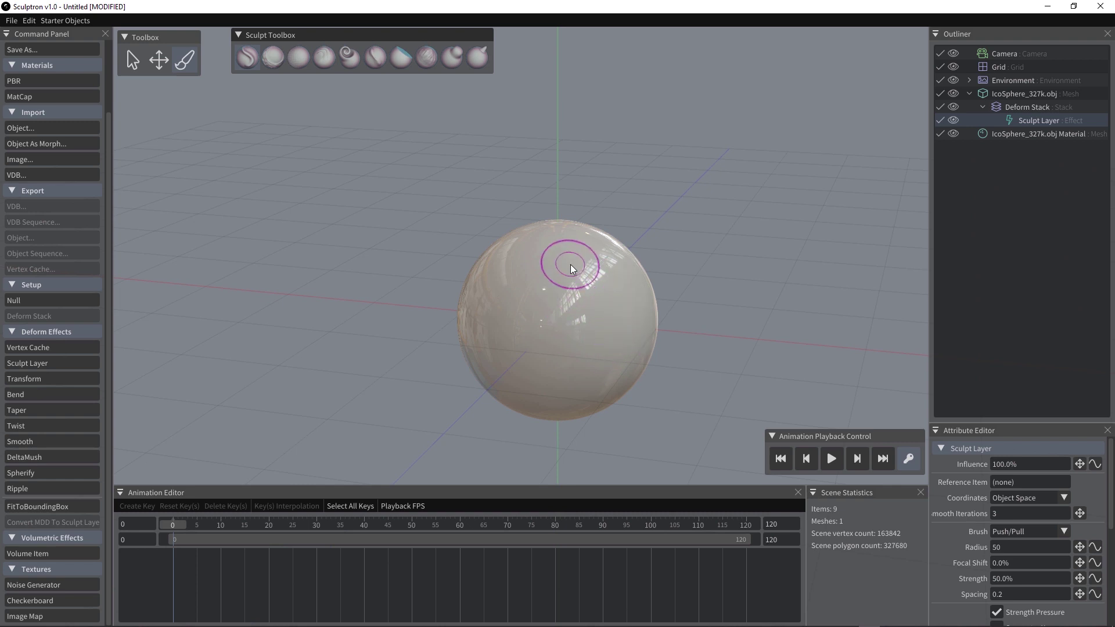
left_click_drag(611, 305, 632, 317)
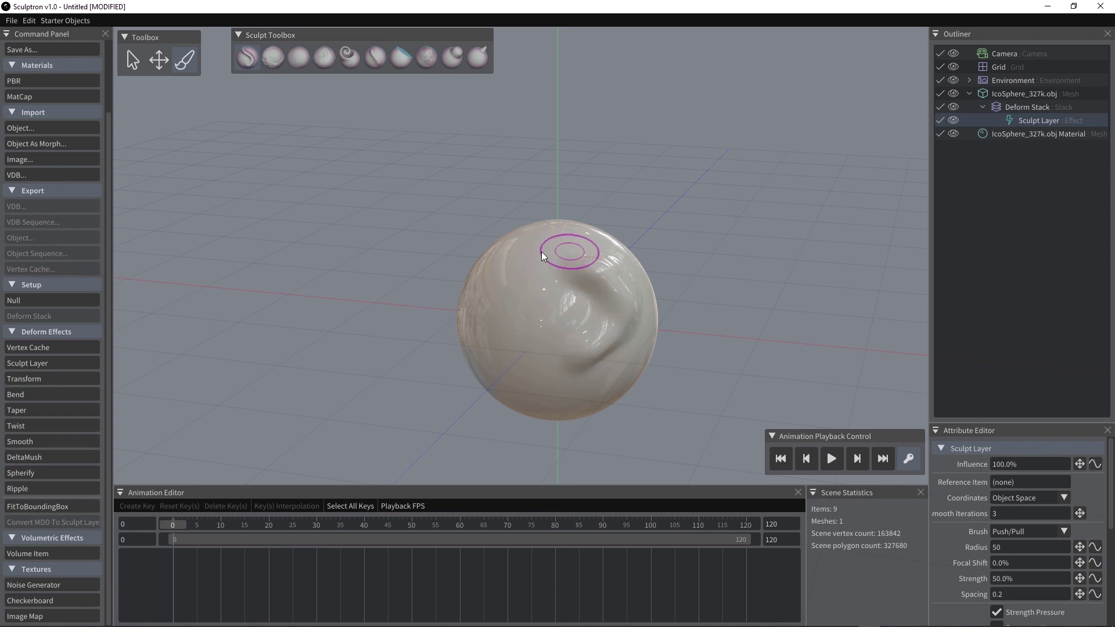
mouse_move(525, 267)
left_mouse_down()
mouse_move(548, 332)
mouse_move(525, 367)
left_mouse_up()
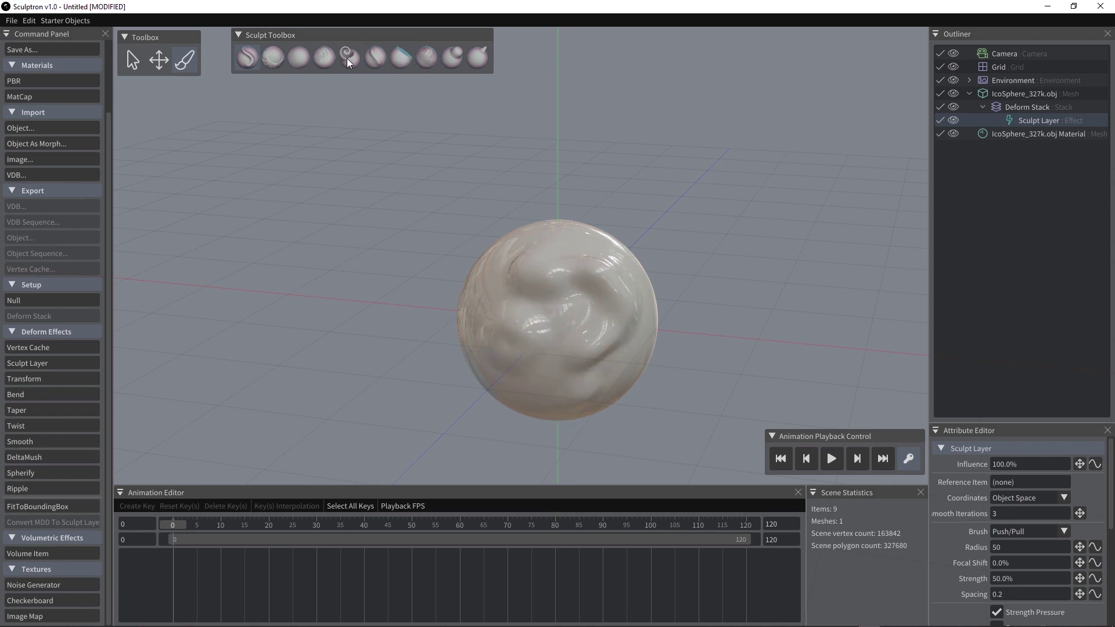
Step: Build up the sculpted front of the sphere with the Clay brush, enlarging its radius to 93
left_click(428, 59)
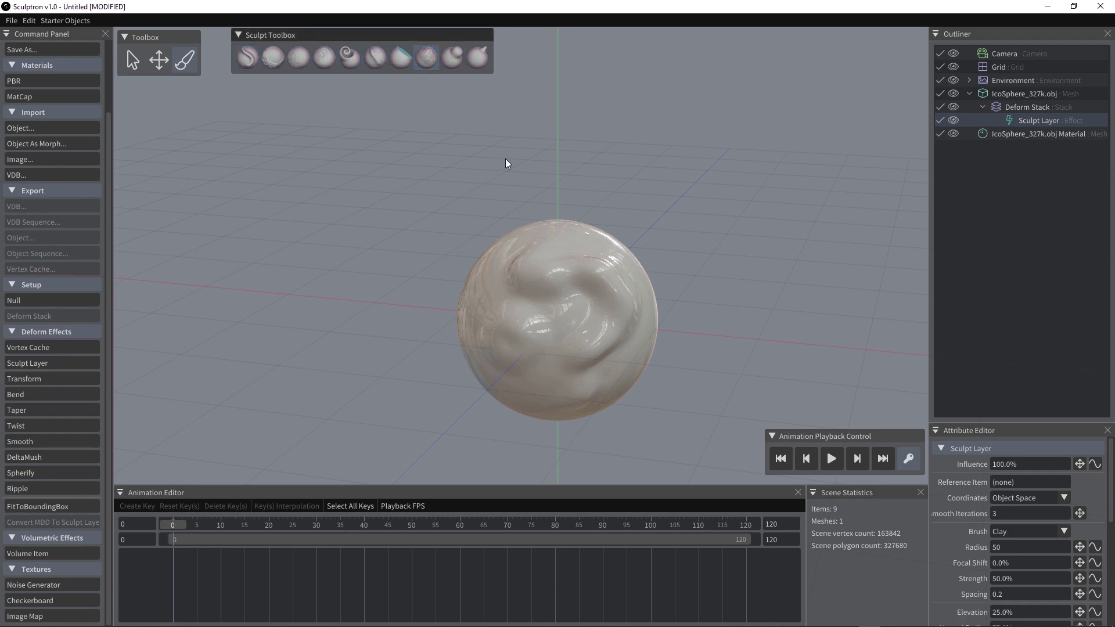
right_click_drag(562, 315, 644, 311)
mouse_move(598, 307)
left_mouse_down()
mouse_move(553, 326)
mouse_move(573, 324)
mouse_move(552, 384)
mouse_move(558, 377)
left_mouse_up()
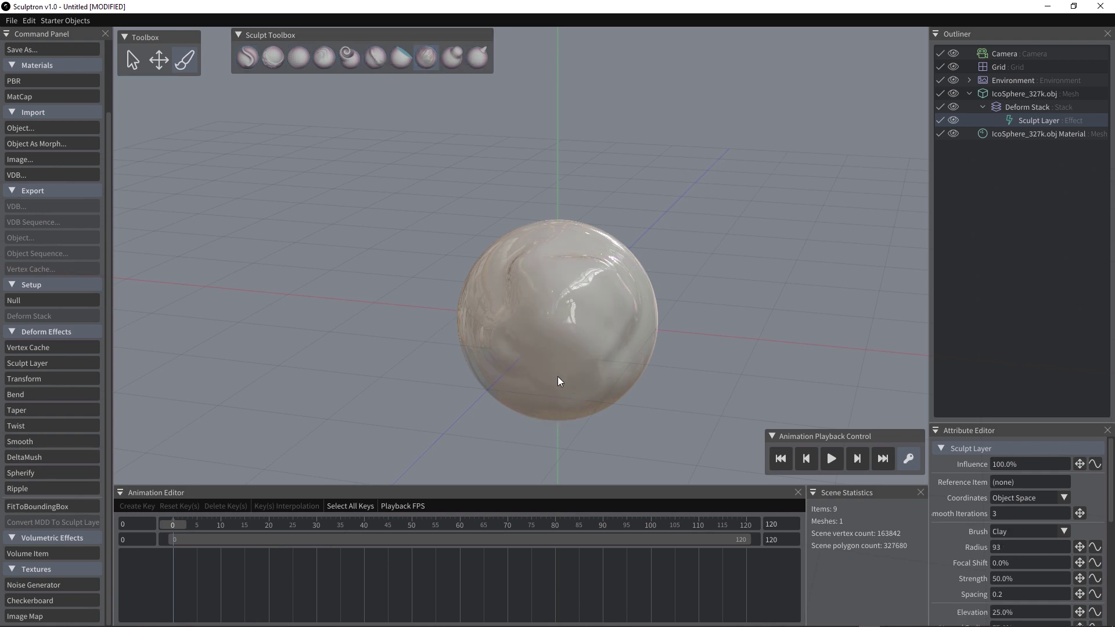
Step: Stretch the sphere's two upper corners and its lower end outward with the Grab brush at radius 195
left_click(350, 56)
right_click_drag(538, 322, 608, 320)
mouse_move(490, 273)
left_mouse_down()
mouse_move(531, 332)
mouse_move(512, 229)
mouse_move(576, 268)
mouse_move(629, 181)
left_mouse_up()
left_click(477, 57)
left_click_drag(532, 251, 501, 200)
mouse_move(587, 374)
left_mouse_down()
mouse_move(657, 381)
mouse_move(604, 432)
left_mouse_up()
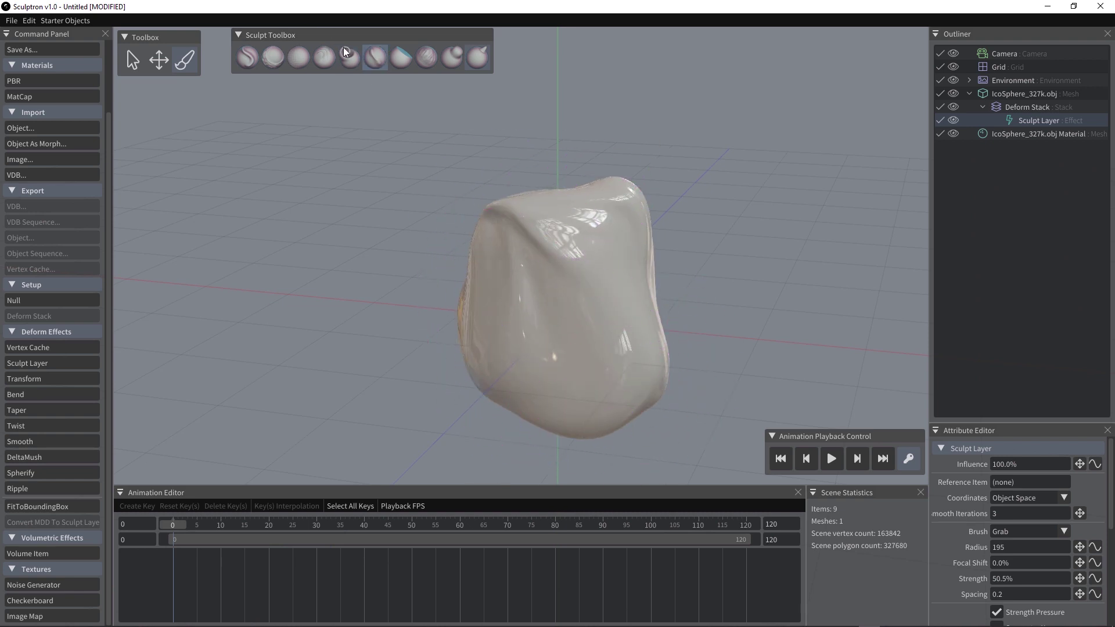
Step: Raise protruding bumps on the front of the shape with the Push/Pull brush, reducing its radius to 88.5
left_click(246, 58)
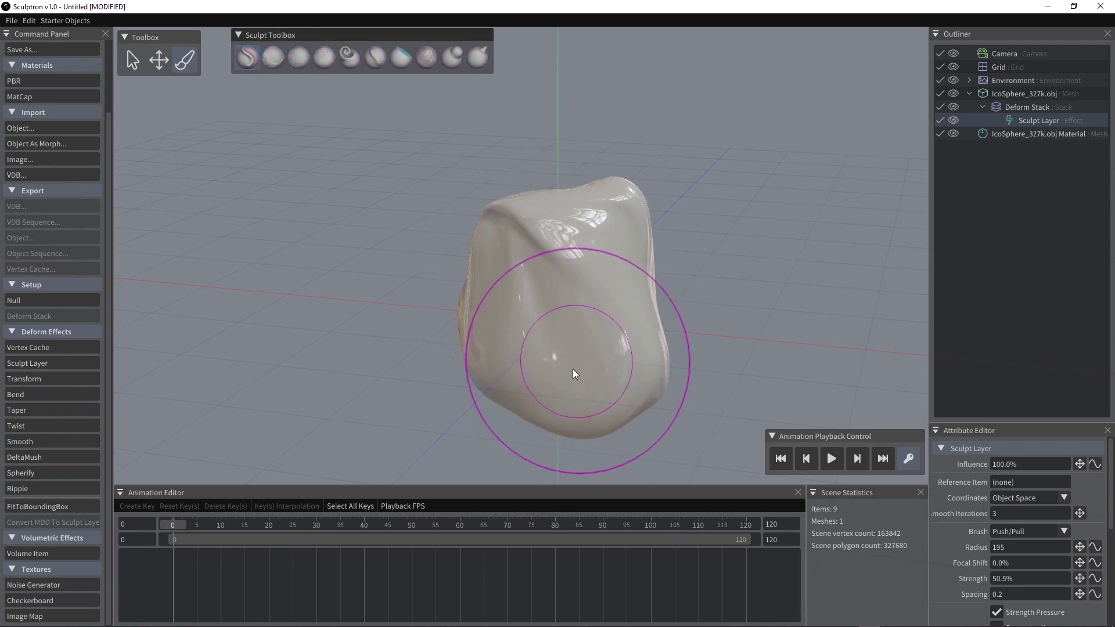
left_click_drag(602, 251, 608, 290)
right_click_drag(615, 321, 585, 320)
mouse_move(612, 302)
left_mouse_down()
mouse_move(619, 317)
mouse_move(545, 370)
mouse_move(537, 301)
mouse_move(546, 294)
mouse_move(531, 325)
mouse_move(607, 322)
mouse_move(620, 298)
left_mouse_up()
Step: Smear the surface beside the protrusions into curved folds with the Smudge brush, enlarging its radius to 147
mouse_move(767, 347)
left_mouse_down("alt")
mouse_move(648, 356)
mouse_move(562, 346)
left_mouse_up("alt")
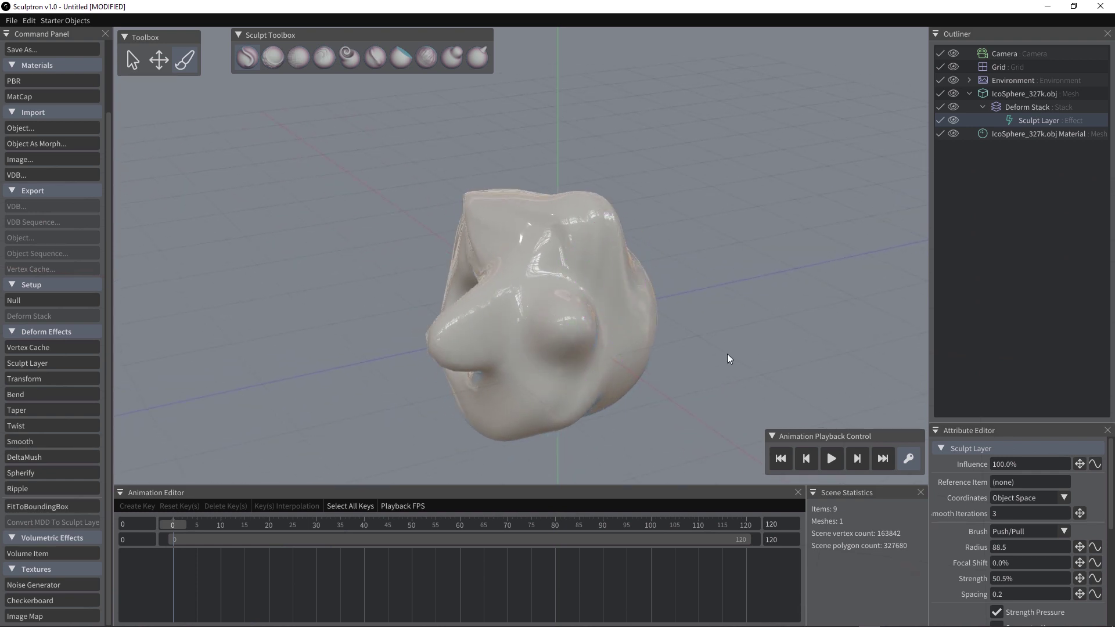
mouse_move(724, 361)
left_mouse_down("alt")
mouse_move(672, 368)
mouse_move(573, 313)
mouse_move(568, 339)
mouse_move(559, 312)
mouse_move(653, 340)
left_mouse_up("alt")
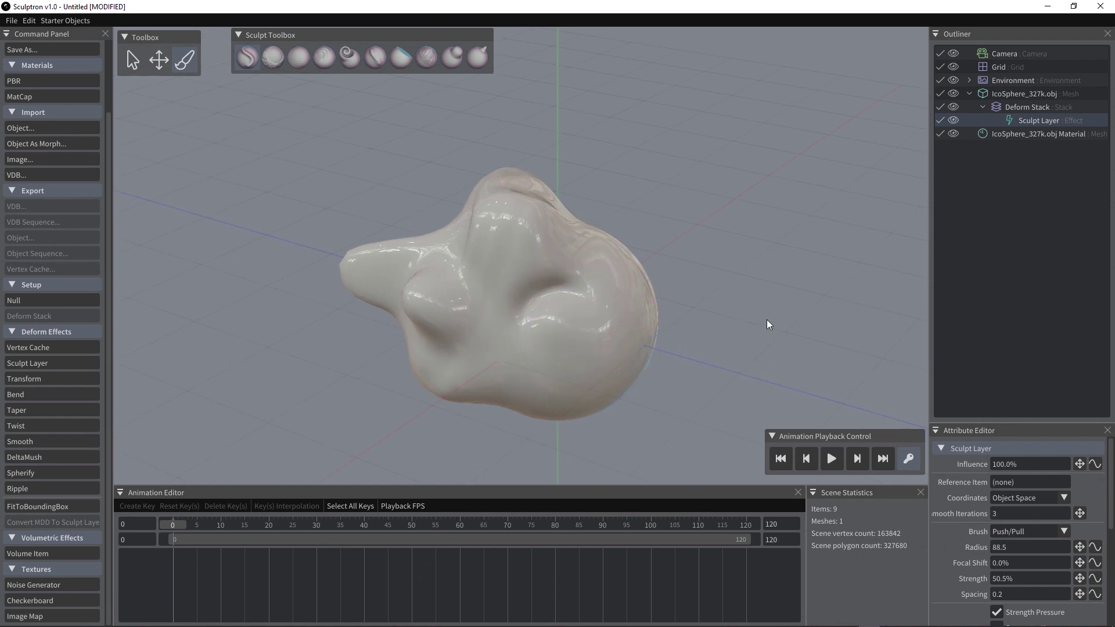
left_click_drag(776, 316, 850, 343, "alt")
left_click(321, 57)
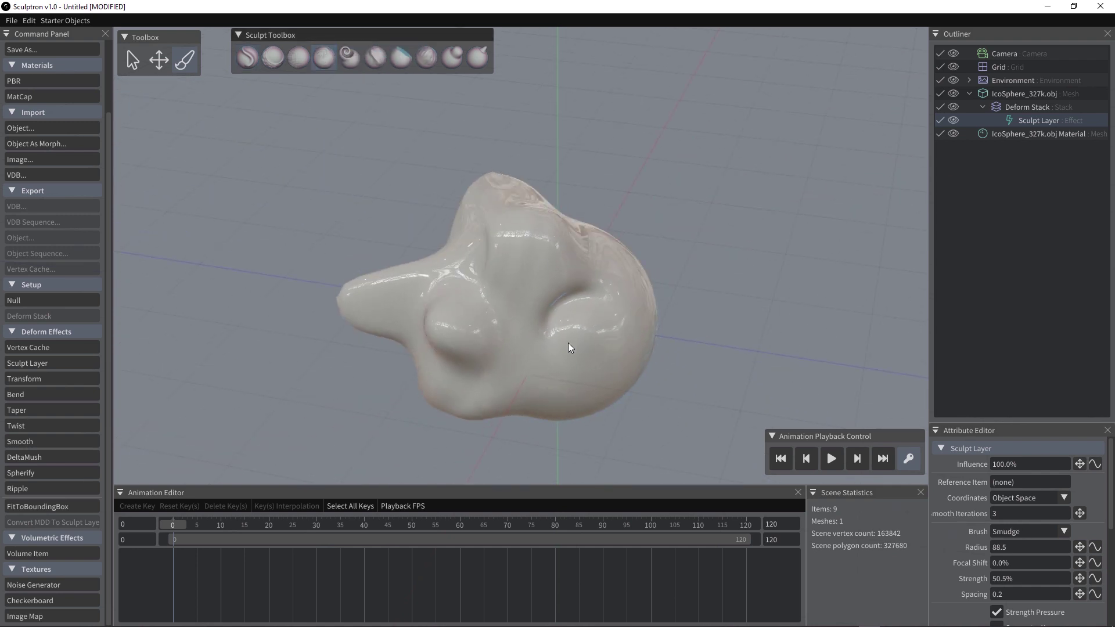
right_click_drag(557, 308, 569, 326)
mouse_move(569, 326)
left_mouse_down()
mouse_move(570, 281)
mouse_move(510, 273)
mouse_move(574, 276)
mouse_move(579, 341)
mouse_move(598, 323)
left_mouse_up()
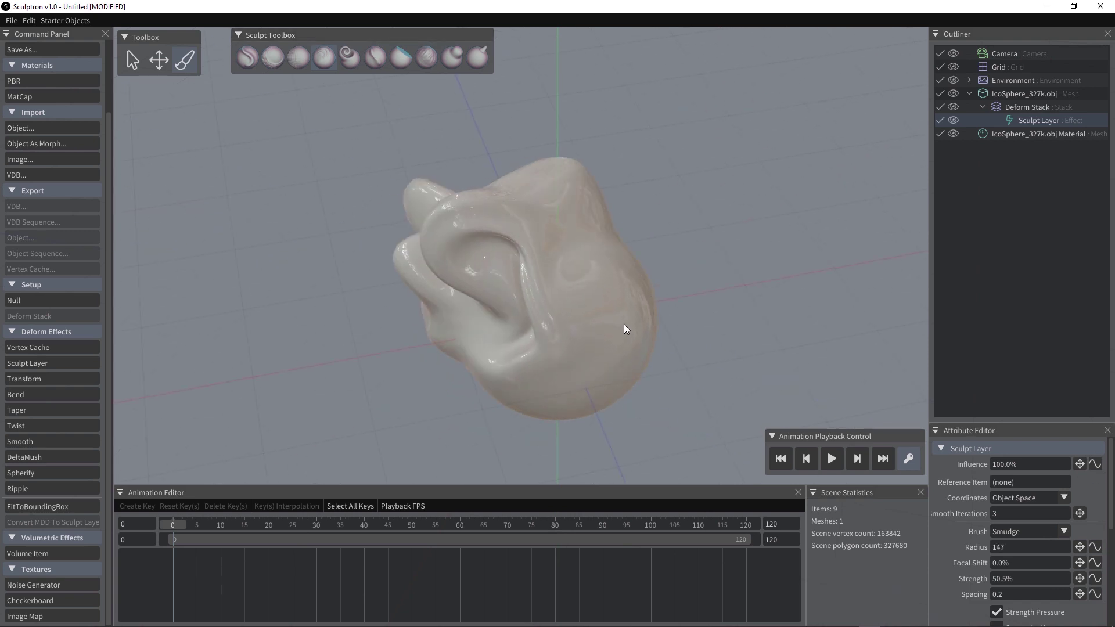
mouse_move(581, 363)
left_mouse_down()
mouse_move(635, 309)
mouse_move(650, 308)
mouse_move(641, 303)
mouse_move(744, 290)
mouse_move(745, 271)
mouse_move(776, 249)
mouse_move(759, 290)
mouse_move(572, 374)
left_mouse_up()
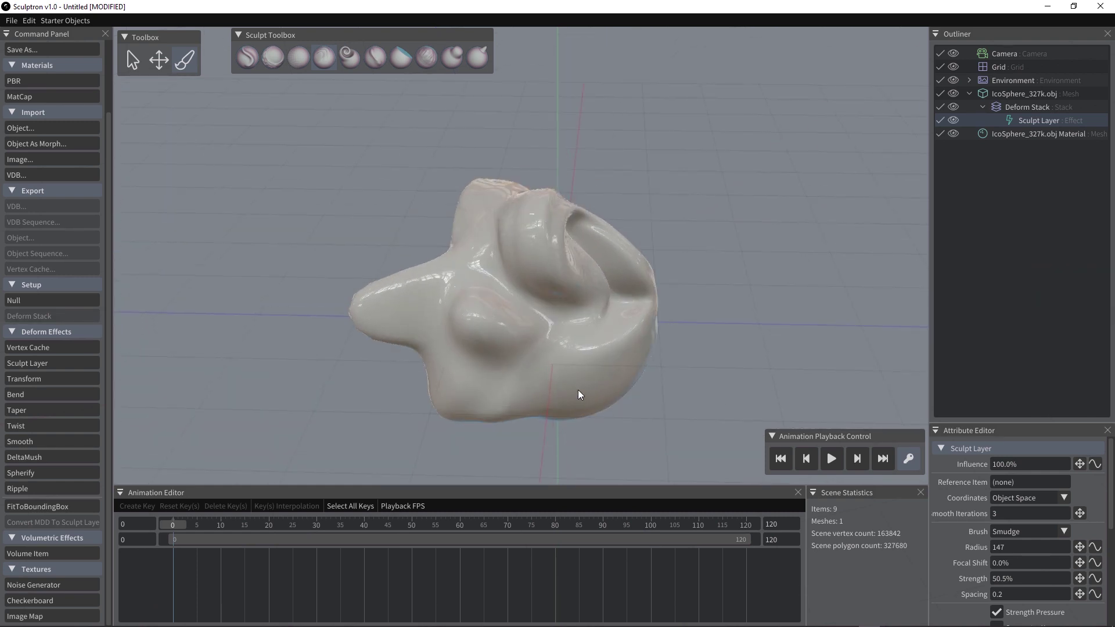
mouse_move(673, 349)
left_mouse_down("alt")
mouse_move(848, 341)
mouse_move(685, 343)
mouse_move(662, 374)
mouse_move(543, 366)
left_mouse_up("alt")
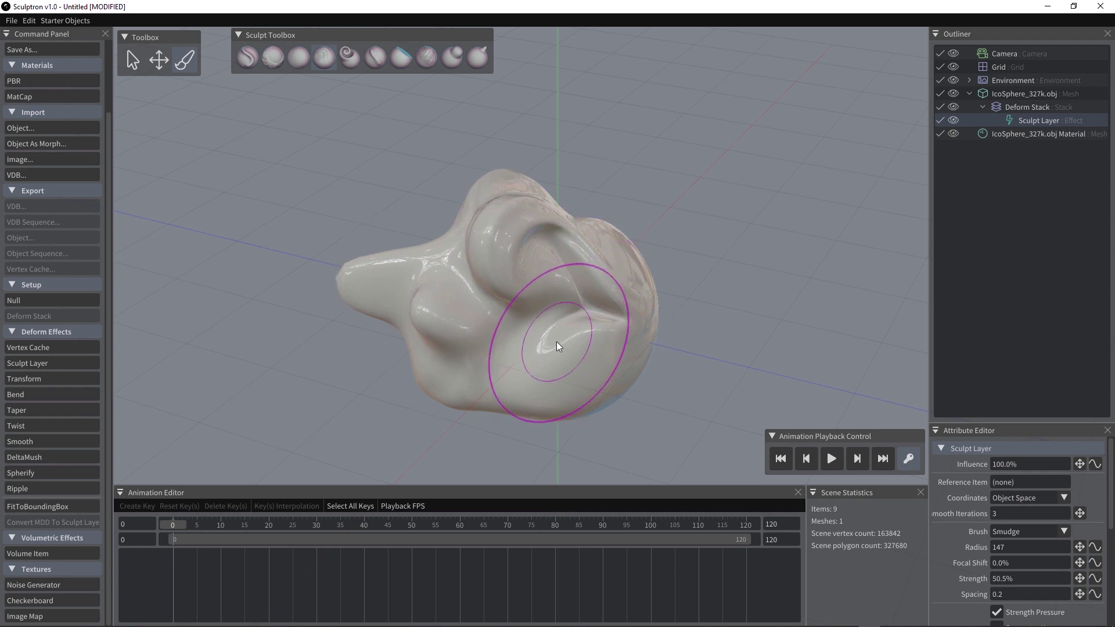
left_click_drag(553, 316, 681, 327)
Step: Enlarge the Attribute Editor for the Sculpt Layer and show its Morph channel in the Animation Editor
left_click(1030, 117)
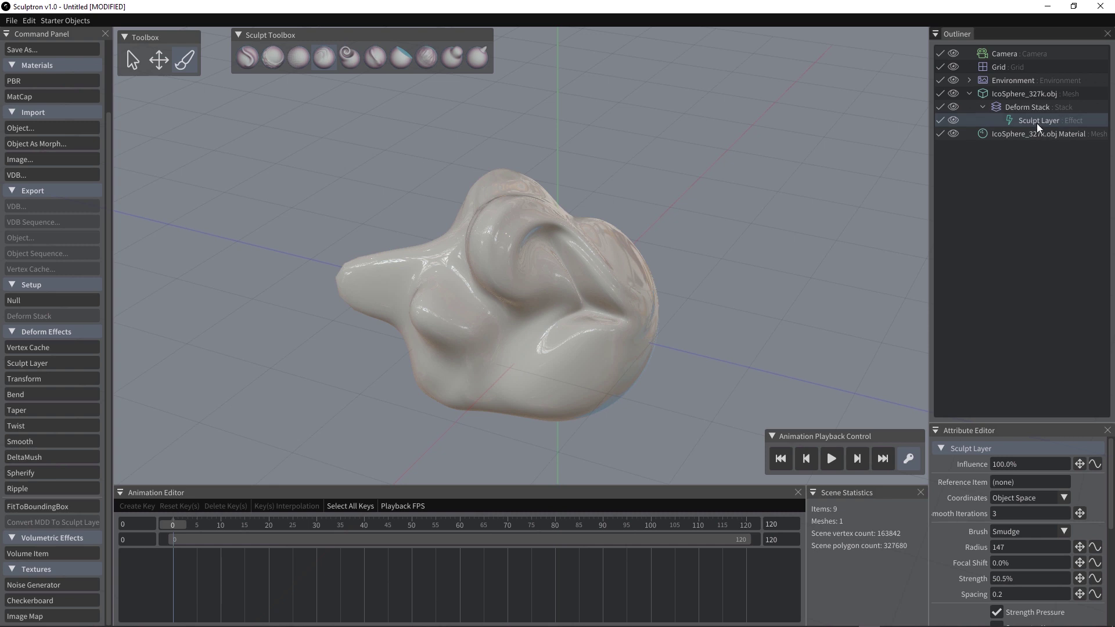
left_click_drag(1037, 430, 1037, 239)
scroll(1031, 578, "down", 1)
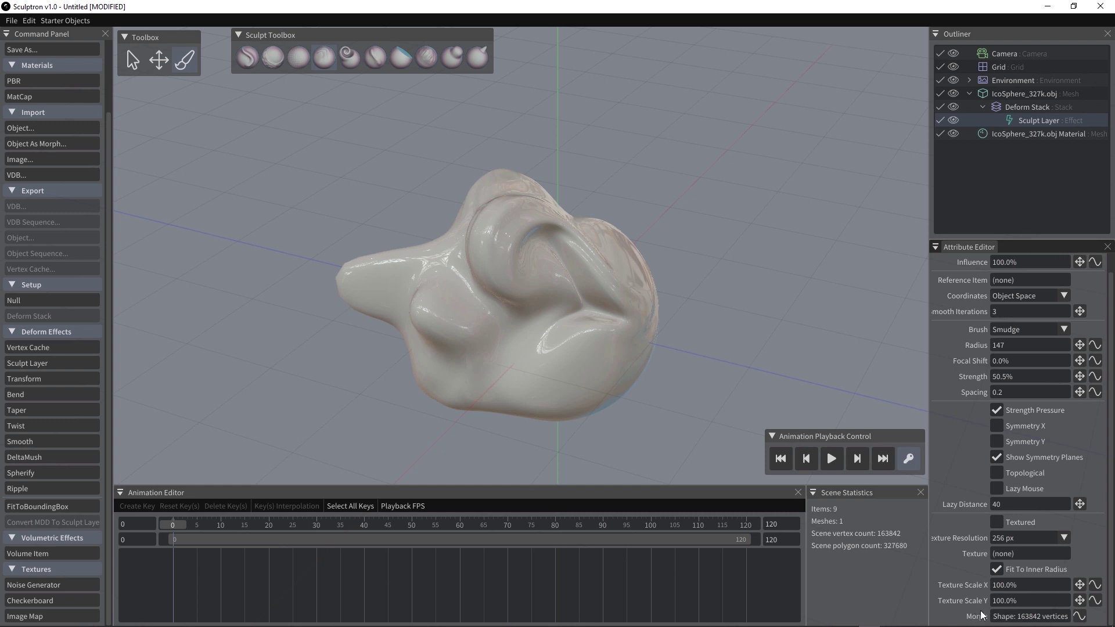
left_click(1079, 617)
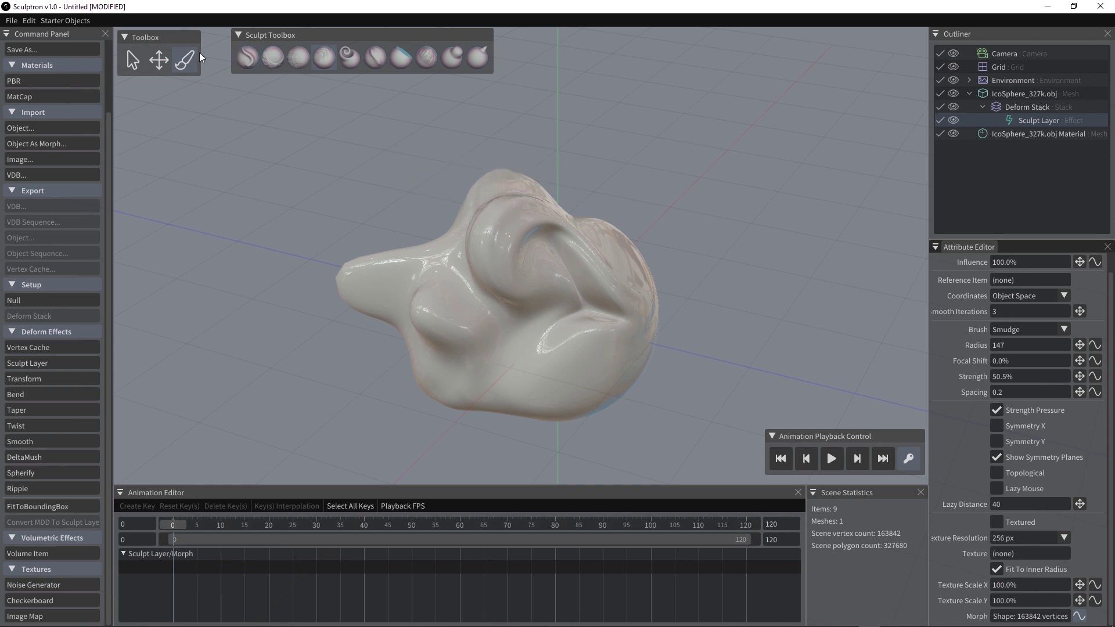
Step: With automatic keyframing, add Smudge and Push/Pull strokes to the front of the shape, reducing the brush radius to 95.5
left_click(906, 462)
mouse_move(543, 332)
right_mouse_down()
mouse_move(444, 332)
mouse_move(481, 332)
right_mouse_up()
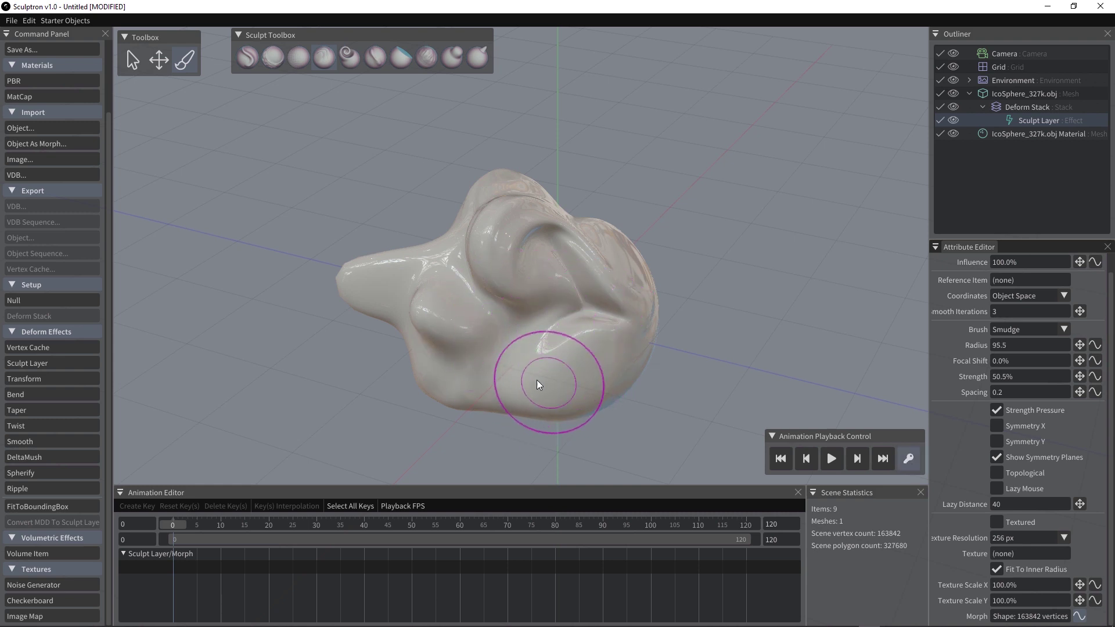
mouse_move(536, 386)
left_mouse_down()
mouse_move(552, 380)
mouse_move(555, 340)
left_mouse_up()
left_click(249, 63)
left_click_drag(456, 278, 458, 311)
Step: Create additional keyframes on the Sculpt Layer's Morph channel at frames 50, 70 and 90
mouse_move(172, 525)
left_mouse_down()
mouse_move(221, 525)
mouse_move(361, 567)
mouse_move(444, 566)
mouse_move(413, 566)
left_mouse_up()
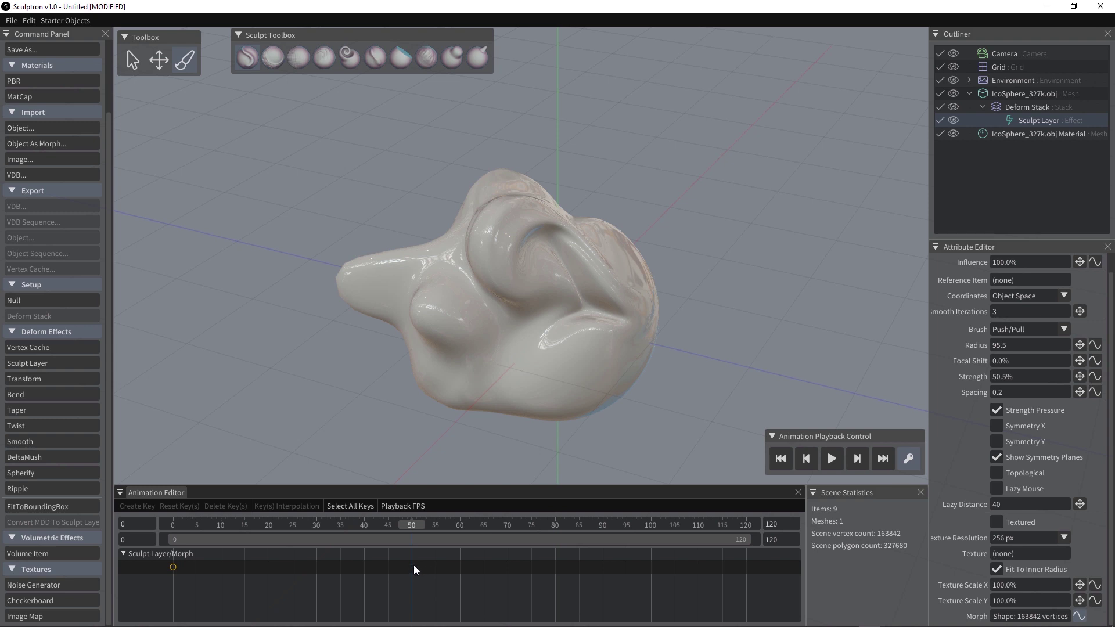
double_click(413, 565)
left_click_drag(415, 525, 521, 547)
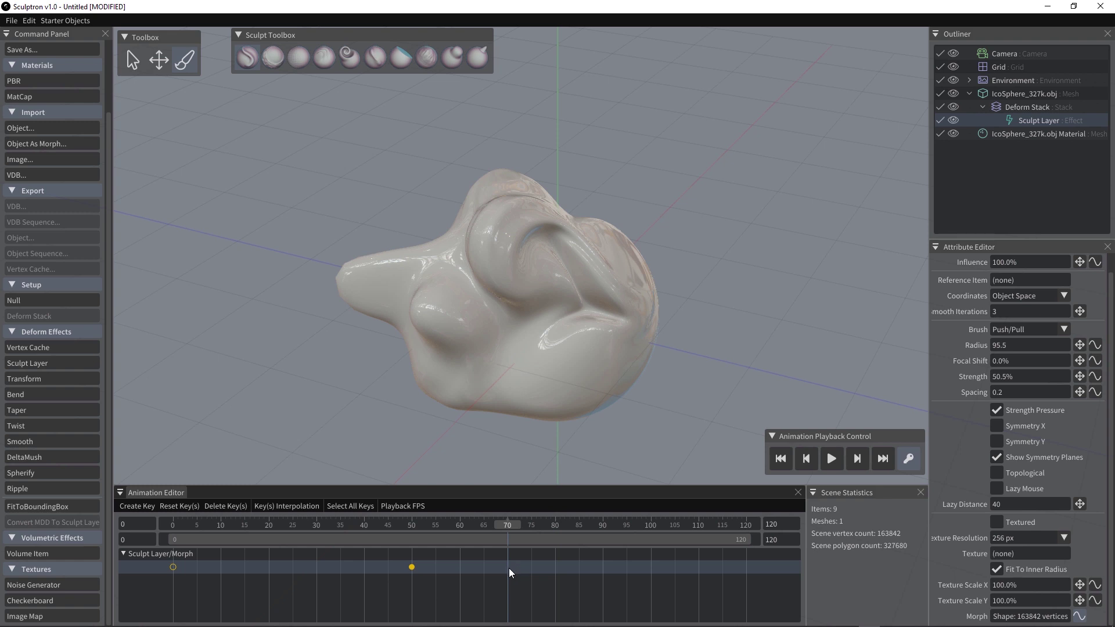
right_click(509, 568)
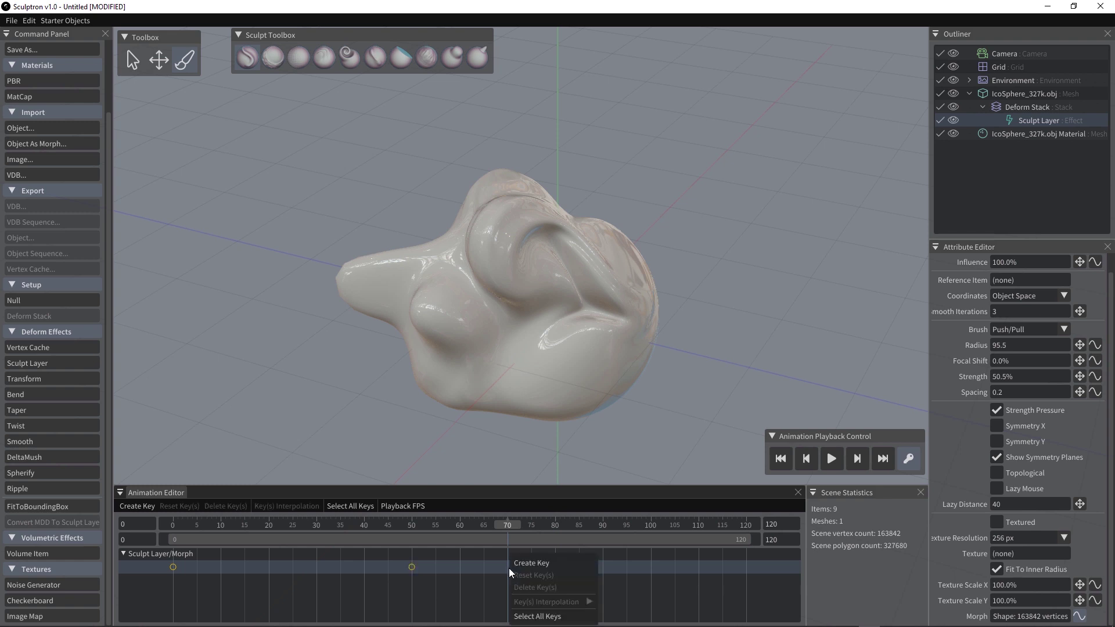
left_click(540, 565)
left_click_drag(514, 527, 601, 528)
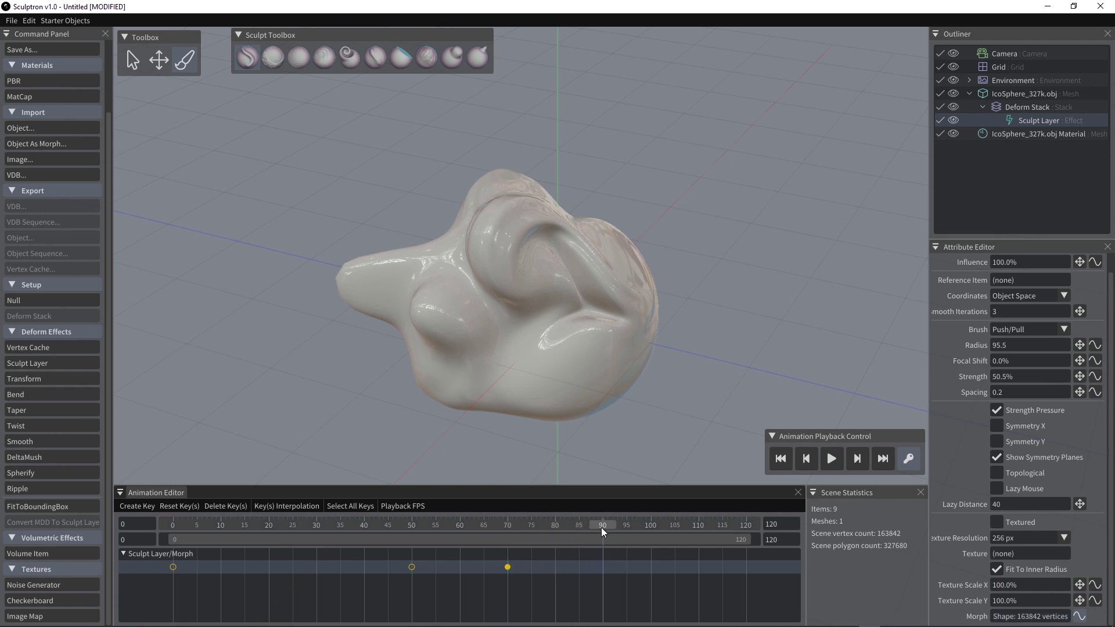
left_click(136, 506)
Step: Scrub back through the timeline to frame 25 and create a keyframe there from the Morph attribute
left_click_drag(602, 525, 211, 526)
left_click_drag(498, 525, 294, 515)
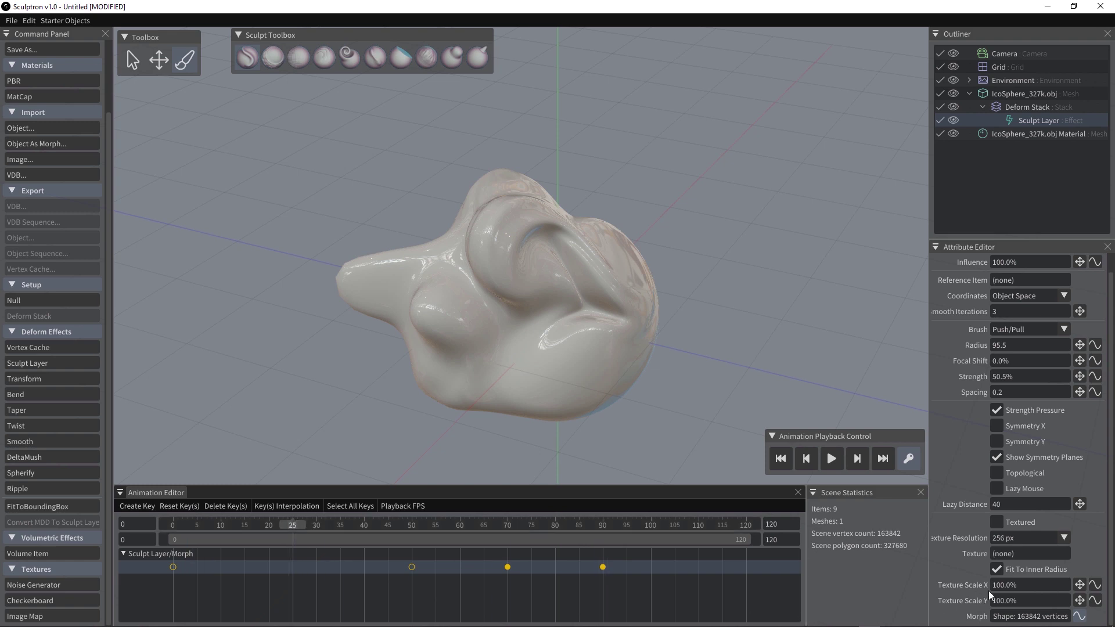
right_click(1037, 620)
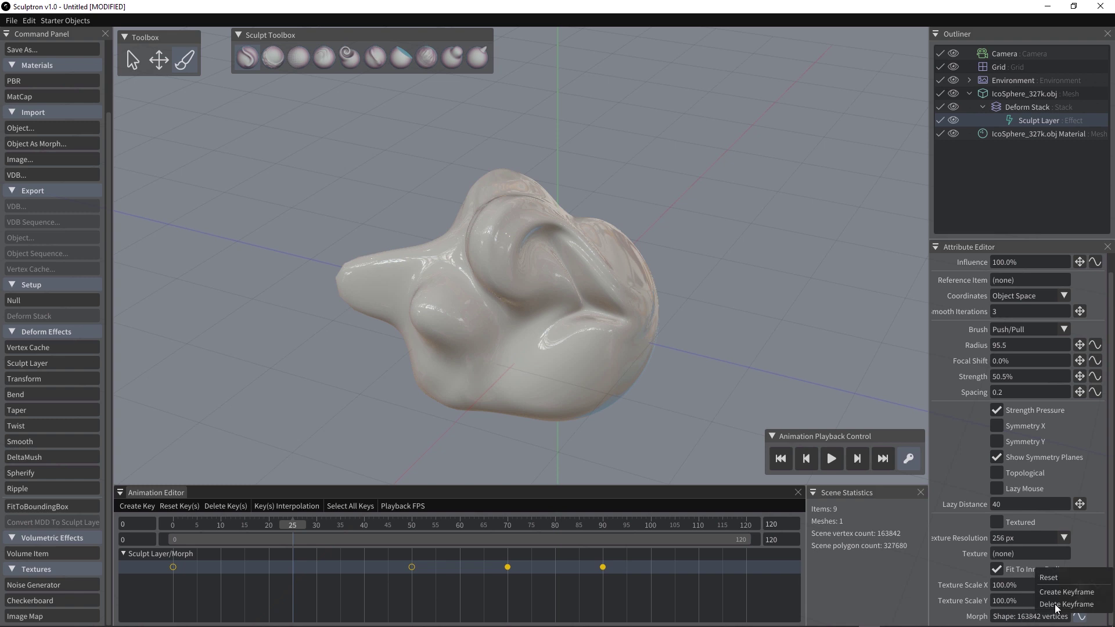
left_click(1055, 593)
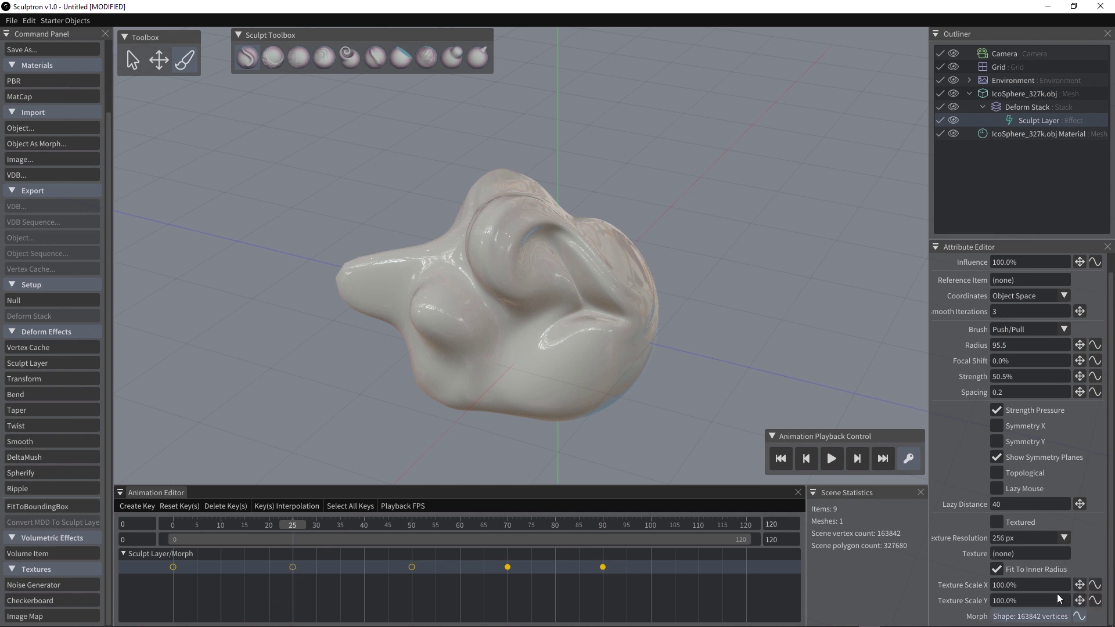
Step: Select all keyframes on the Morph channel and delete them
mouse_move(636, 598)
left_mouse_down()
mouse_move(120, 530)
mouse_move(168, 555)
left_mouse_up()
right_click(294, 566)
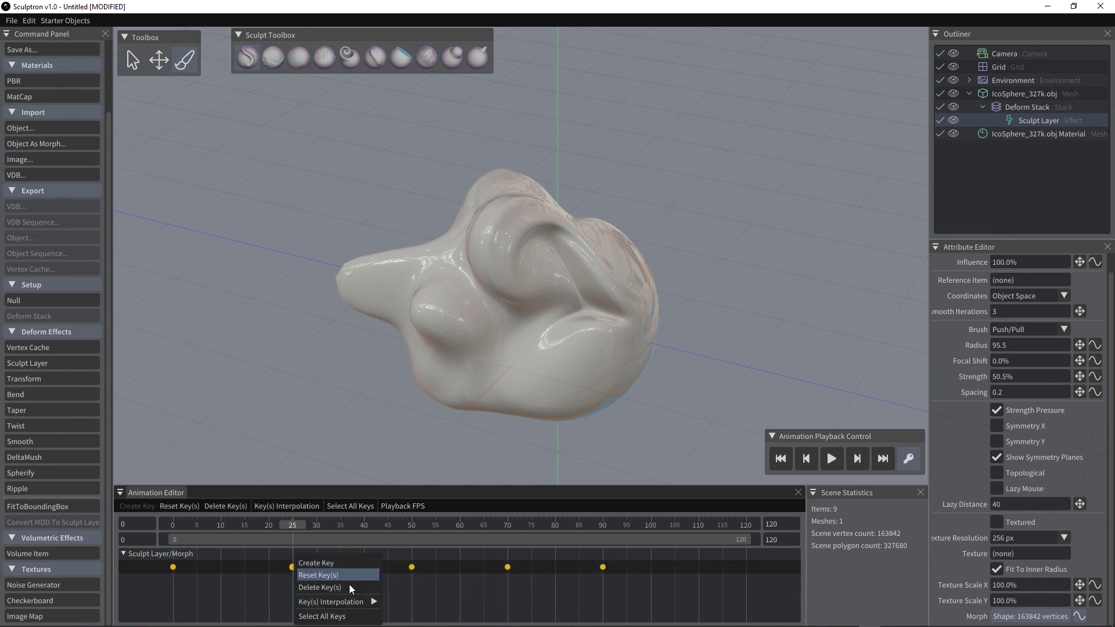
left_click(343, 587)
Step: Return to frame 0 and reset the sculpt layer's Morph attribute to restore the plain sphere
left_click(173, 522)
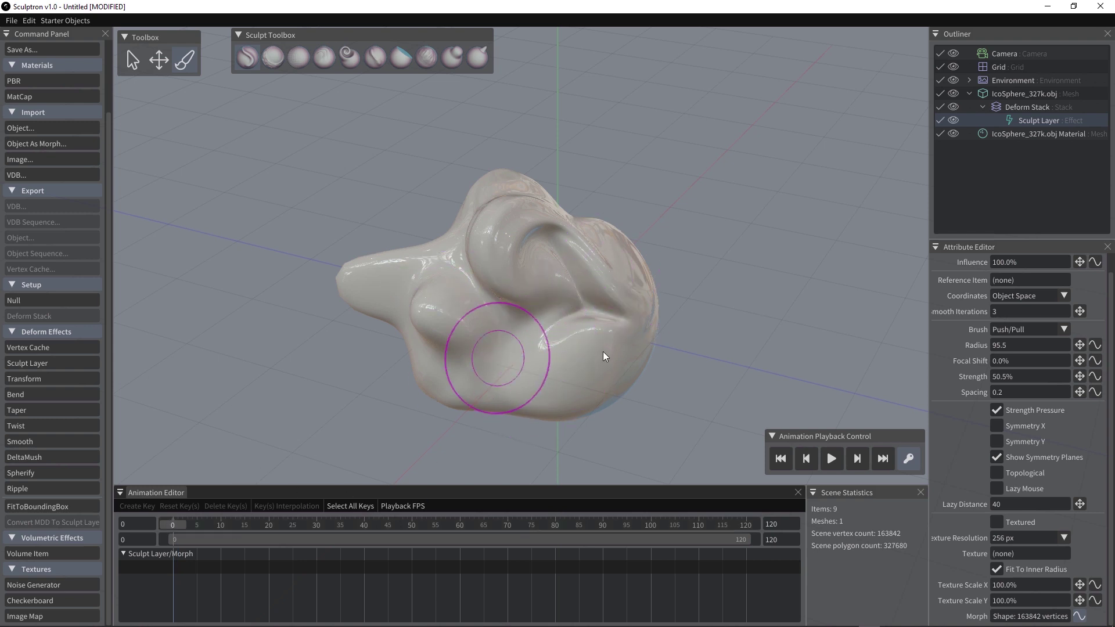
right_click(1040, 599)
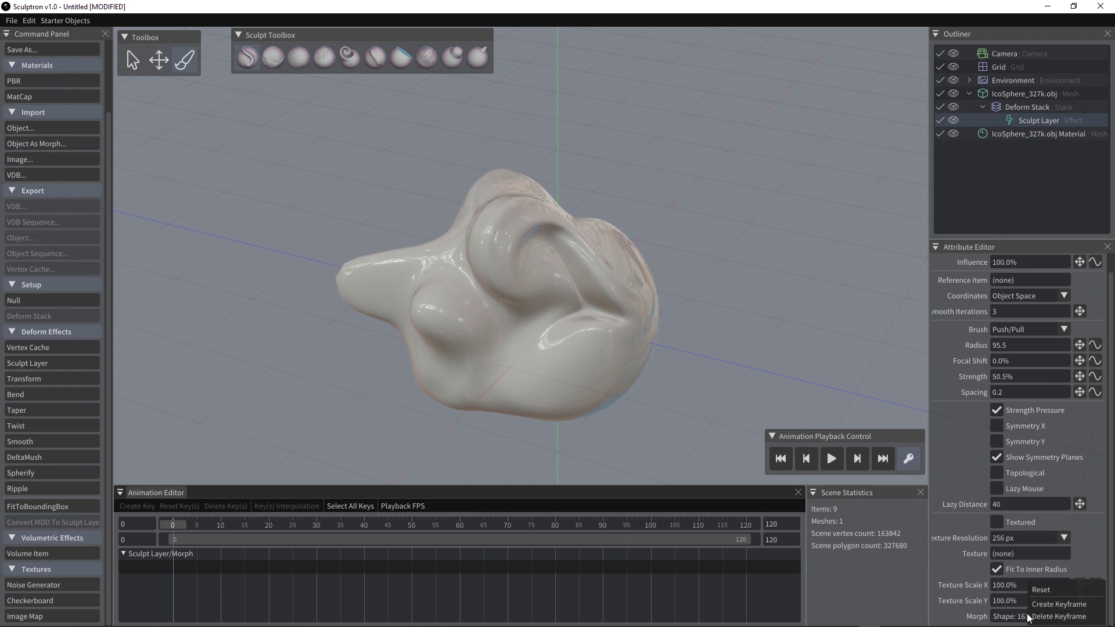
left_click(1052, 590)
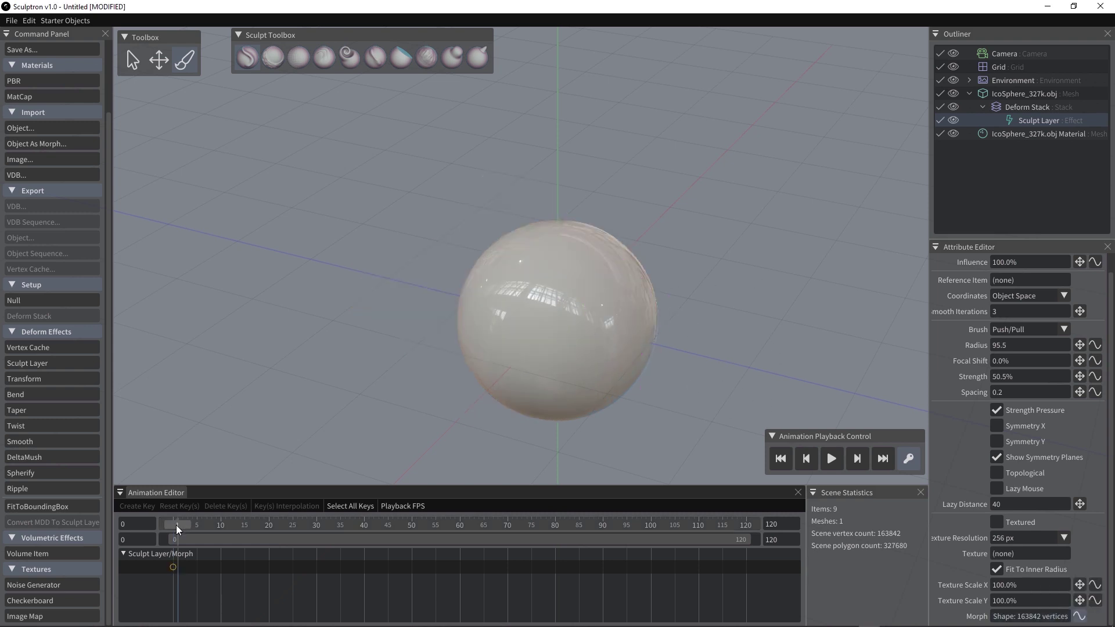
Step: Move to frame 50 and turn on Symmetry X for the sculpt layer
left_click_drag(175, 525, 413, 531)
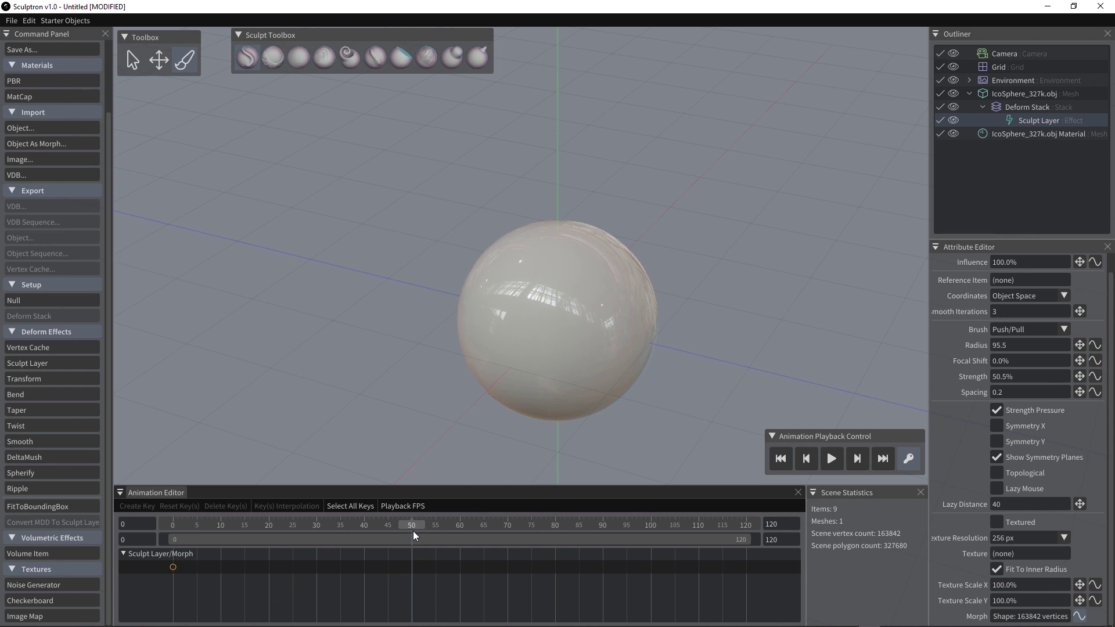
left_click(1002, 423)
right_click_drag(719, 336, 530, 281)
mouse_move(329, 333)
left_mouse_down()
mouse_move(602, 319)
mouse_move(514, 106)
left_mouse_up()
Step: Pull mirrored horns, side bulges and lower lobes out of the sphere with the Grab brush at radius 117.5
left_click(477, 57)
left_click_drag(736, 255, 734, 237, "alt")
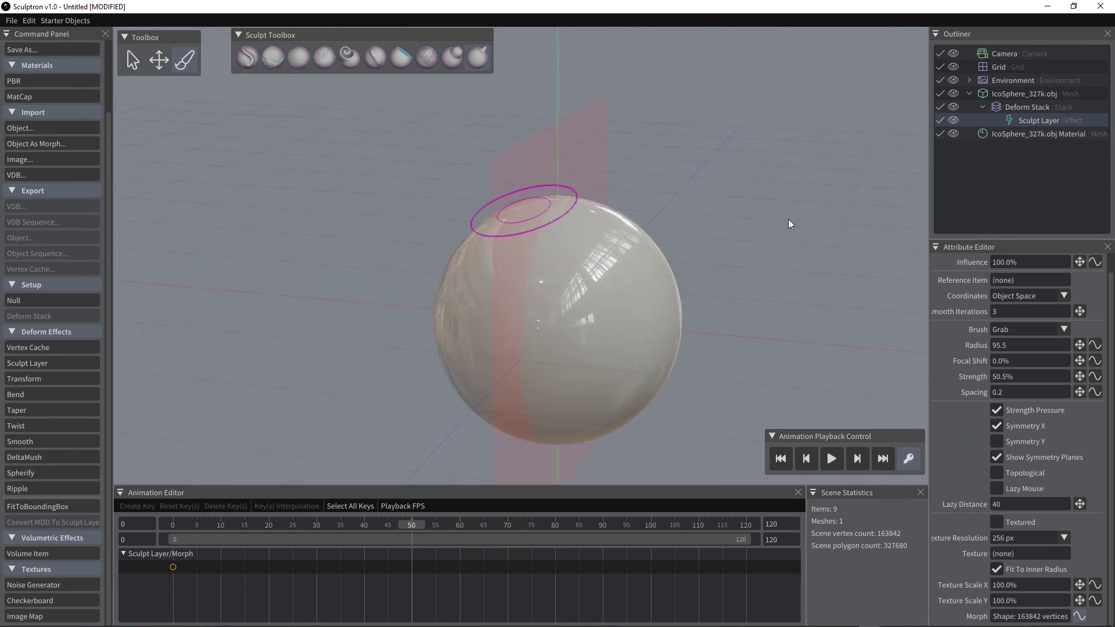
right_click_drag(616, 267, 688, 241)
left_click_drag(616, 229, 658, 186)
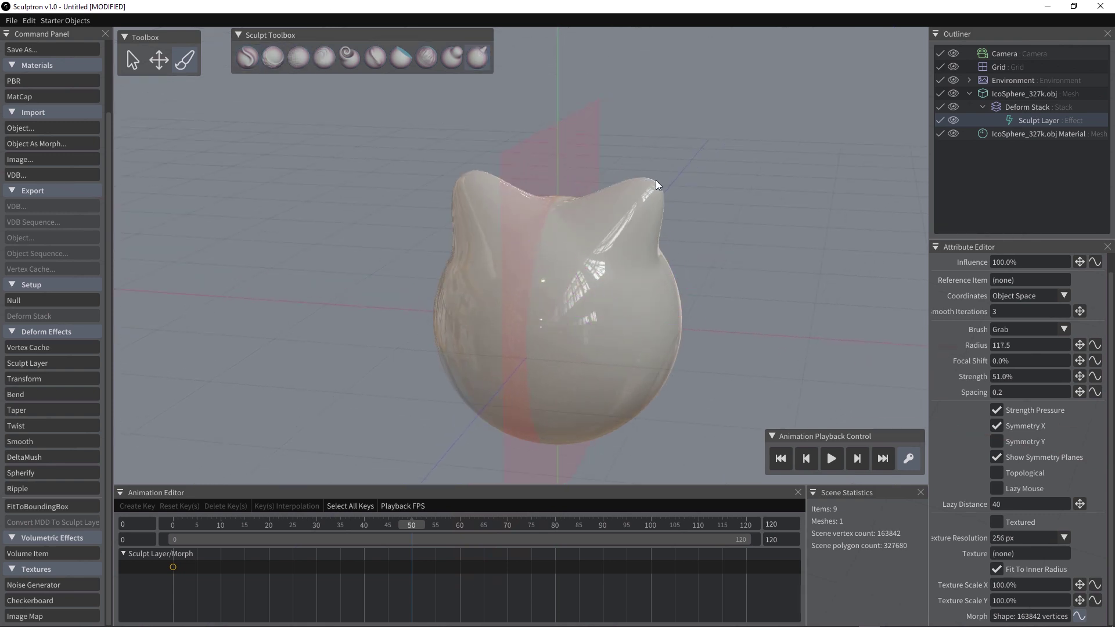
left_click_drag(662, 327, 615, 448)
left_click_drag(650, 291, 646, 244)
left_click_drag(643, 188, 651, 177)
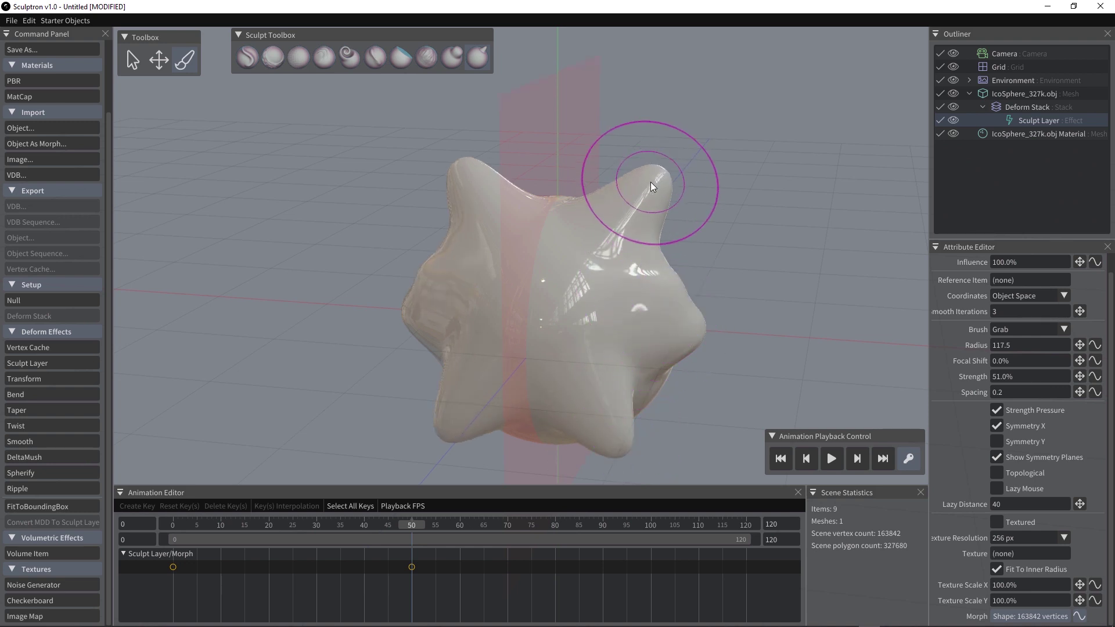
Step: Rework the side of the shape with a brush stroke and build up mirrored ridges with the Clay brush at radius 86
left_click(350, 56)
mouse_move(674, 254)
left_mouse_down()
mouse_move(687, 271)
mouse_move(622, 242)
mouse_move(641, 282)
mouse_move(629, 314)
left_mouse_up()
left_click(427, 56)
right_click_drag(632, 273, 494, 286)
mouse_move(633, 215)
left_mouse_down()
mouse_move(580, 287)
mouse_move(587, 372)
mouse_move(510, 309)
mouse_move(523, 219)
left_mouse_up()
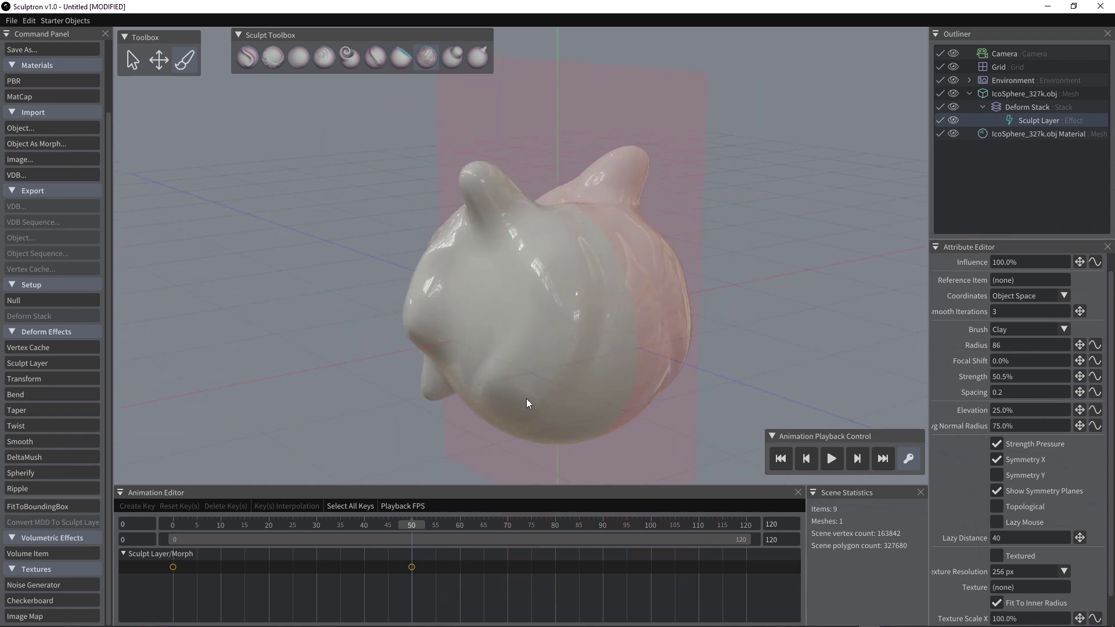
mouse_move(506, 402)
left_mouse_down("alt")
mouse_move(628, 333)
mouse_move(552, 324)
mouse_move(588, 364)
left_mouse_up("alt")
Step: Move the second Morph key to frame 63, play the animation, and shift that key to frame 58 during playback
left_click_drag(406, 525, 474, 567)
left_click_drag(400, 527, 316, 512)
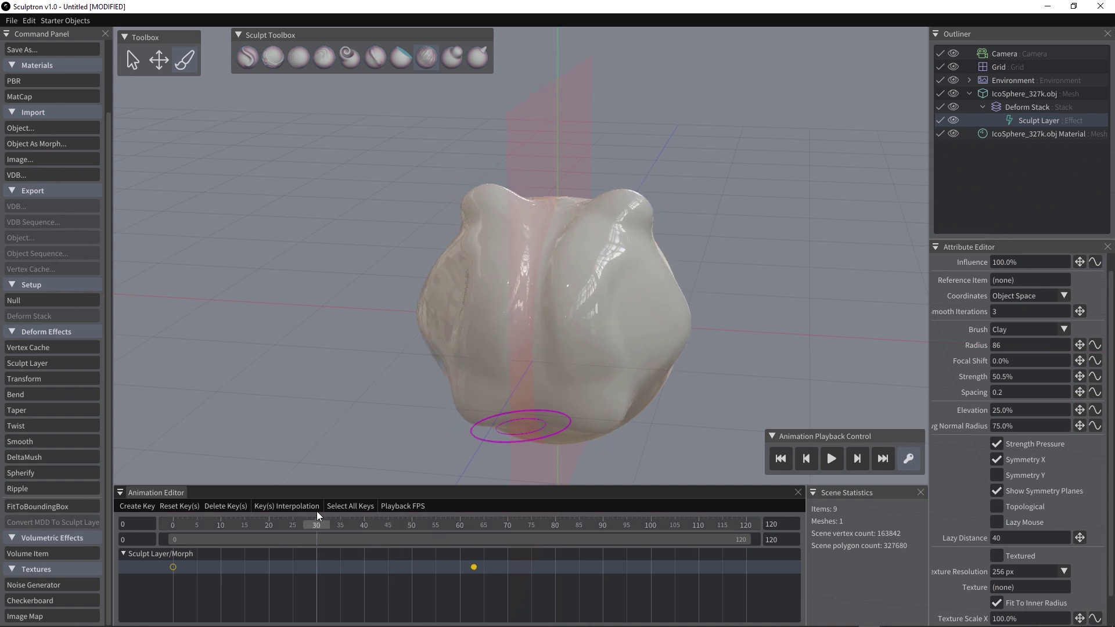
key("space")
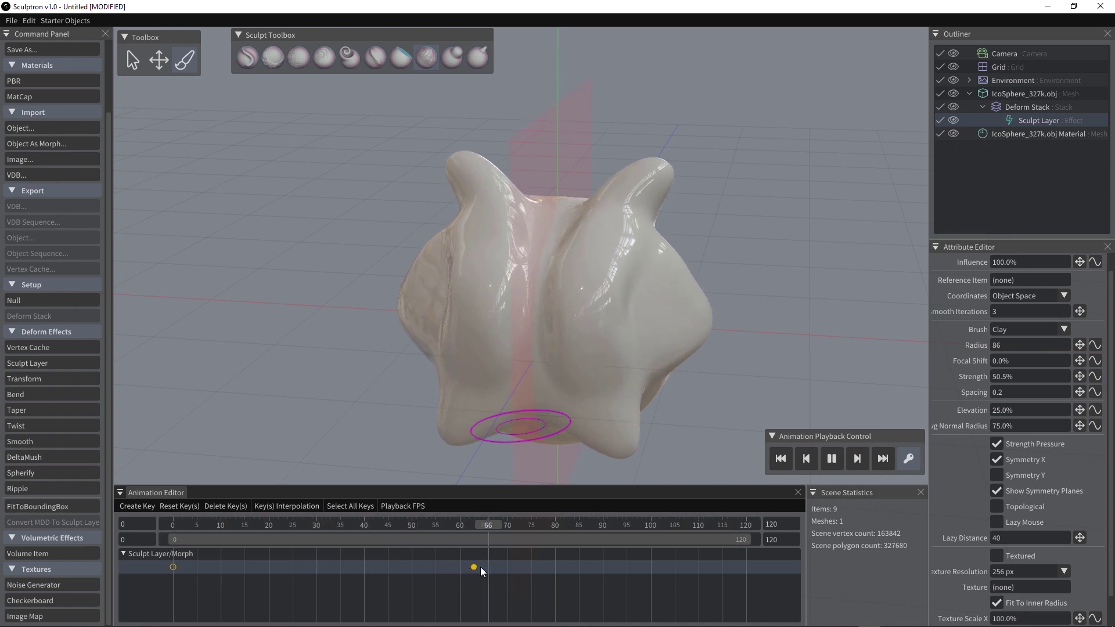
left_click_drag(472, 565, 435, 563)
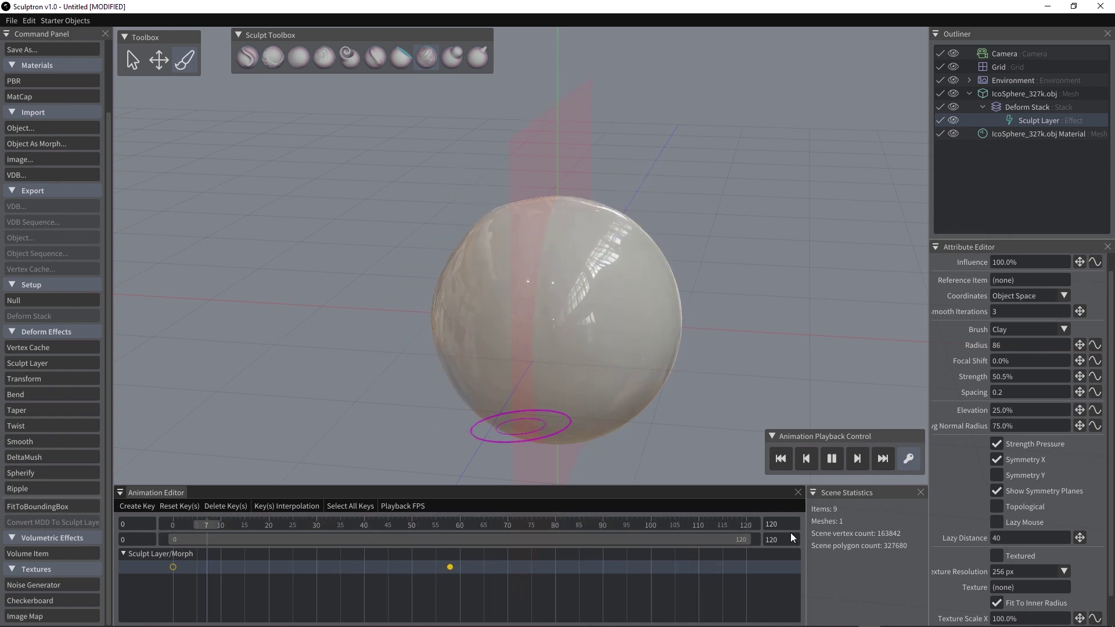
Step: Set the timeline's end frame to 50
key("BackSpace")
key("BackSpace")
key("BackSpace")
type("50")
key("Return")
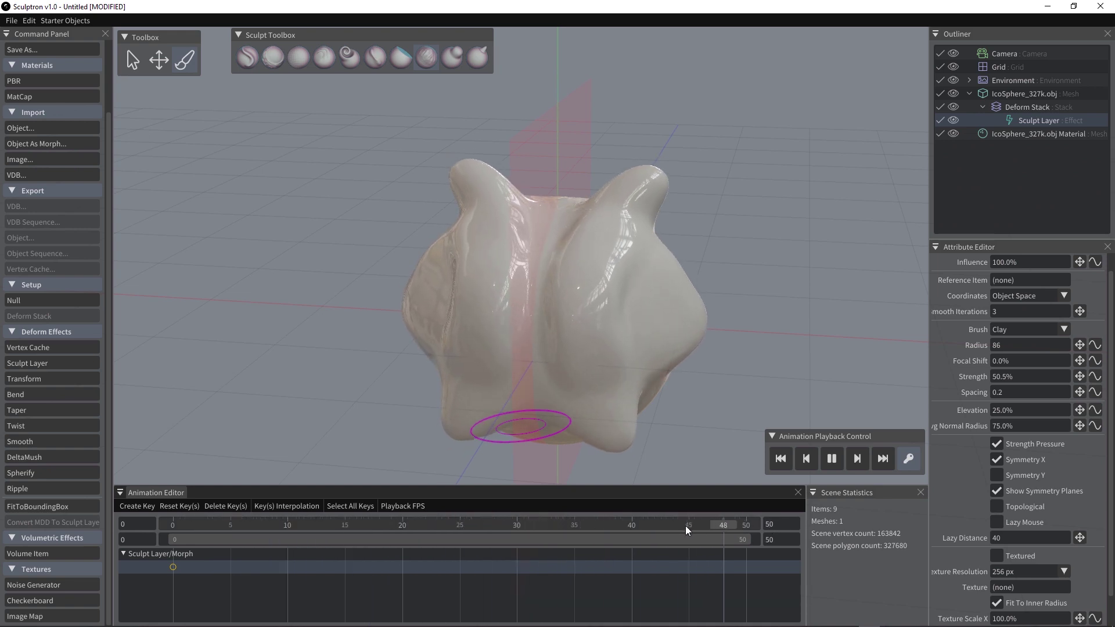
Step: Raise the timeline's end frame to 75, and finally to 100
left_click_drag(783, 525, 714, 524)
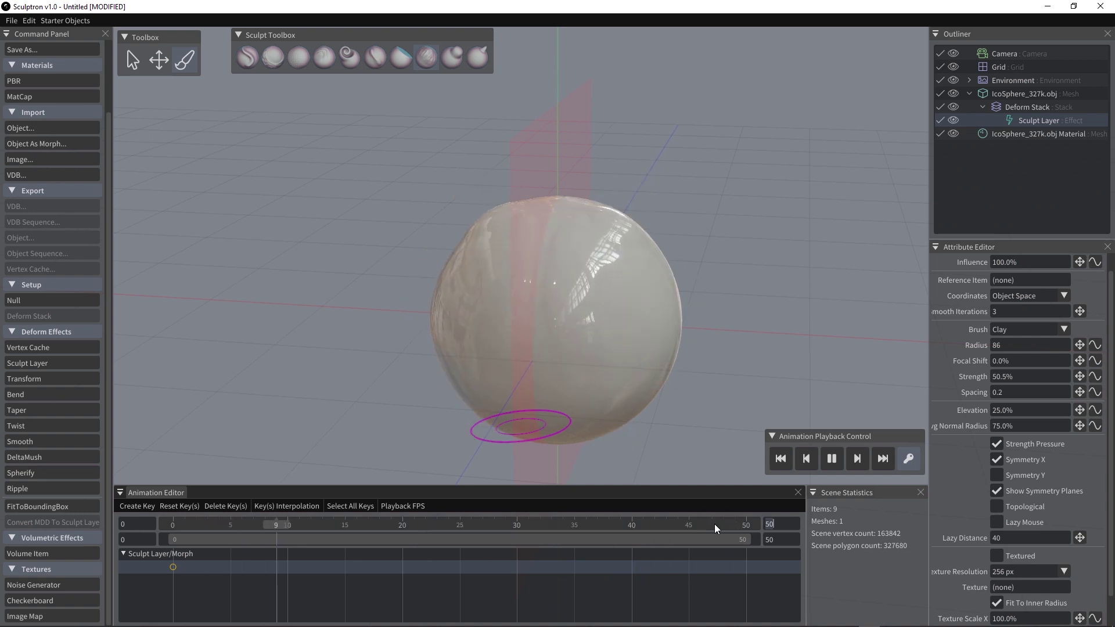
type("75")
key("Return")
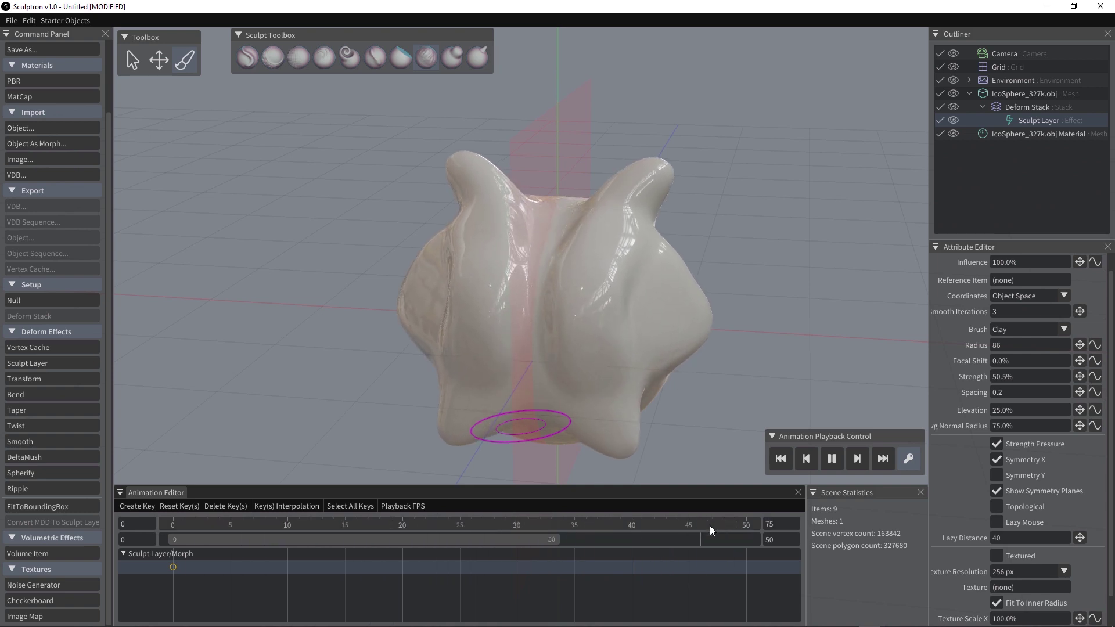
key("BackSpace")
key("BackSpace")
type("100")
key("Return")
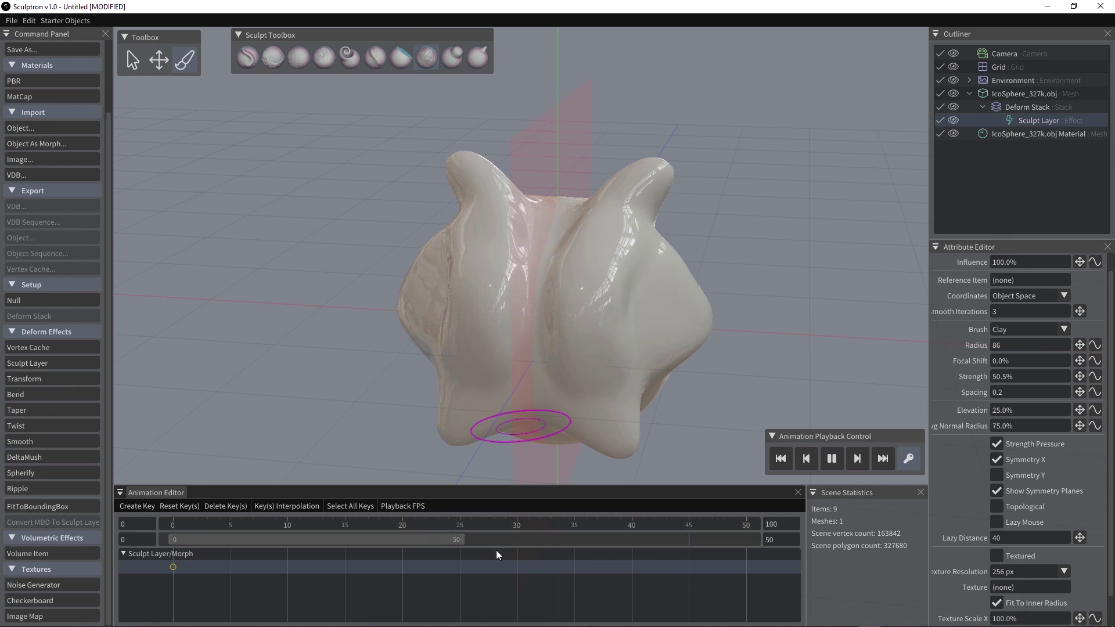
Step: Extend the playback range to frame 73, move the second Morph key to frame 32, and stop playback
mouse_move(458, 541)
left_mouse_down()
mouse_move(588, 540)
mouse_move(597, 568)
mouse_move(301, 552)
mouse_move(565, 574)
mouse_move(465, 578)
mouse_move(629, 564)
mouse_move(377, 577)
mouse_move(455, 574)
mouse_move(426, 576)
left_mouse_up()
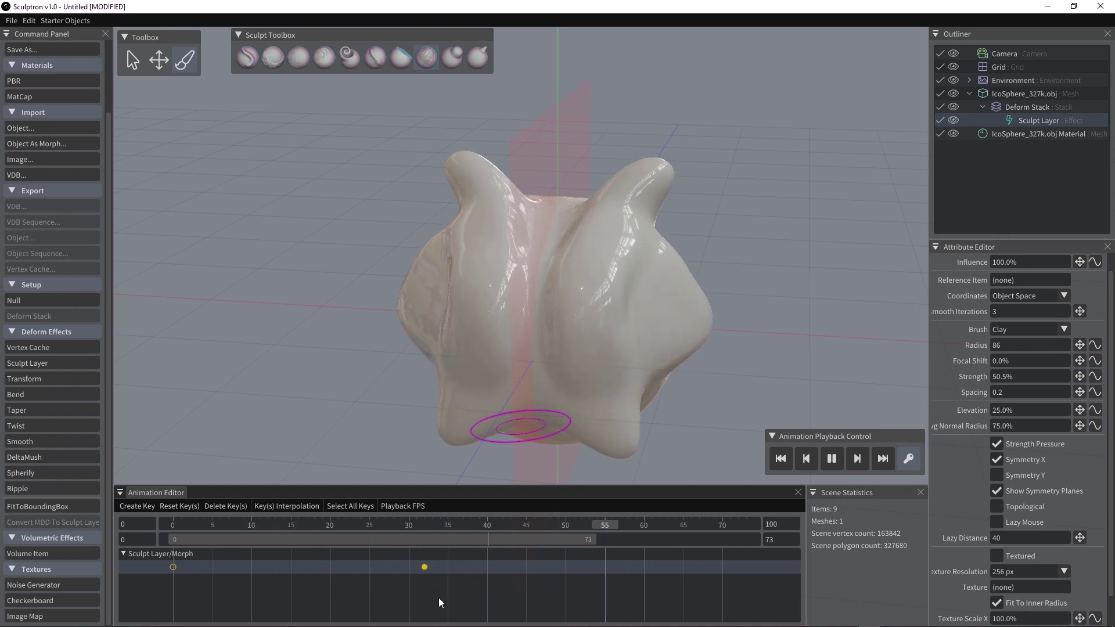
left_click(832, 459)
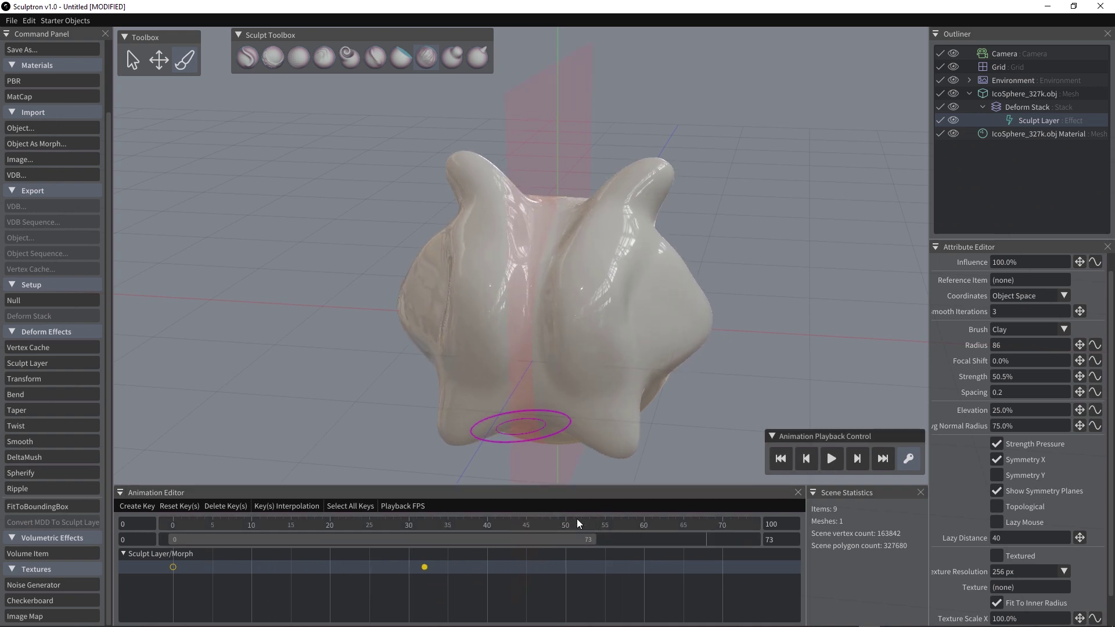
Step: At frame 60, stretch the shape's mirrored sides, lower lobes and horns outward with the Grab brush at radius 134
mouse_move(565, 521)
left_mouse_down()
mouse_move(555, 524)
mouse_move(678, 516)
mouse_move(643, 517)
left_mouse_up()
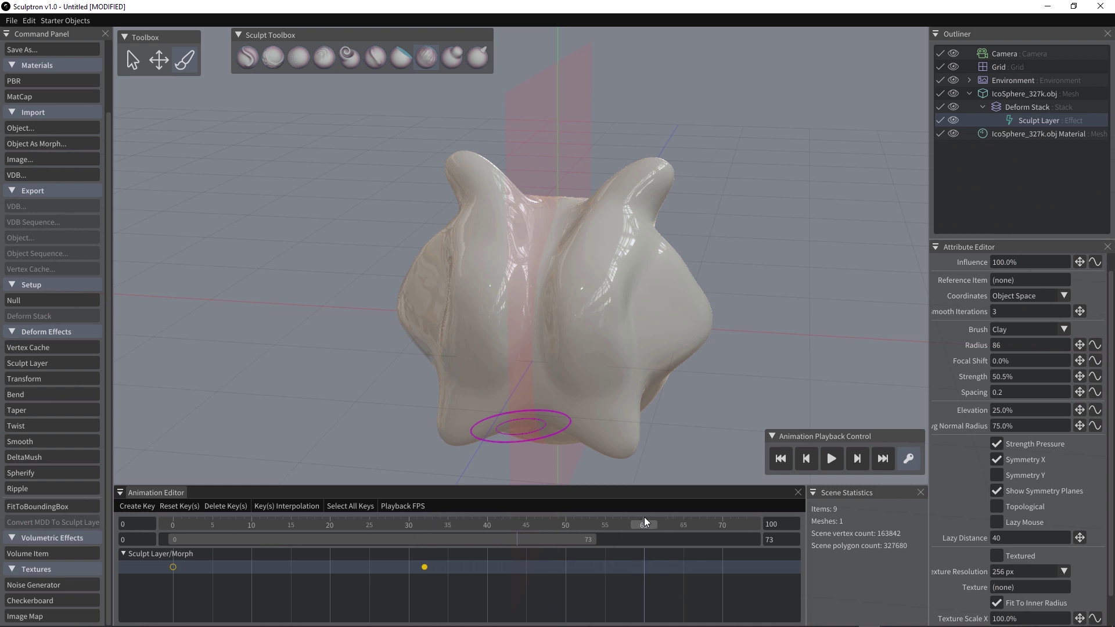
left_click(479, 60)
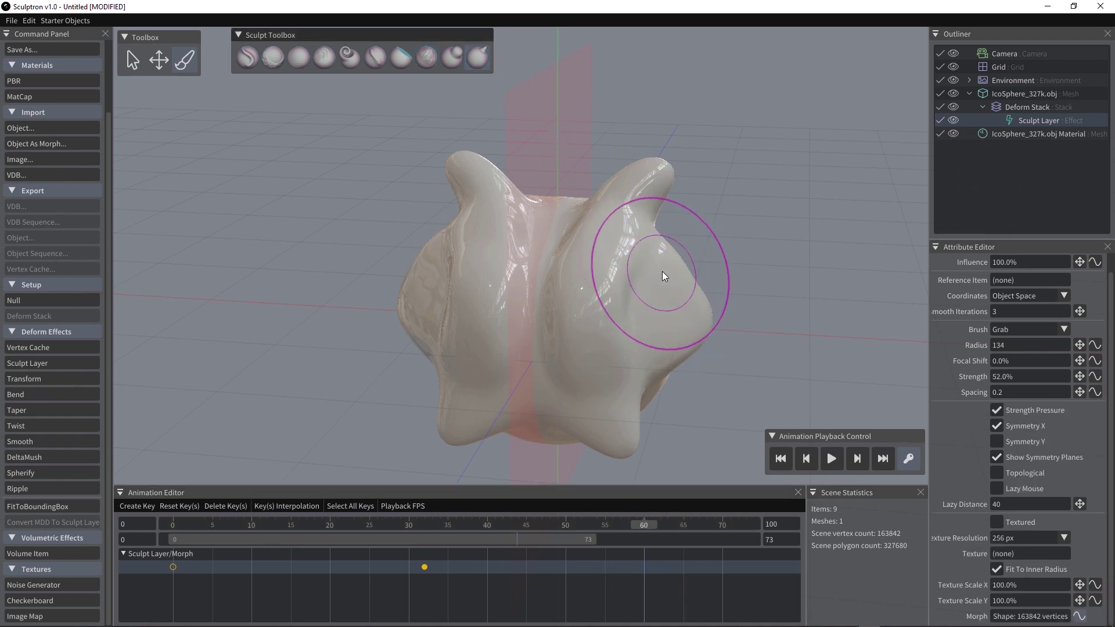
left_click_drag(662, 270, 747, 211)
left_click_drag(693, 330, 741, 318)
left_click_drag(643, 378, 685, 422)
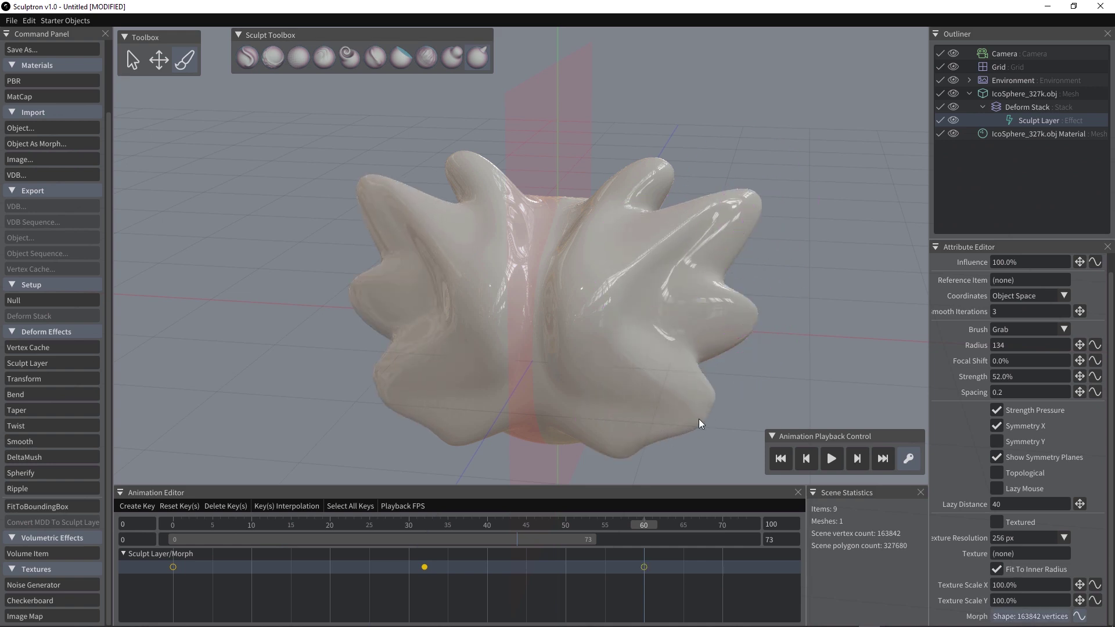
left_click_drag(494, 426, 428, 486)
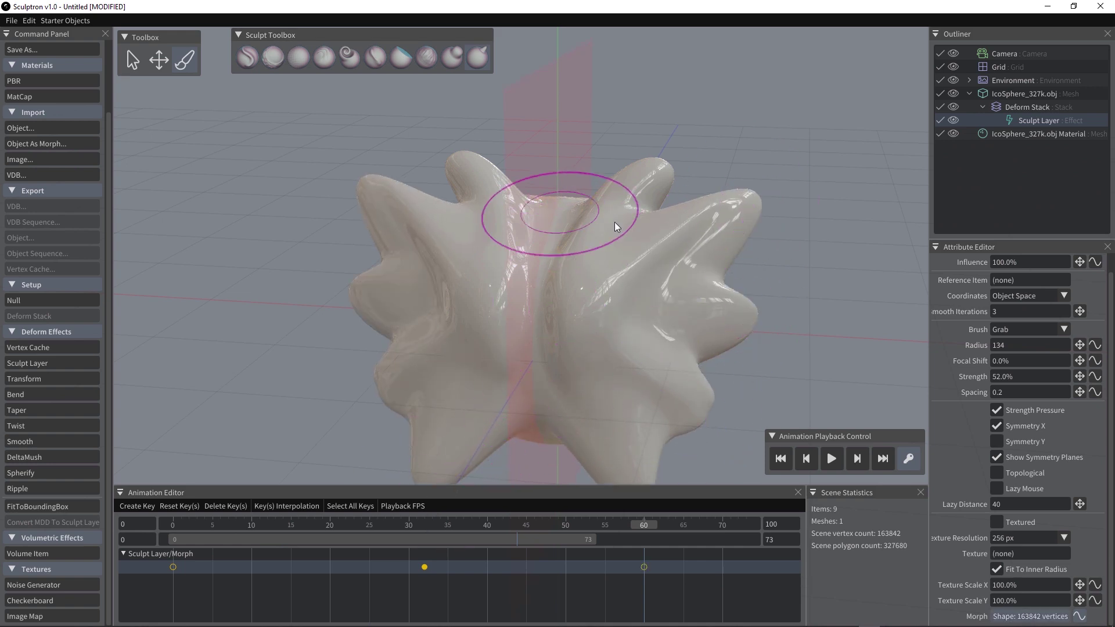
left_click_drag(647, 184, 665, 103)
left_click_drag(722, 221, 751, 201)
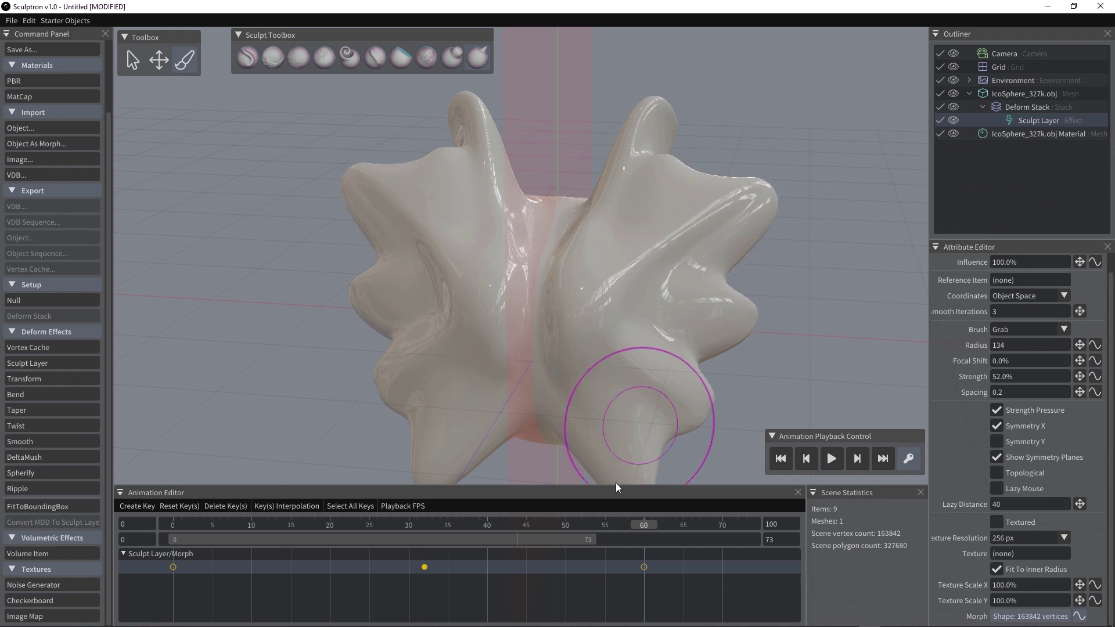
Step: Play the morph animation, stop it, and return the timeline to frame 0
key("space")
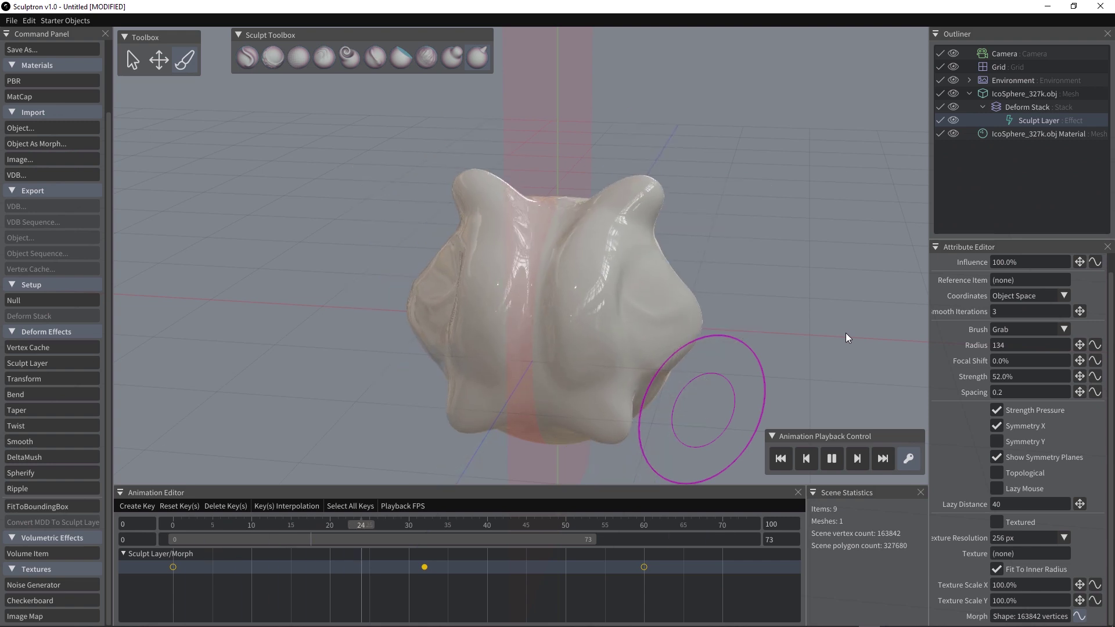
key("space")
left_click_drag(221, 521, 110, 510)
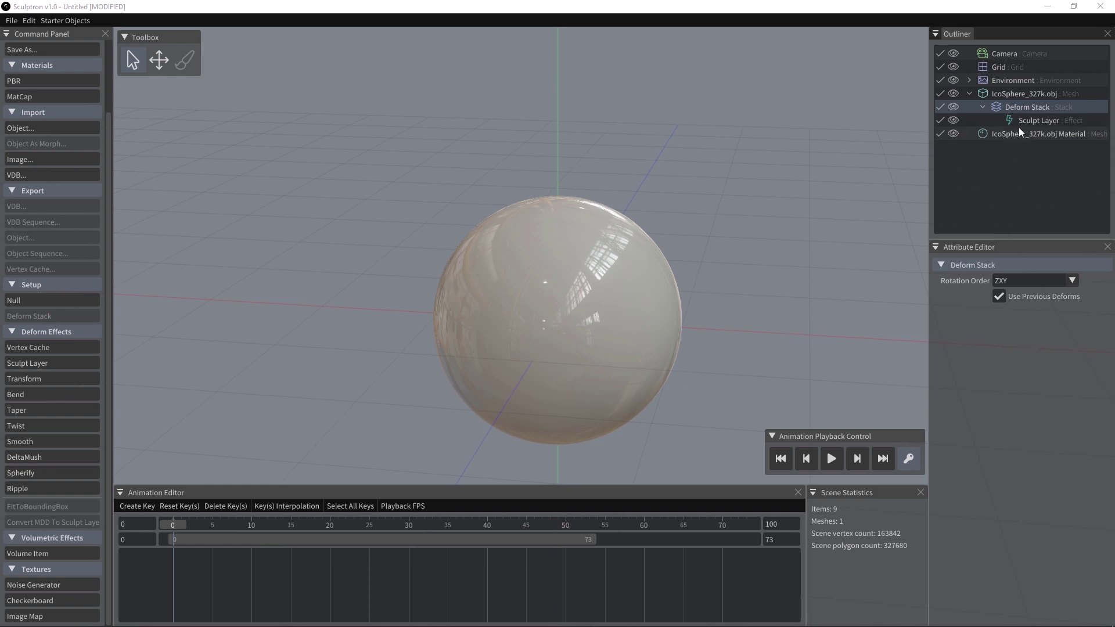
Step: Select the IcoSphere_327k.obj mesh and activate the Sculpt tool on its existing sculpt layer
left_click(1020, 97)
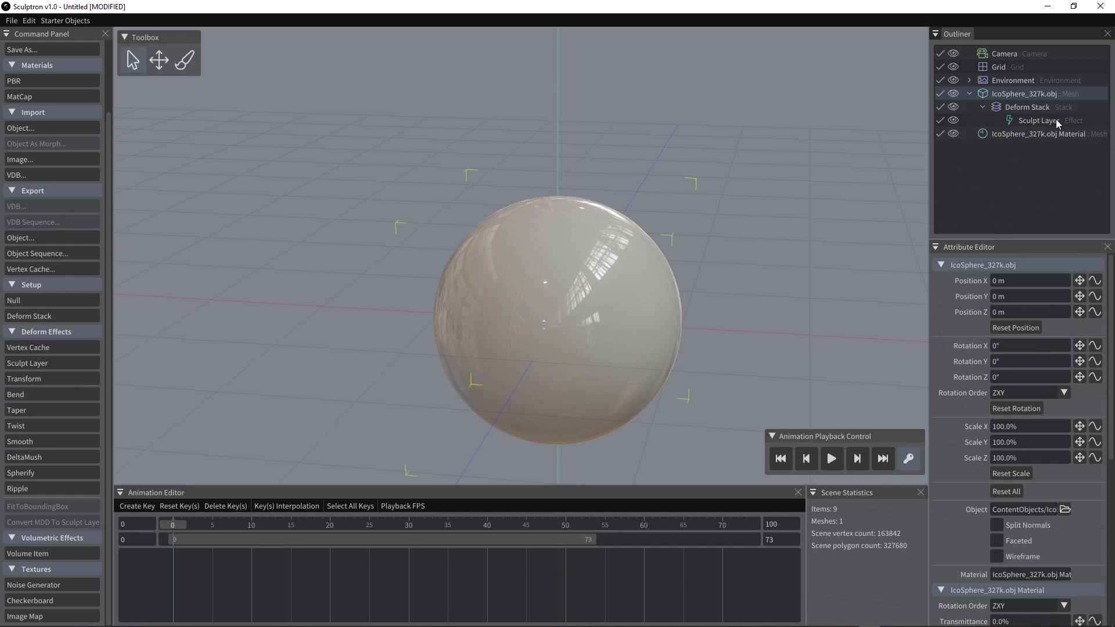
left_click(188, 66)
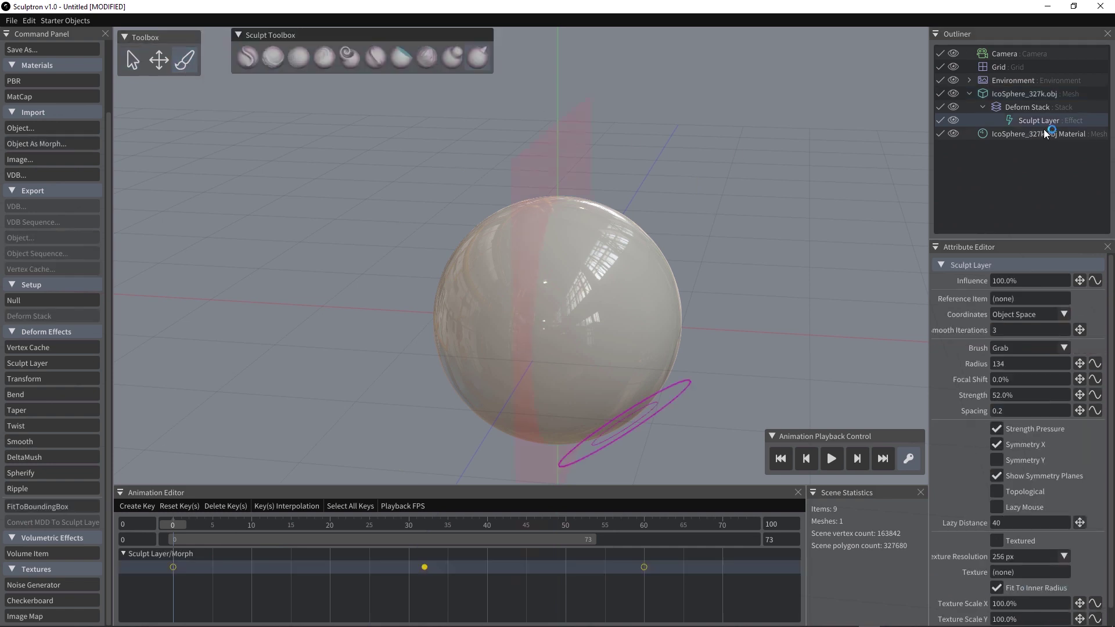
Step: Add a second sculpt layer to the icosphere and key its Morph channel at frame 30
left_click_drag(478, 39, 557, 51)
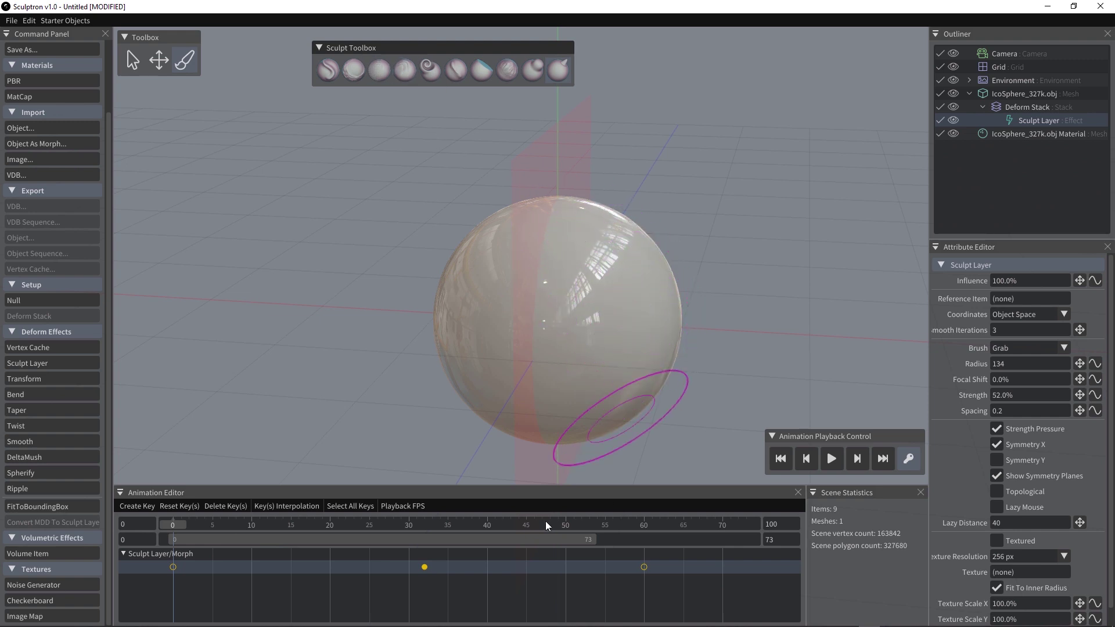
left_click(51, 362)
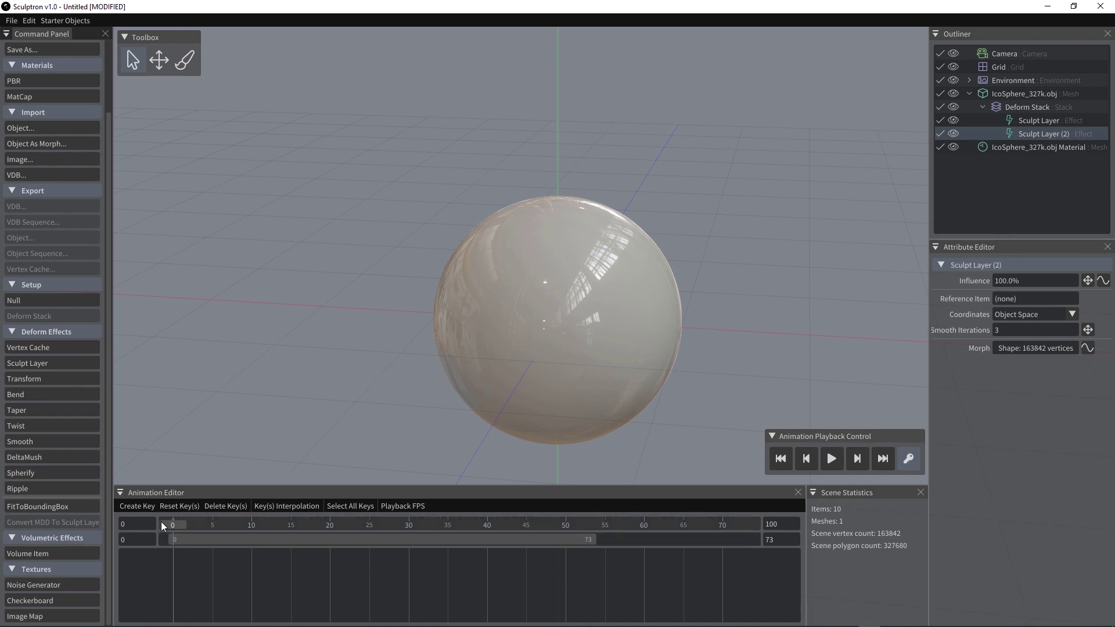
left_click_drag(170, 524, 409, 525)
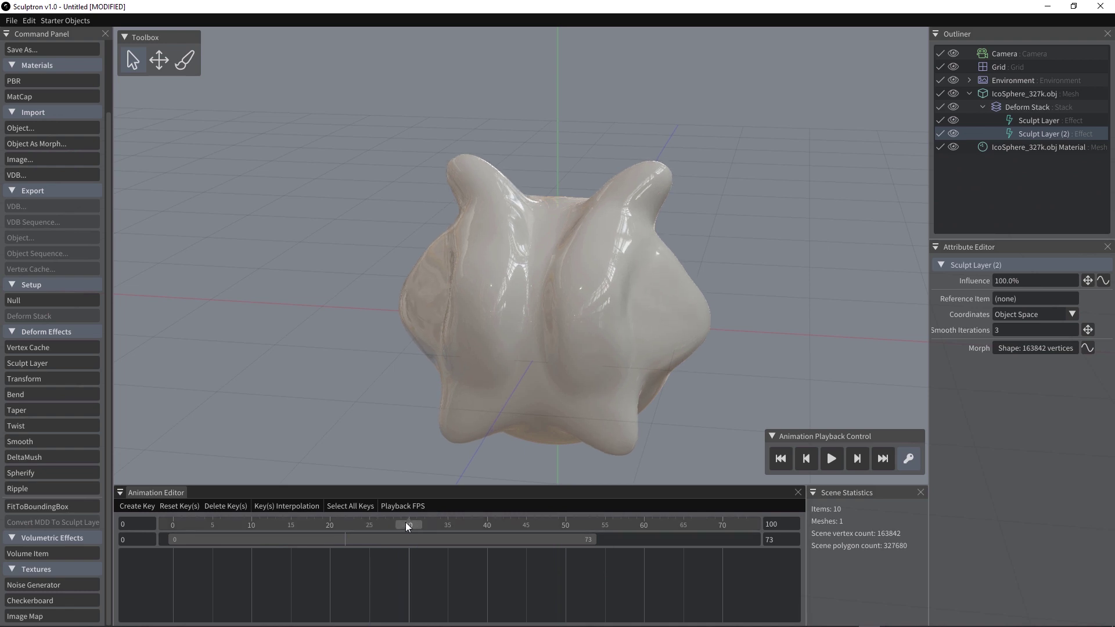
left_click(1089, 349)
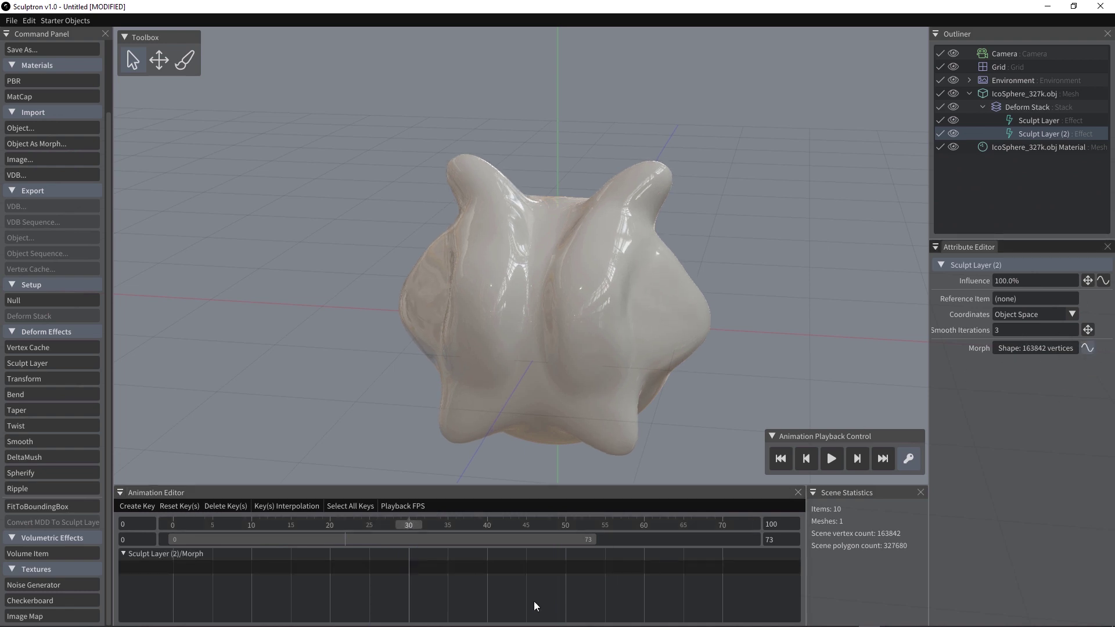
double_click(410, 567)
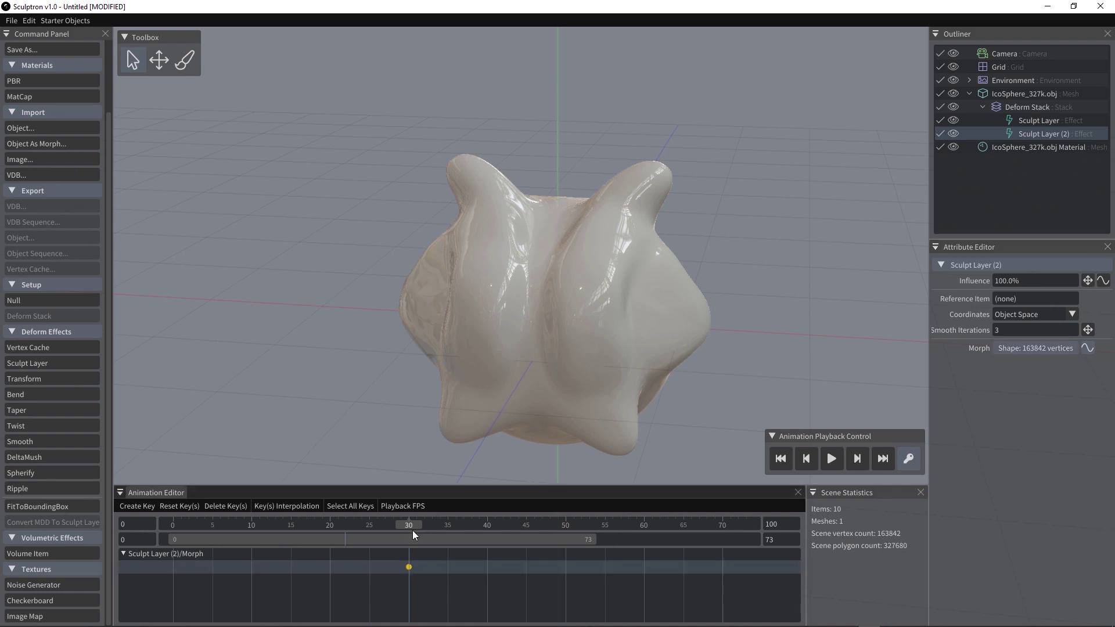
Step: Move to frame 46 and start sculpting on the second layer with the Inflate/Deflate brush at radius 76.5
left_click_drag(406, 525, 463, 531)
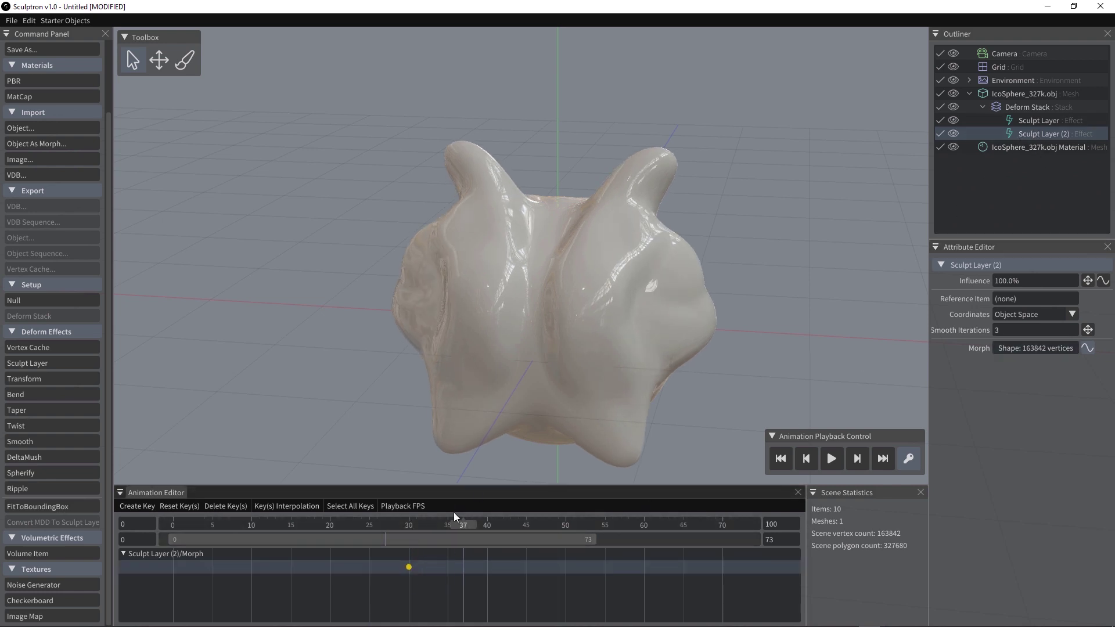
mouse_move(460, 527)
left_mouse_down()
mouse_move(584, 546)
mouse_move(533, 546)
left_mouse_up()
left_click(185, 59)
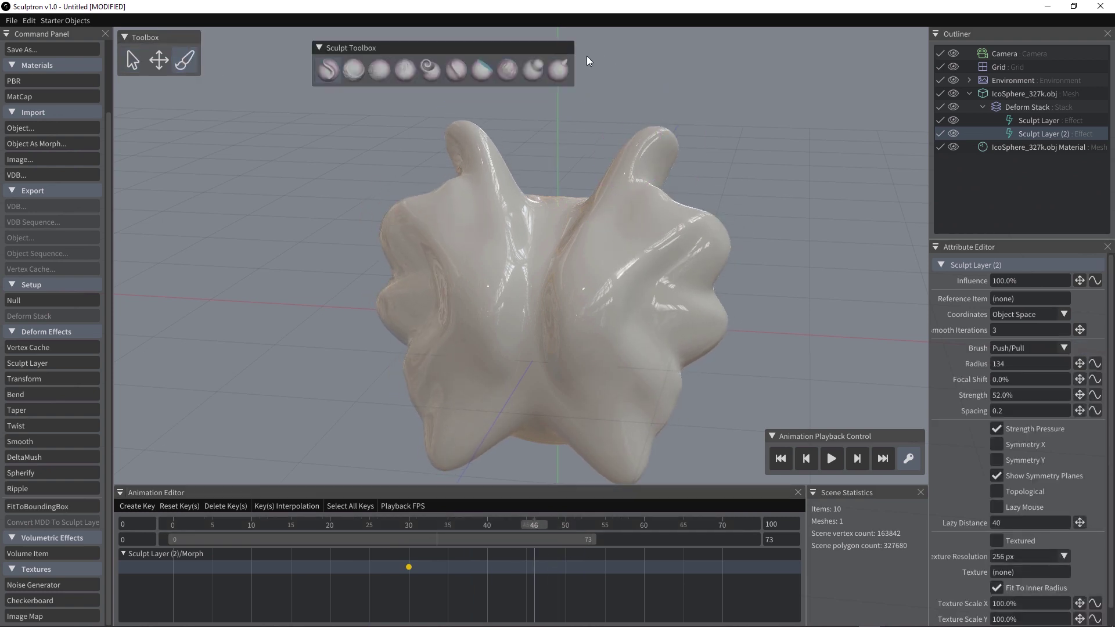
left_click(532, 71)
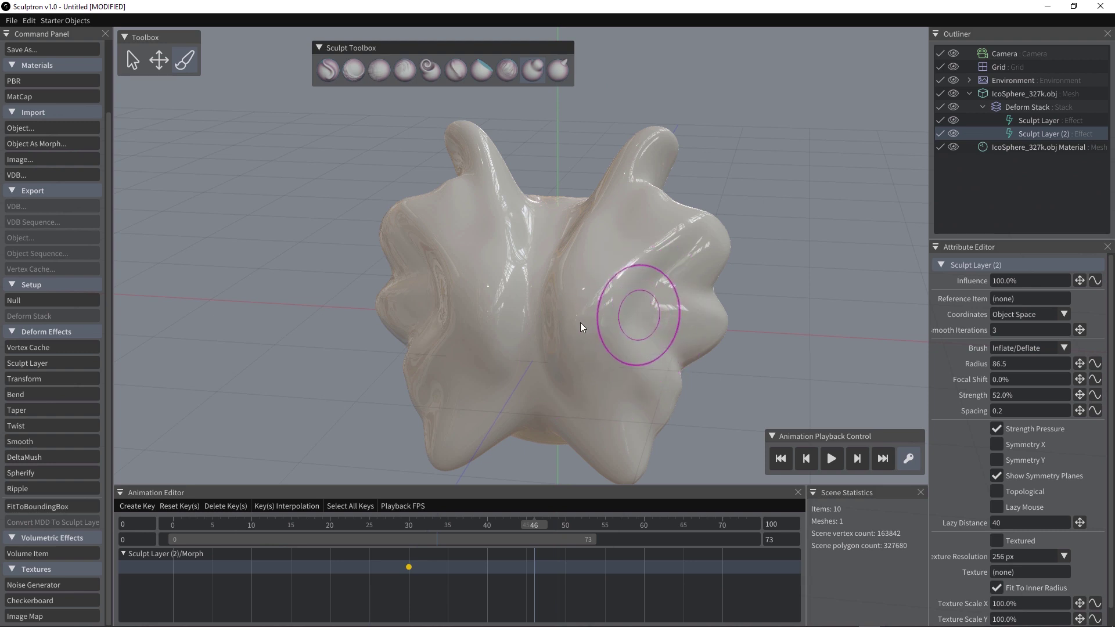
right_click_drag(576, 323, 570, 322)
Step: Enable Symmetry X, inflate five mirrored bumps across the shape's lobes at frame 46, and retime their key to frame 53 with the timeline at frame 50
left_click_drag(628, 247, 628, 241)
key("ctrl+z")
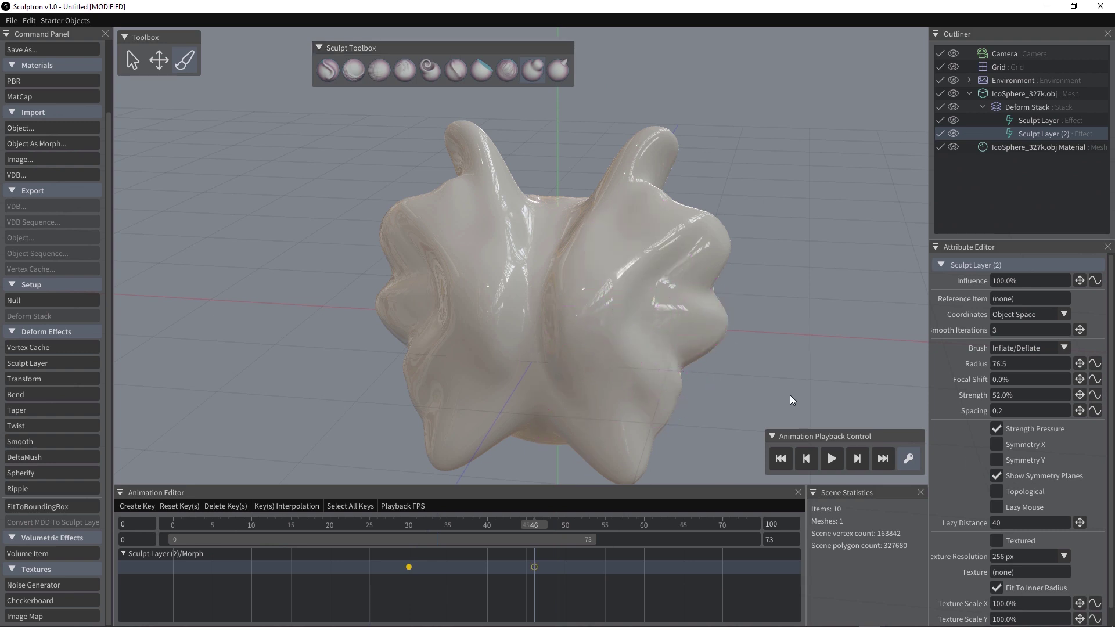
left_click(997, 445)
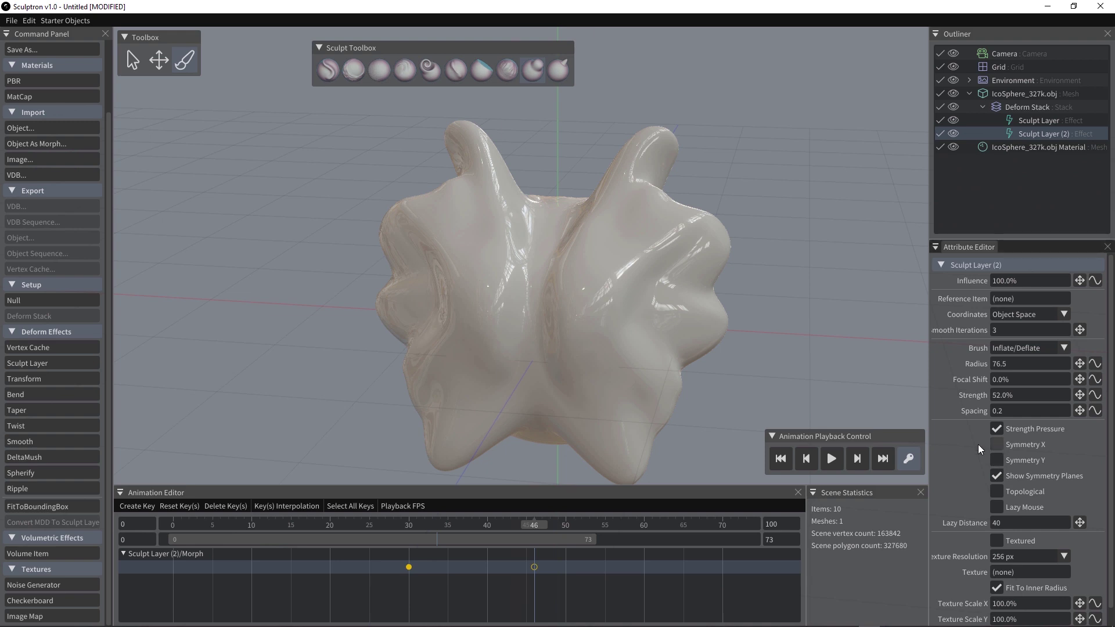
mouse_move(639, 239)
left_mouse_down()
mouse_move(654, 232)
mouse_move(646, 236)
left_mouse_up()
left_click_drag(660, 377, 644, 377)
mouse_move(616, 449)
left_mouse_down()
mouse_move(632, 448)
mouse_move(609, 436)
left_mouse_up()
left_click_drag(605, 304, 613, 318)
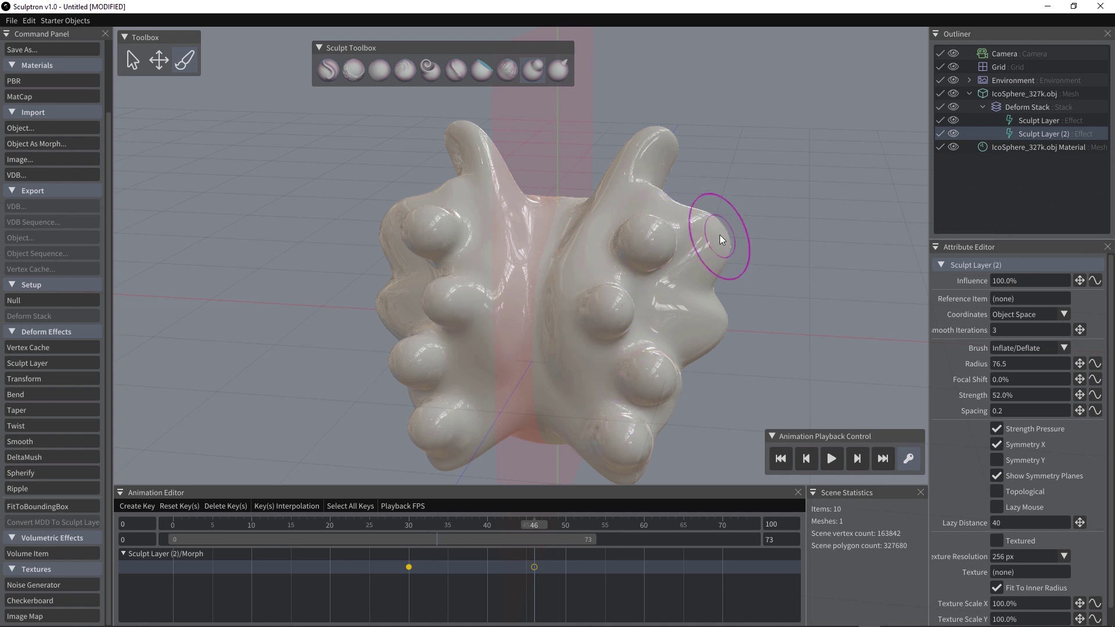
left_click_drag(720, 236, 716, 238)
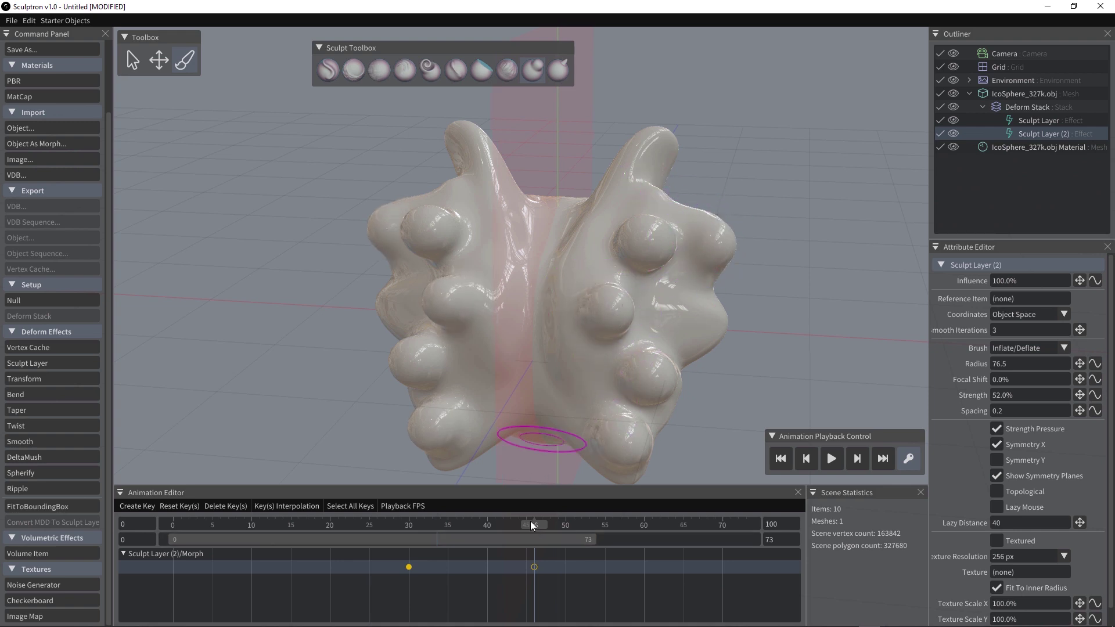
mouse_move(521, 524)
left_mouse_down()
mouse_move(417, 531)
mouse_move(409, 541)
mouse_move(580, 549)
mouse_move(357, 540)
mouse_move(565, 549)
left_mouse_up()
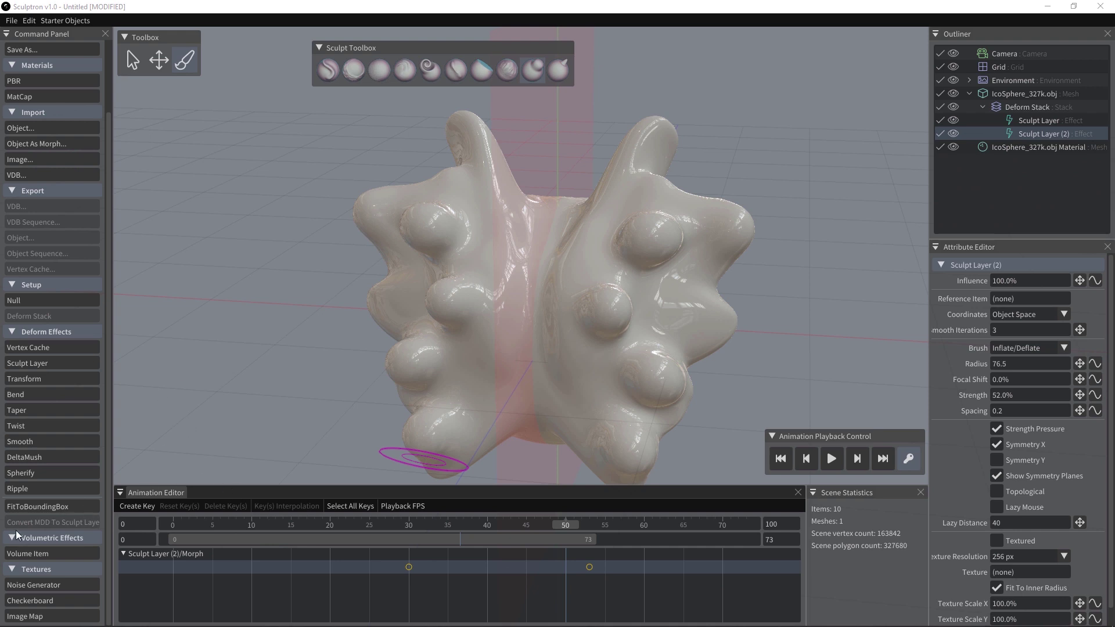
Step: Add a Noise Generator texture to the scene and set its noise type to Cellular
left_click(47, 586)
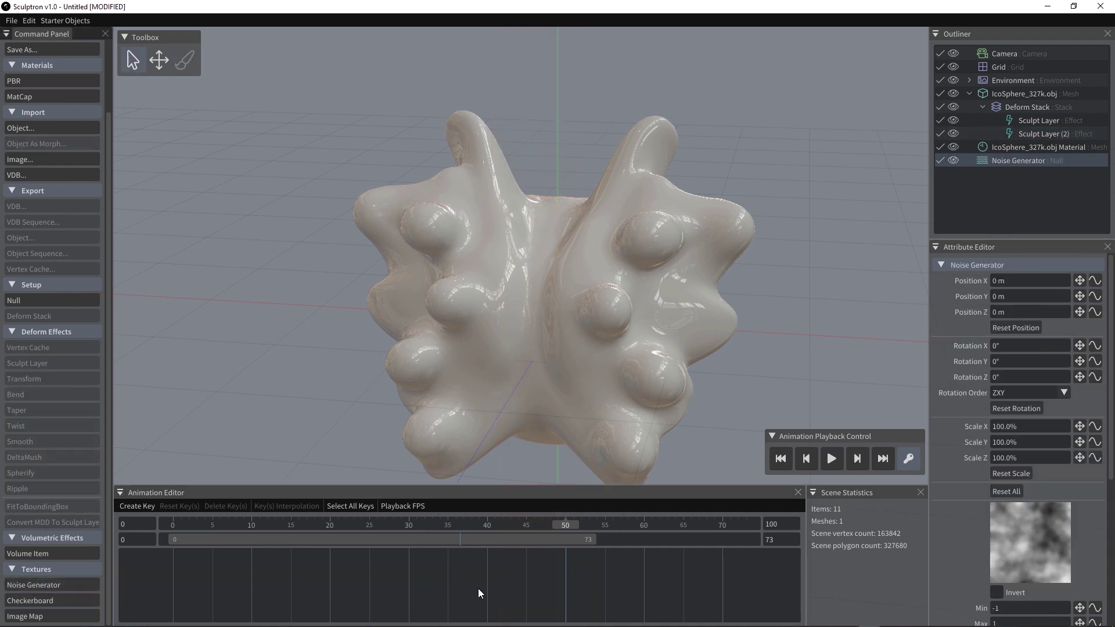
scroll(1063, 486, "down", 4)
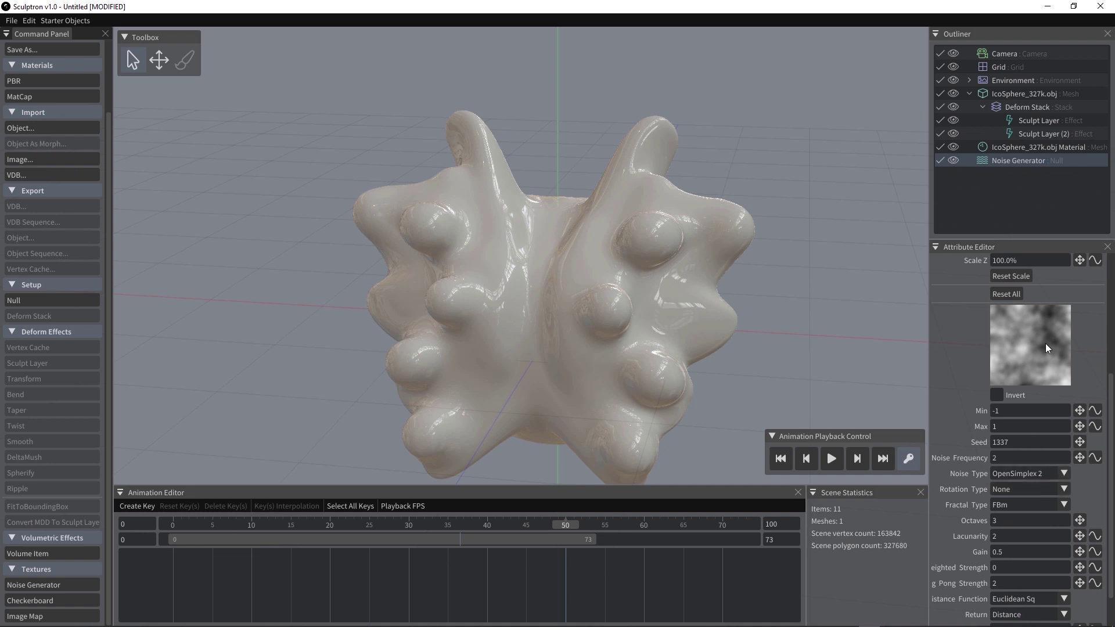
scroll(1037, 473, "down", 1)
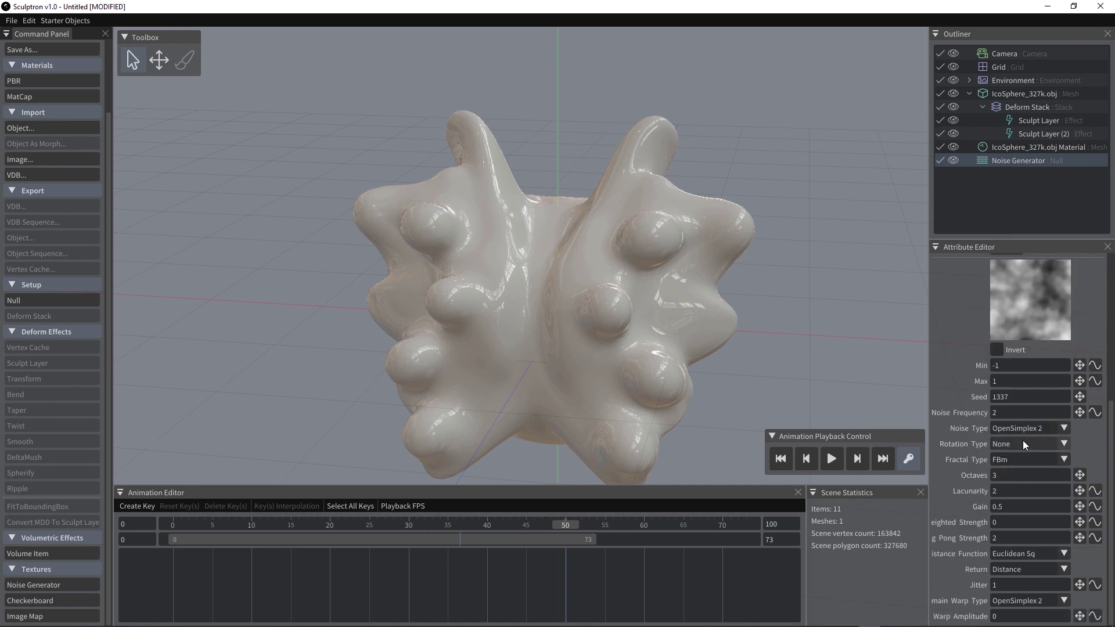
left_click(1018, 459)
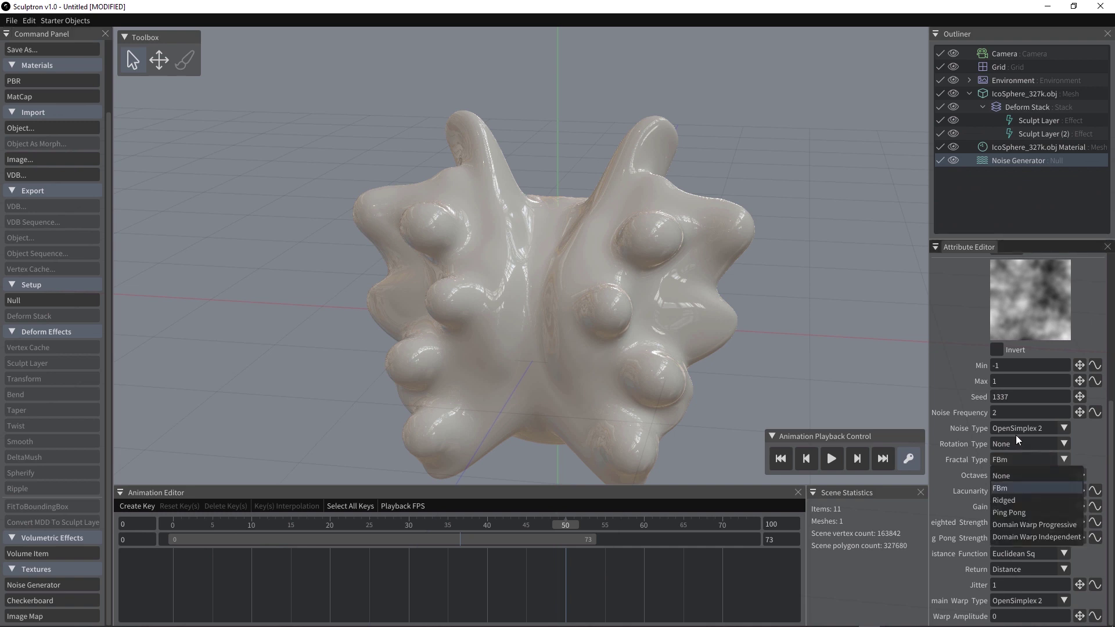
left_click(1018, 428)
left_click(1017, 426)
left_click(1009, 471)
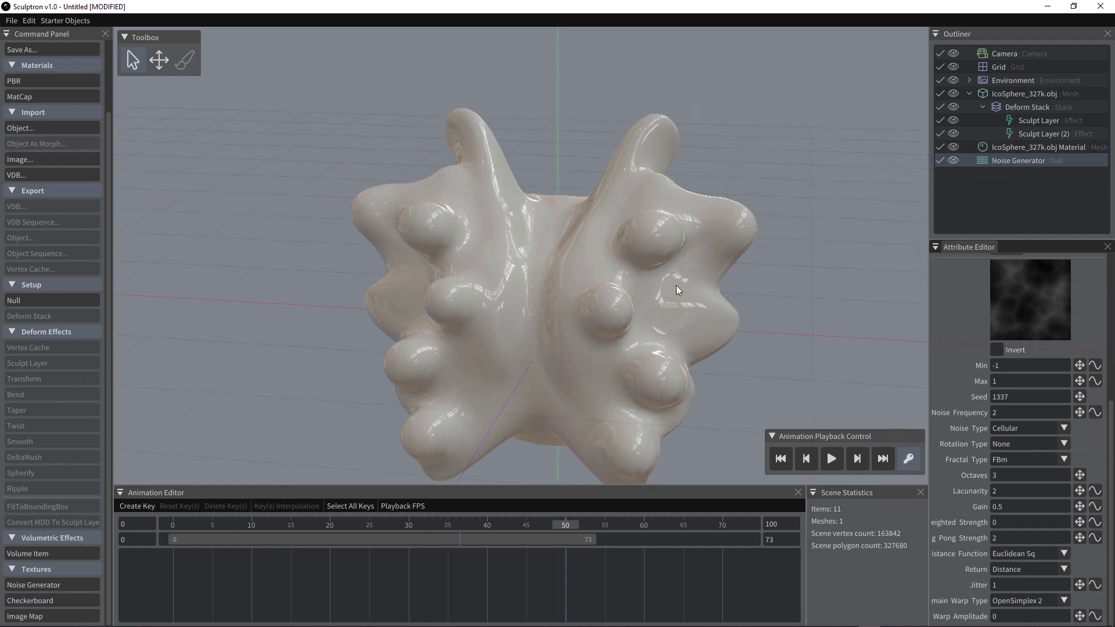
Step: Add a third sculpt layer to the IcoSphere_327k.obj mesh and key its Morph channel at frame 38
left_click(1036, 97)
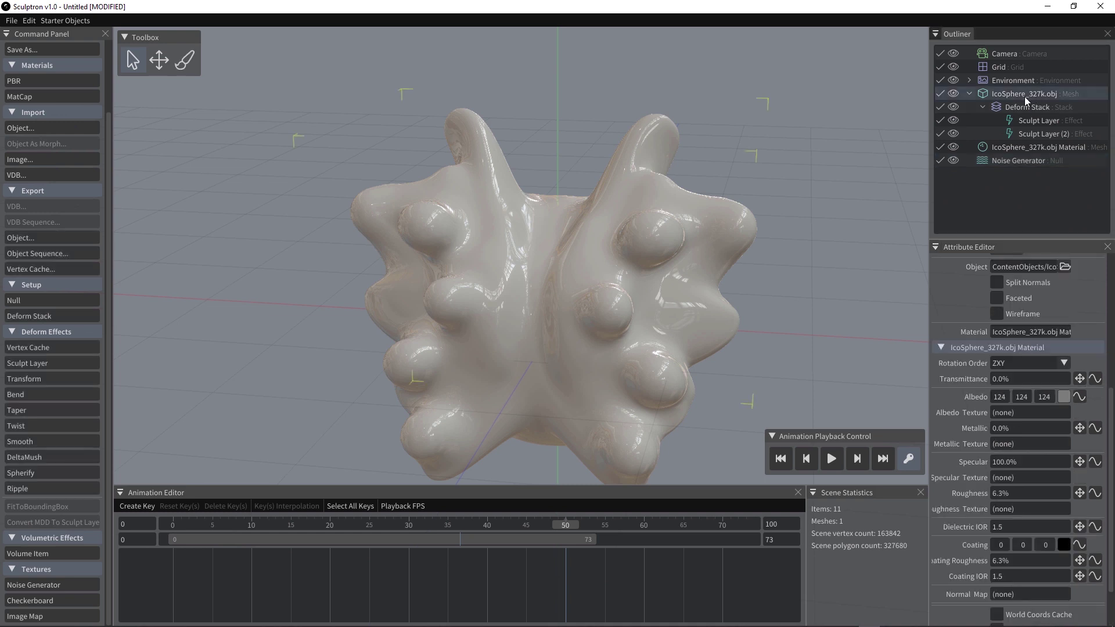
left_click(186, 62)
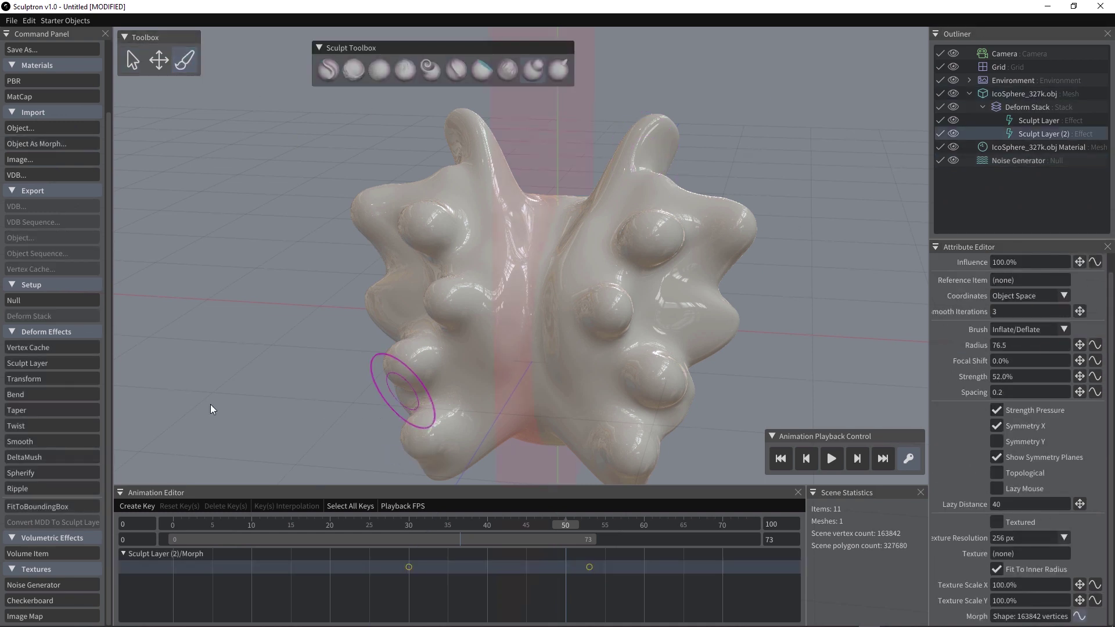
left_click(38, 363)
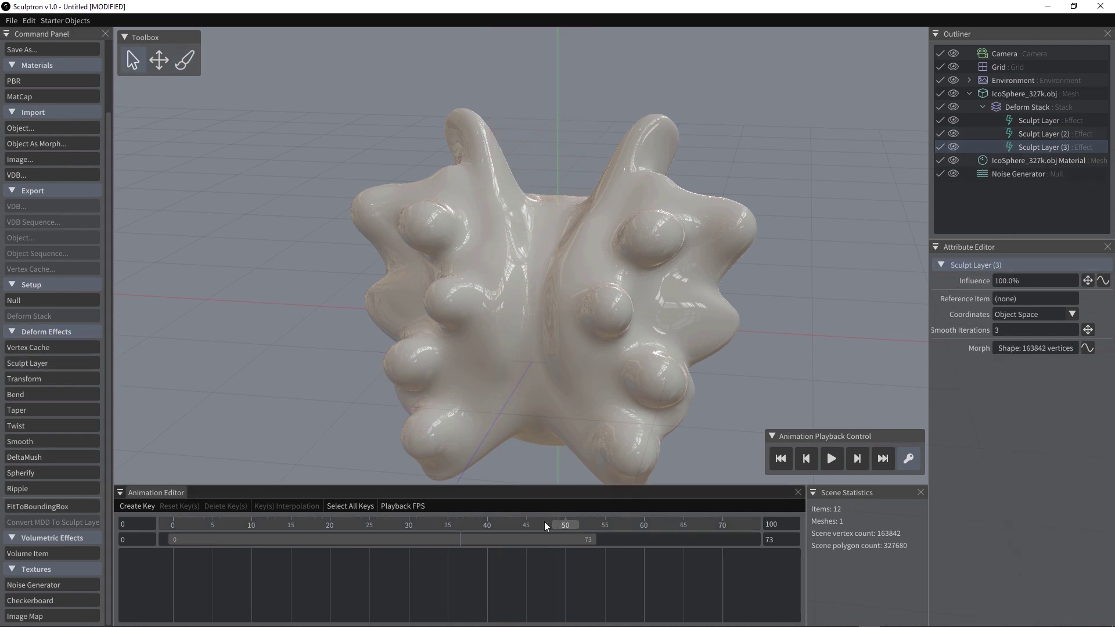
left_click(424, 525)
left_click_drag(394, 528, 473, 532)
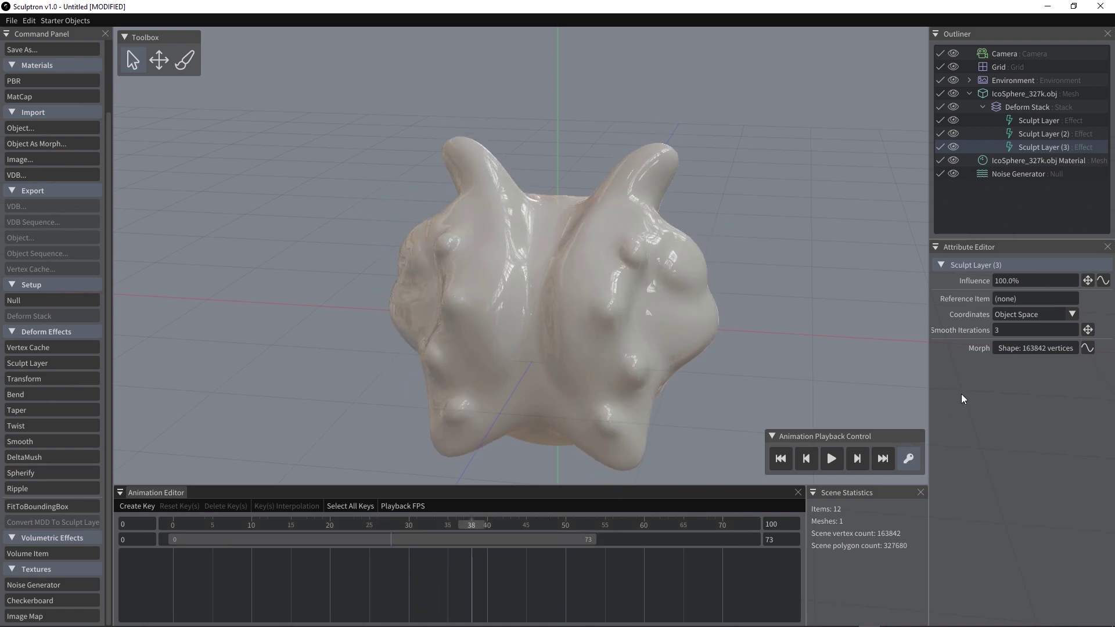
left_click(1088, 349)
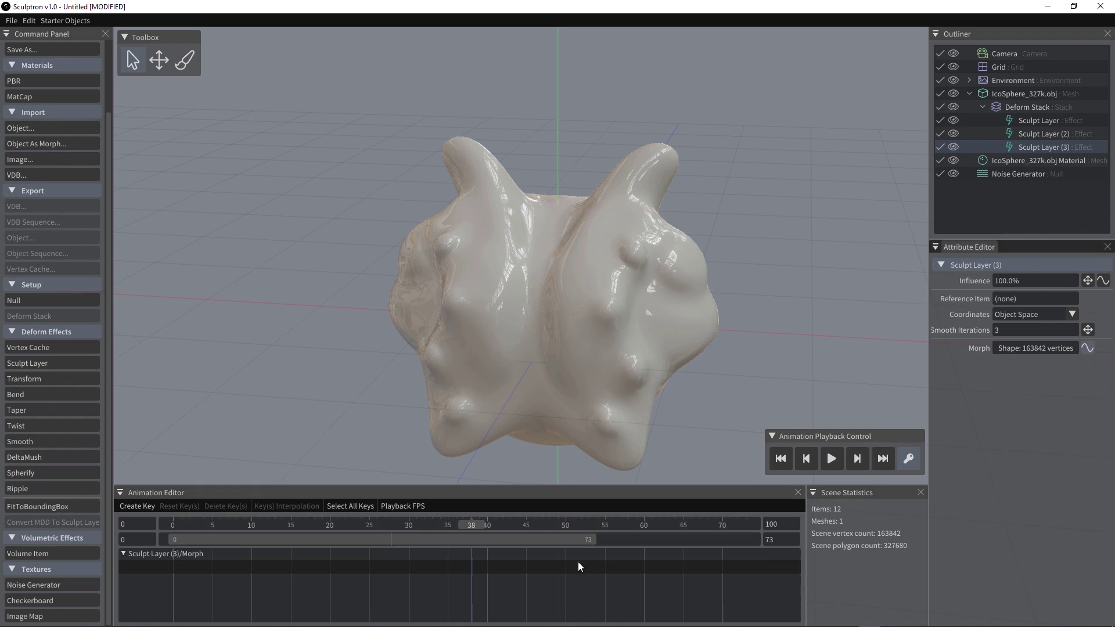
left_click(473, 569)
Step: At frame 60, activate sculpting on the third layer and enable Textured with the Noise Generator as brush texture
left_click_drag(472, 521, 647, 523)
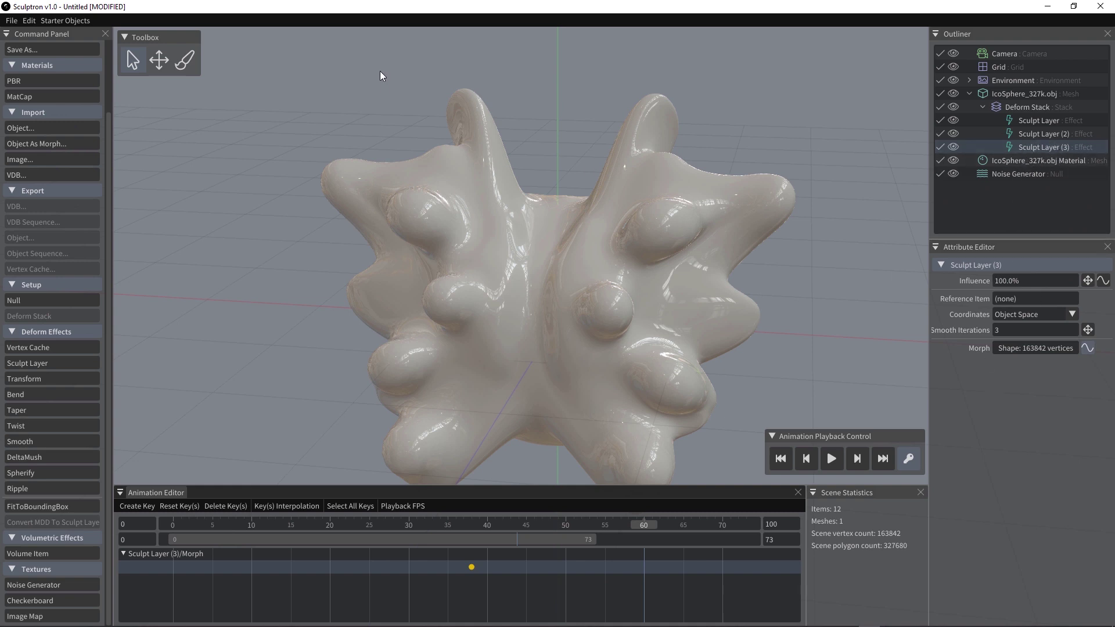
left_click(185, 60)
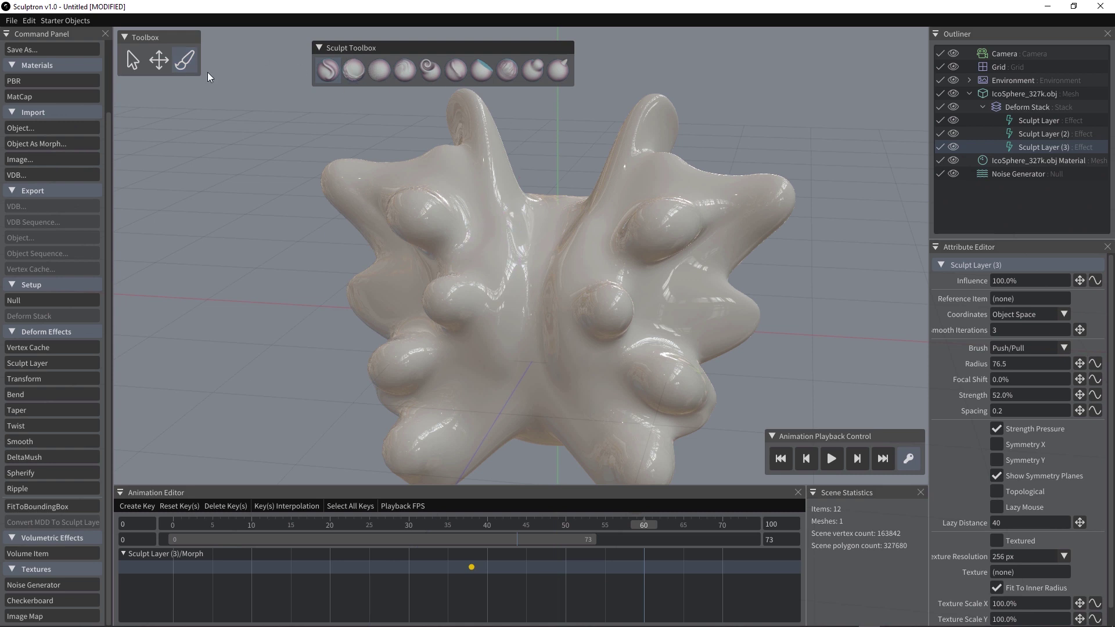
scroll(1060, 380, "down", 1)
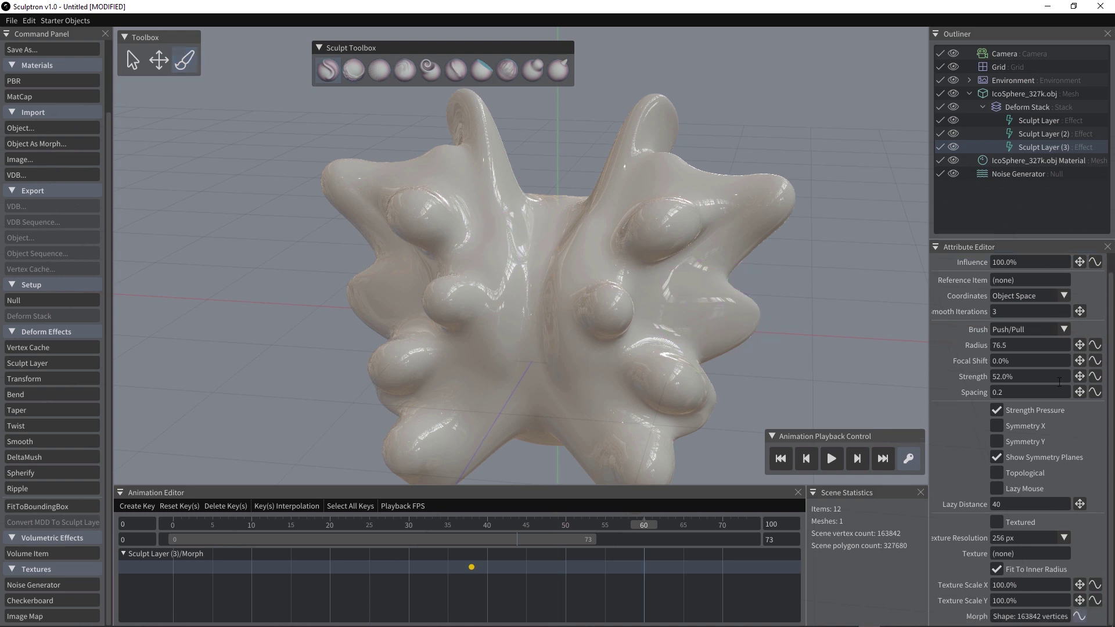
left_click(1002, 520)
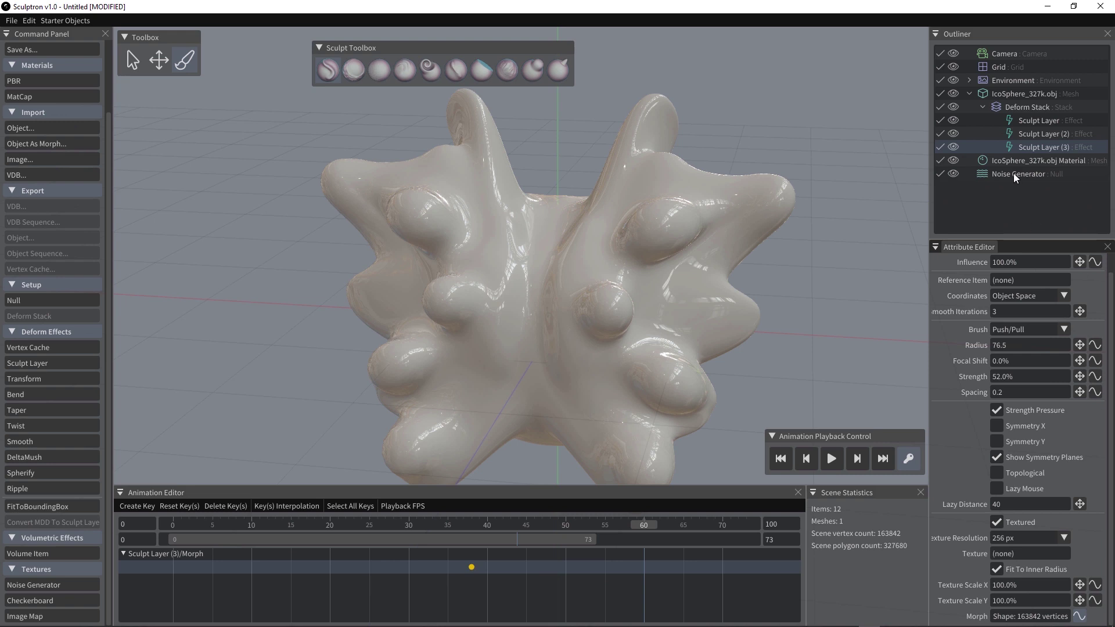
left_click_drag(1013, 174, 1004, 561)
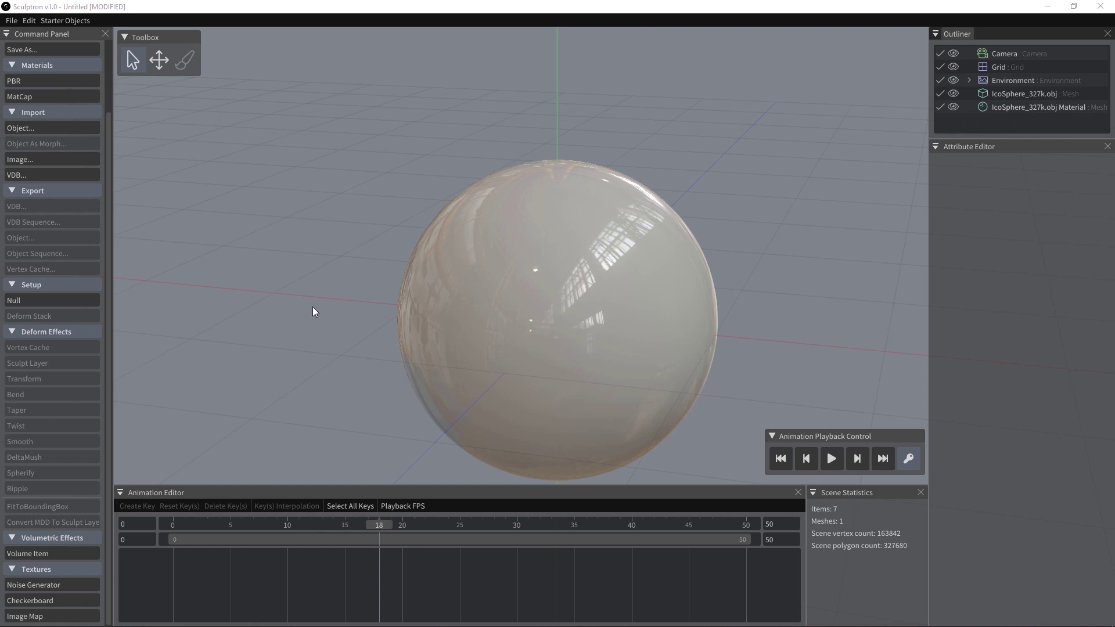
Step: In the fresh icosphere scene, add a Noise Generator with Cellular noise type and lower its Max to about 0.05
left_click(30, 583)
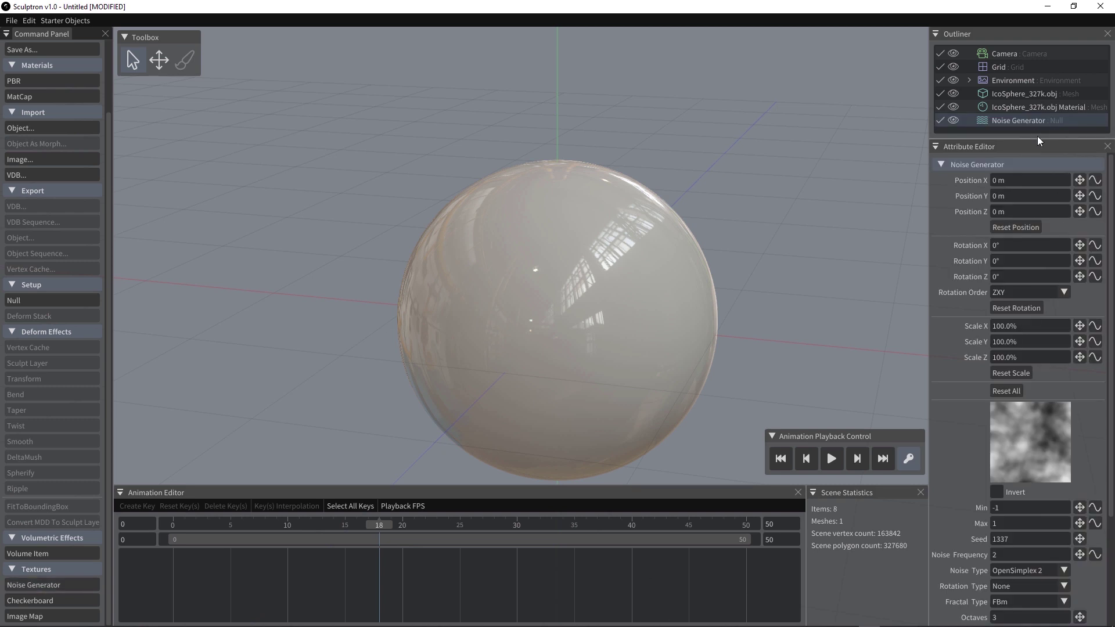
left_click_drag(1037, 139, 1038, 149)
scroll(1083, 325, "down", 5)
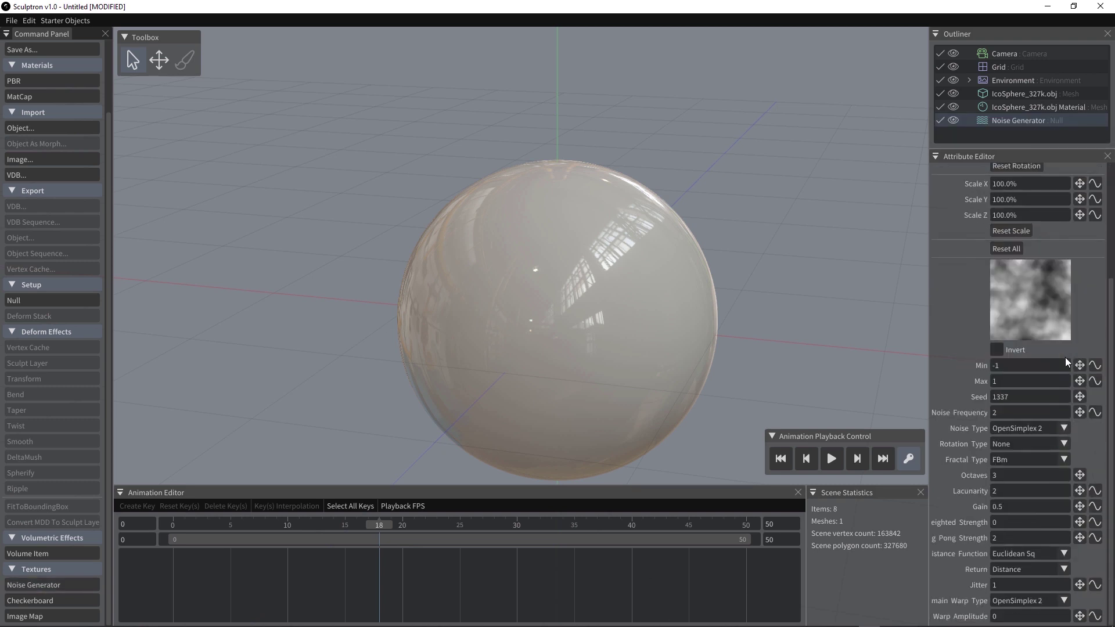
scroll(1044, 460, "up", 5)
scroll(1046, 441, "down", 5)
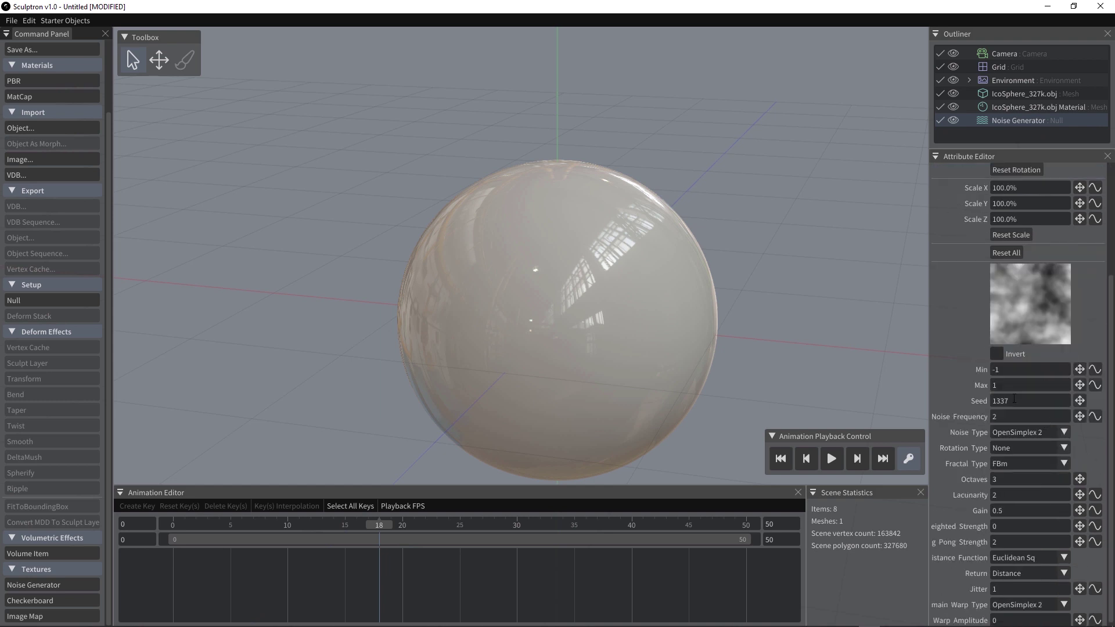
scroll(1040, 337, "up", 2)
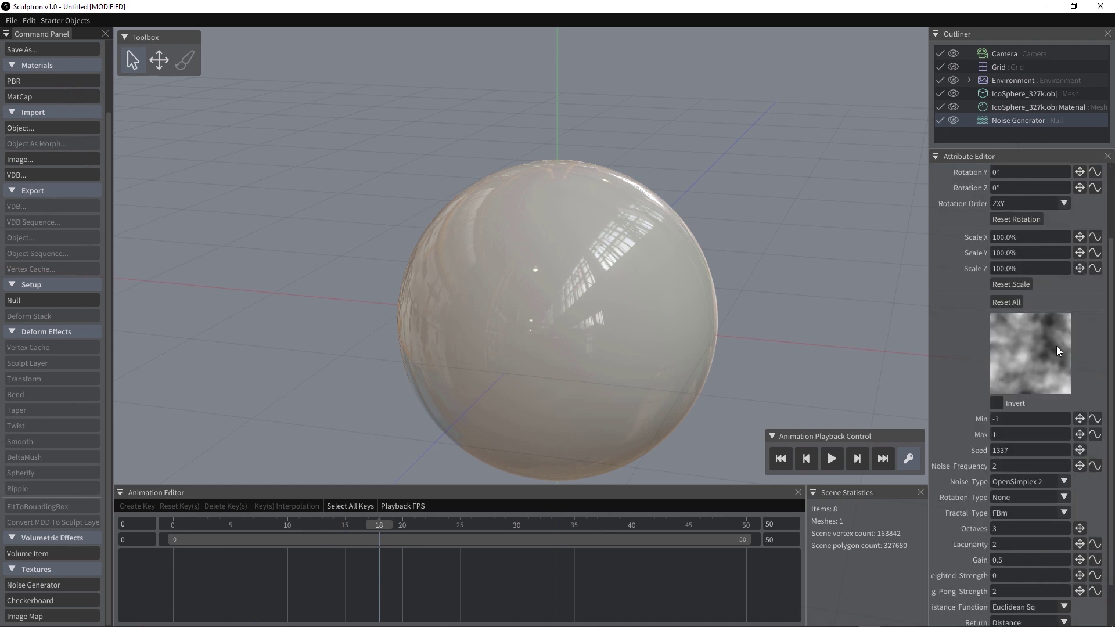
left_click(1010, 482)
left_click(1011, 523)
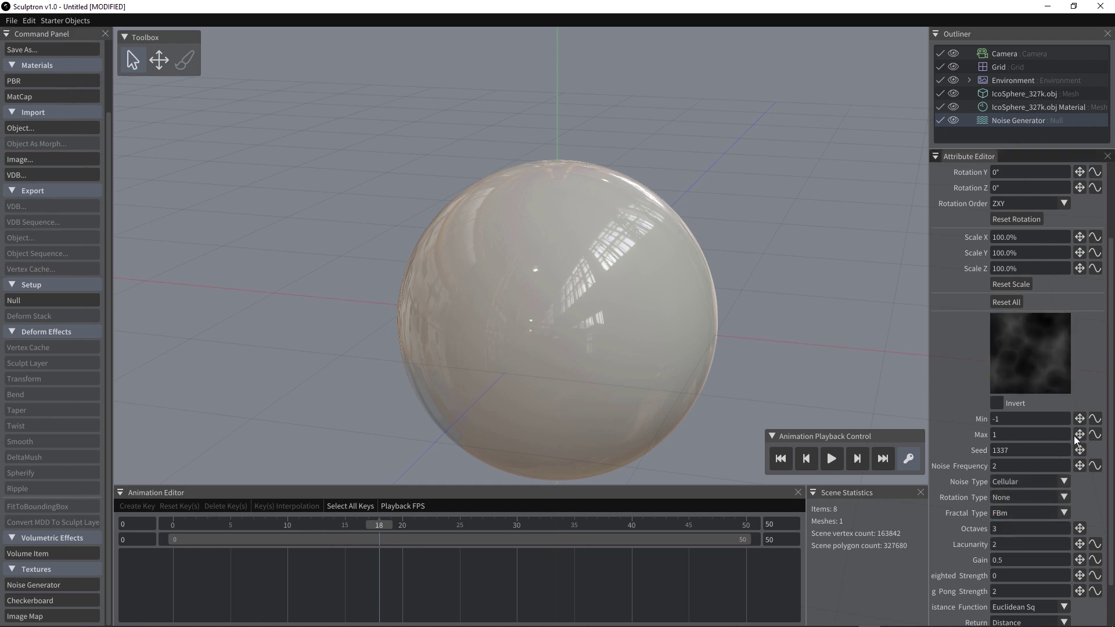
left_click_drag(1075, 437, 964, 460)
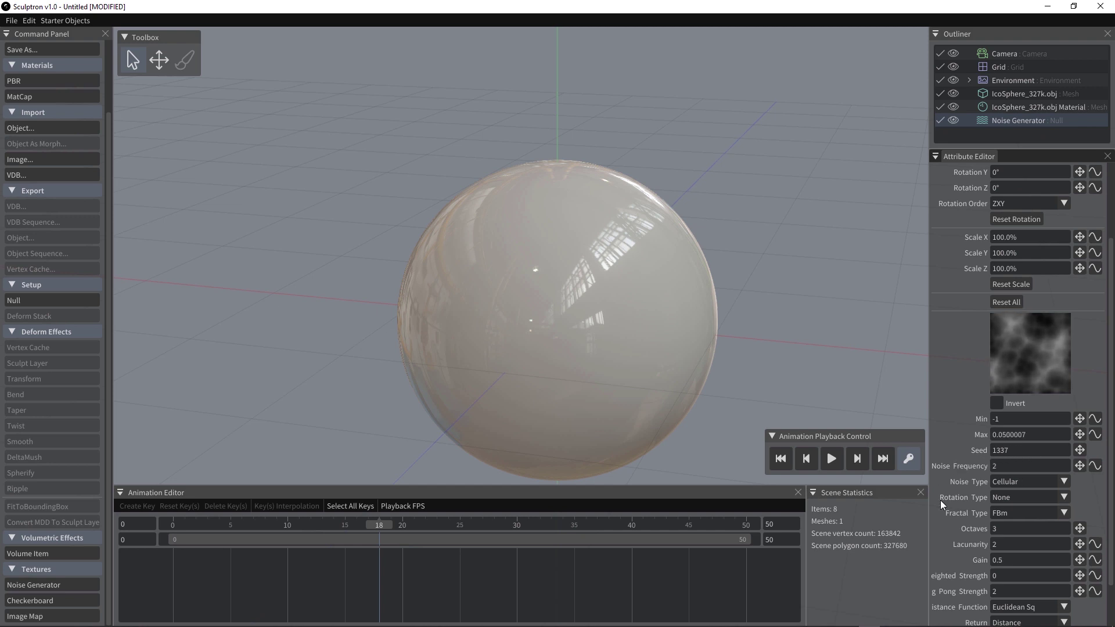
scroll(1112, 453, "down", 1)
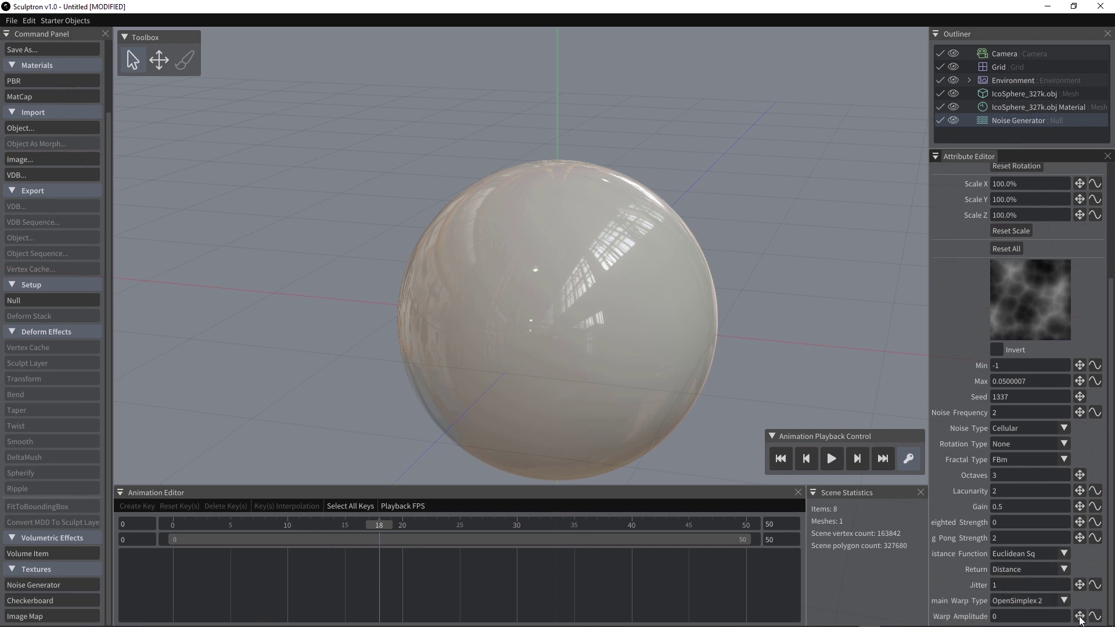
Step: Raise the Noise Generator's Warp Amplitude to 0.19
left_click_drag(1079, 617, 1088, 595)
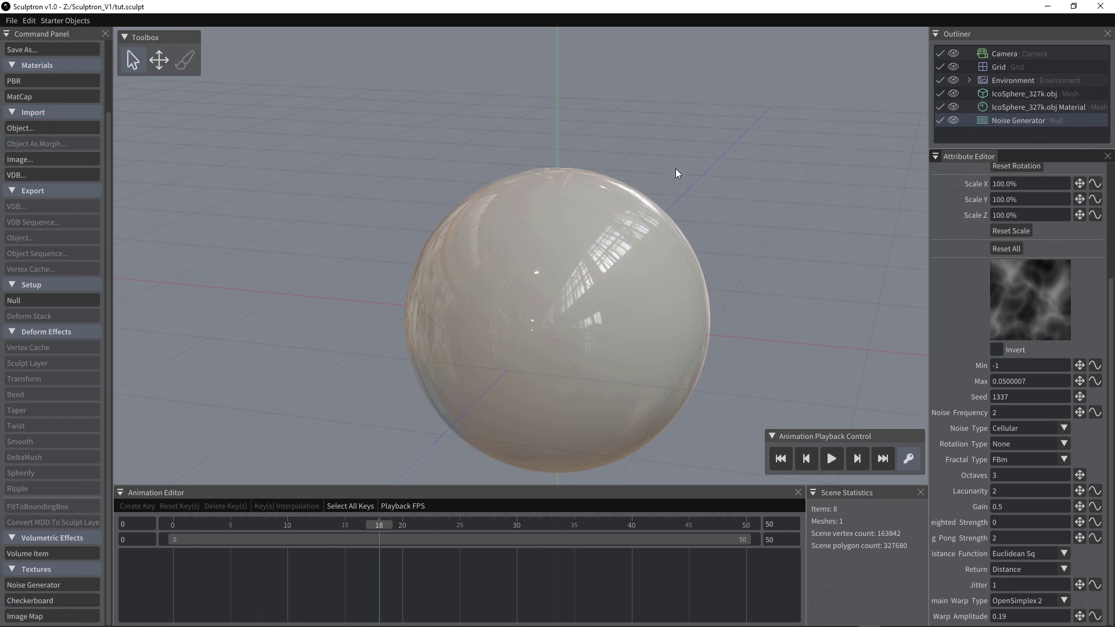
Step: Activate sculpting on the IcoSphere_327k.obj mesh with Symmetry X and Textured enabled, using the Noise Generator as brush texture
left_click(1016, 92)
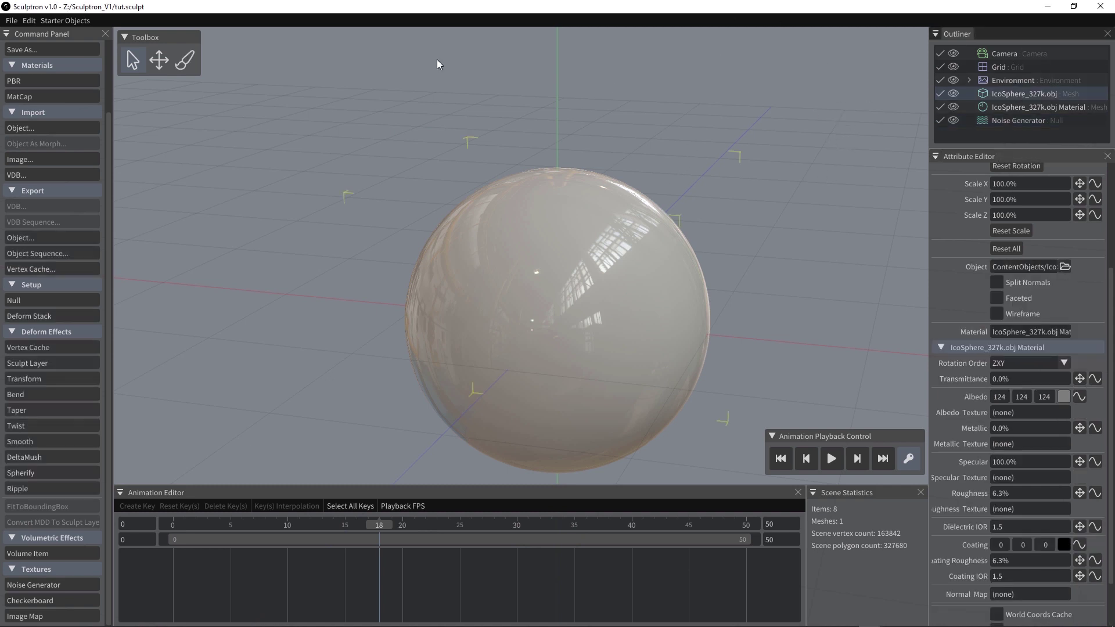
left_click(186, 63)
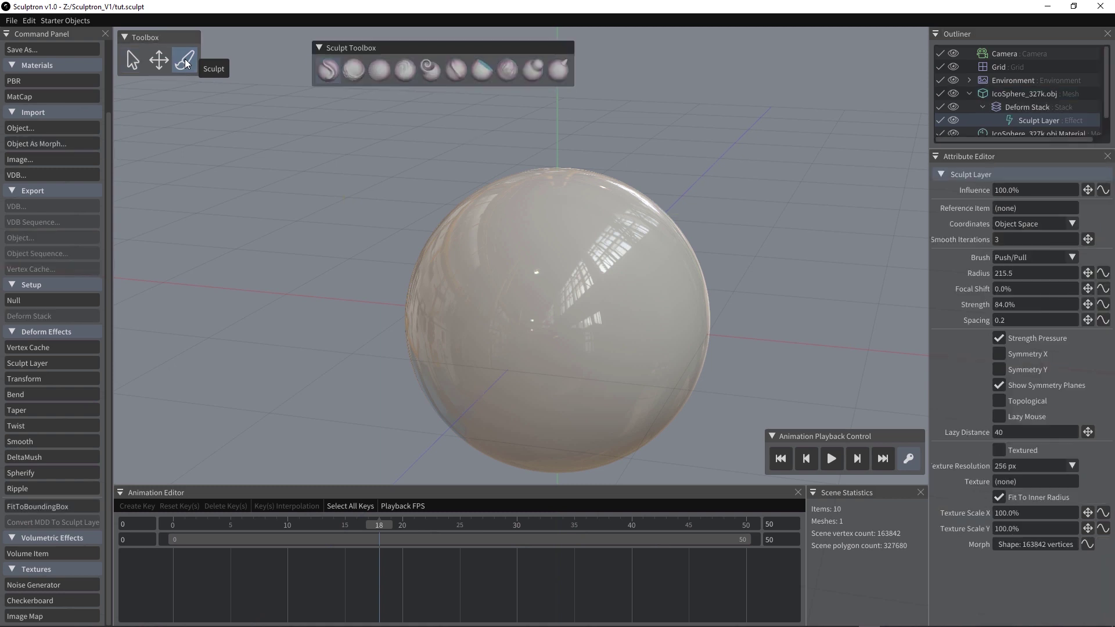
left_click(1000, 353)
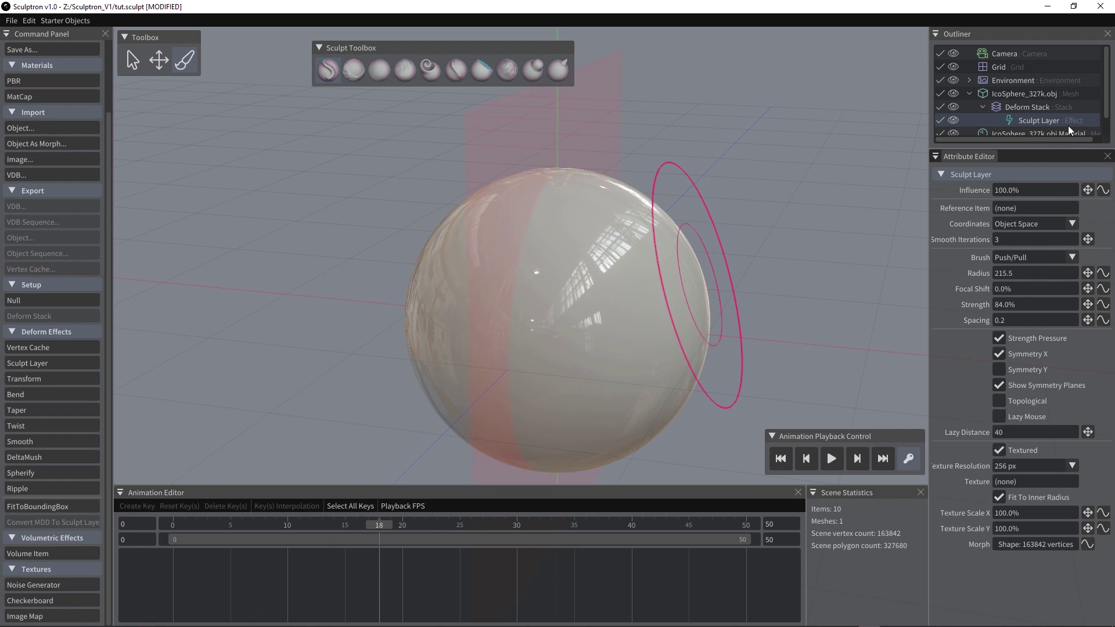
scroll(1067, 124, "down", 1)
left_click_drag(1018, 131, 1028, 481)
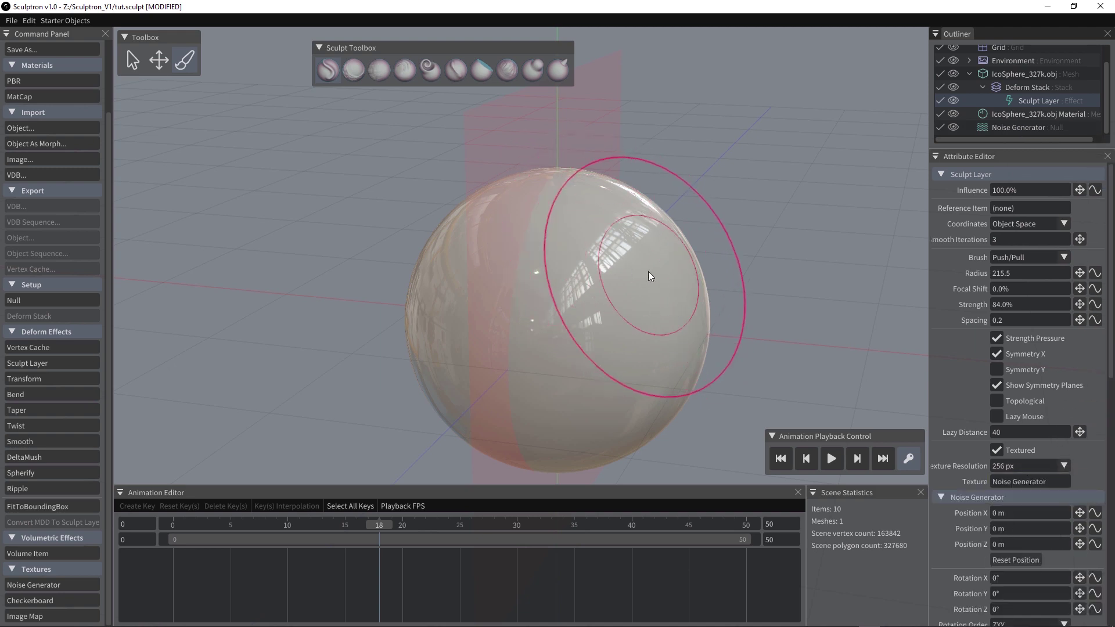
Step: Pull textured, mirrored bumps out of the sphere's upper, side and lower areas with the Grab brush
left_click(557, 73)
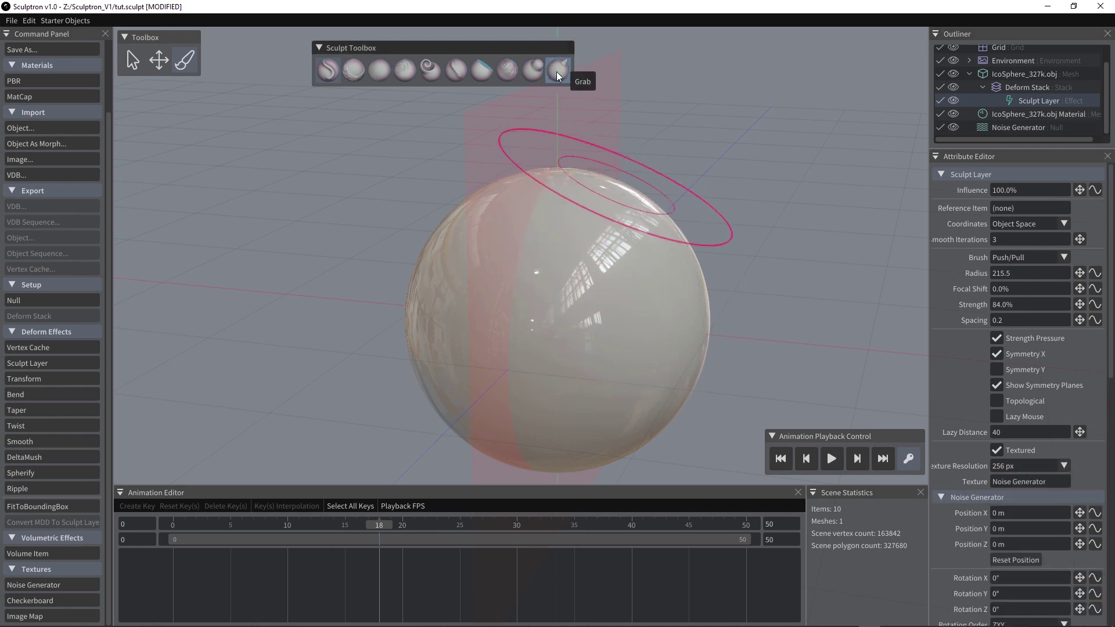
left_click_drag(630, 240, 711, 158)
mouse_move(685, 332)
left_mouse_down()
mouse_move(723, 349)
mouse_move(747, 339)
left_mouse_up()
left_click_drag(608, 422, 632, 424)
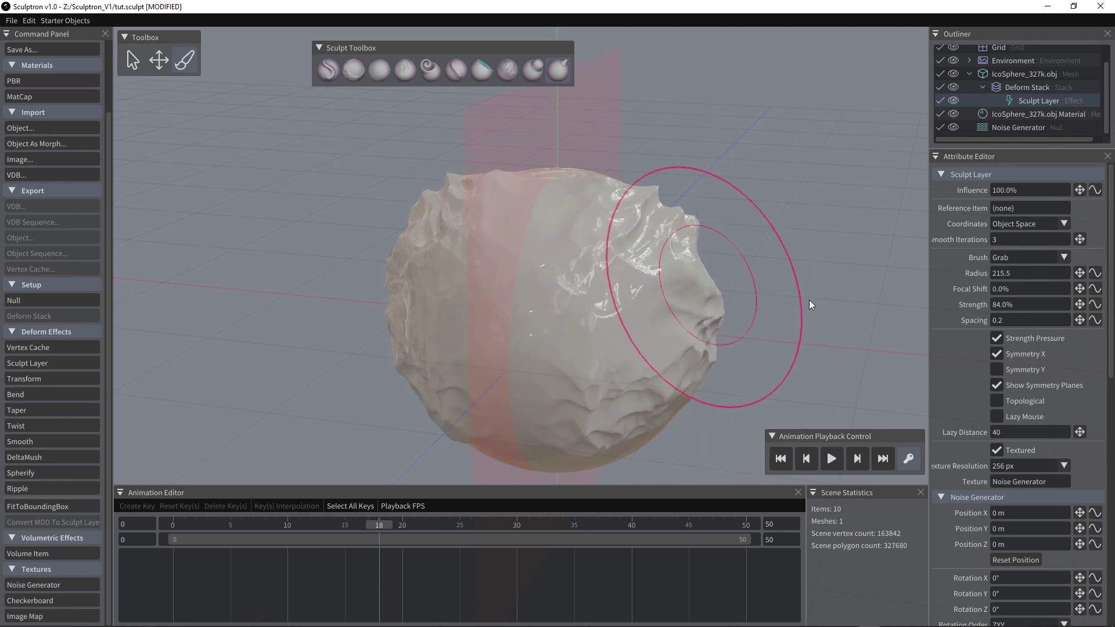
left_click_drag(778, 305, 656, 297, "alt")
left_click_drag(662, 273, 704, 232)
left_click_drag(660, 406, 778, 369, "alt")
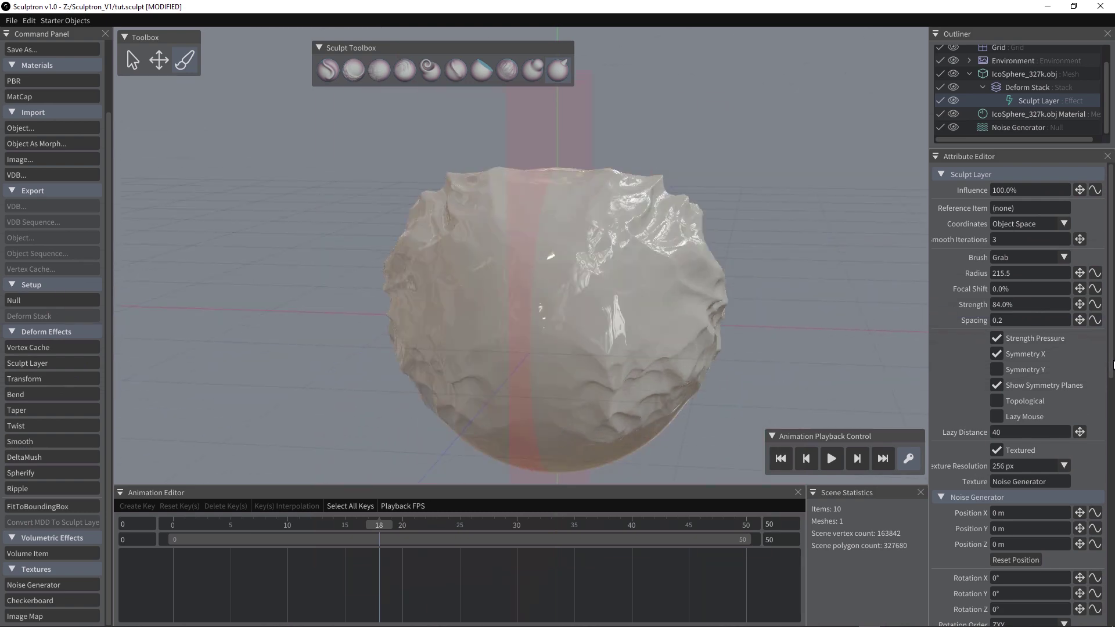
Step: Invert the Noise Generator texture and grab the sphere's surface further into a rough, hollowed shape
left_click_drag(1109, 373, 1109, 581)
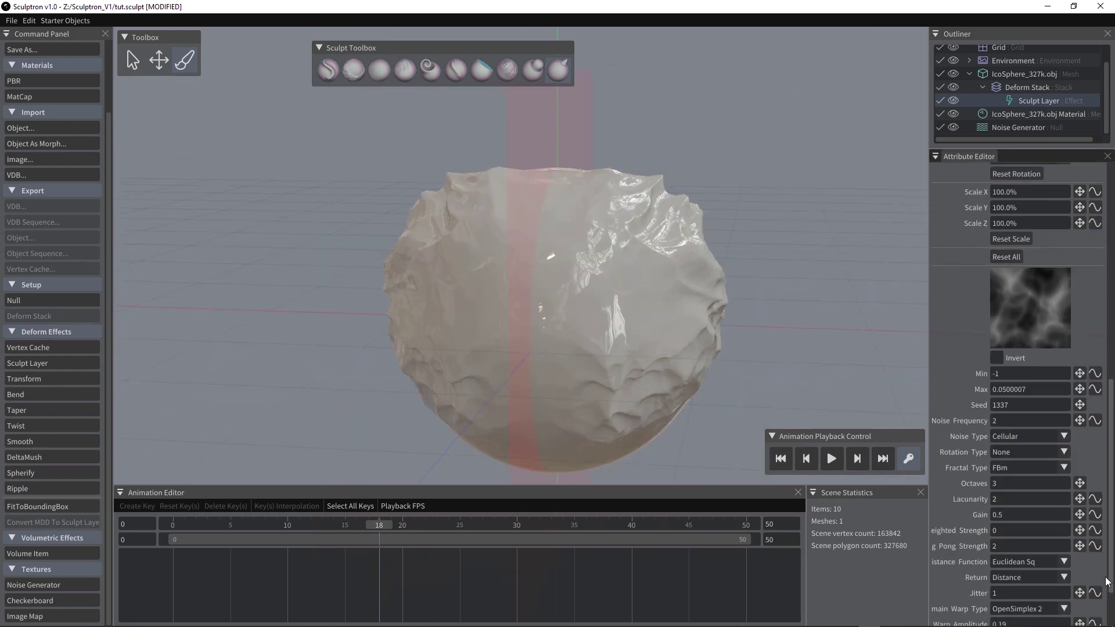
left_click(995, 358)
mouse_move(650, 314)
left_mouse_down("alt")
mouse_move(671, 306)
mouse_move(612, 336)
mouse_move(843, 267)
mouse_move(561, 334)
mouse_move(674, 426)
mouse_move(597, 242)
mouse_move(487, 389)
mouse_move(538, 351)
mouse_move(580, 275)
mouse_move(524, 271)
mouse_move(580, 335)
mouse_move(562, 331)
mouse_move(581, 356)
mouse_move(463, 338)
mouse_move(633, 367)
mouse_move(684, 429)
mouse_move(568, 319)
mouse_move(771, 235)
mouse_move(567, 322)
left_mouse_up("alt")
left_click(439, 5)
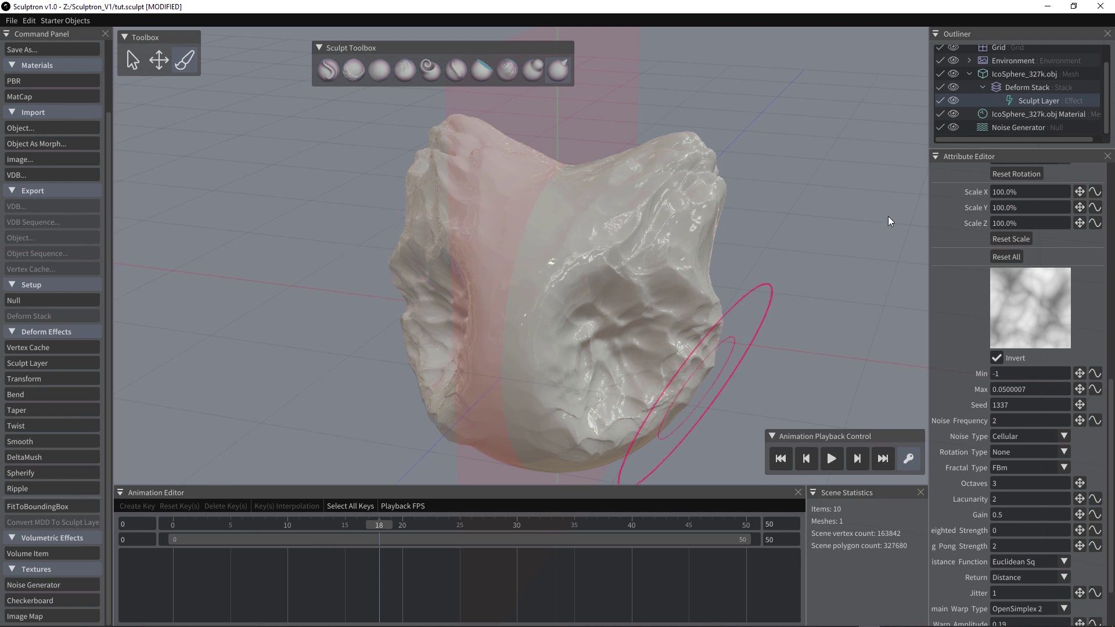
Step: Add a Twist deform effect to the IcoSphere_327k.obj mesh and fit it to the mesh's bounding box
left_click(1022, 75)
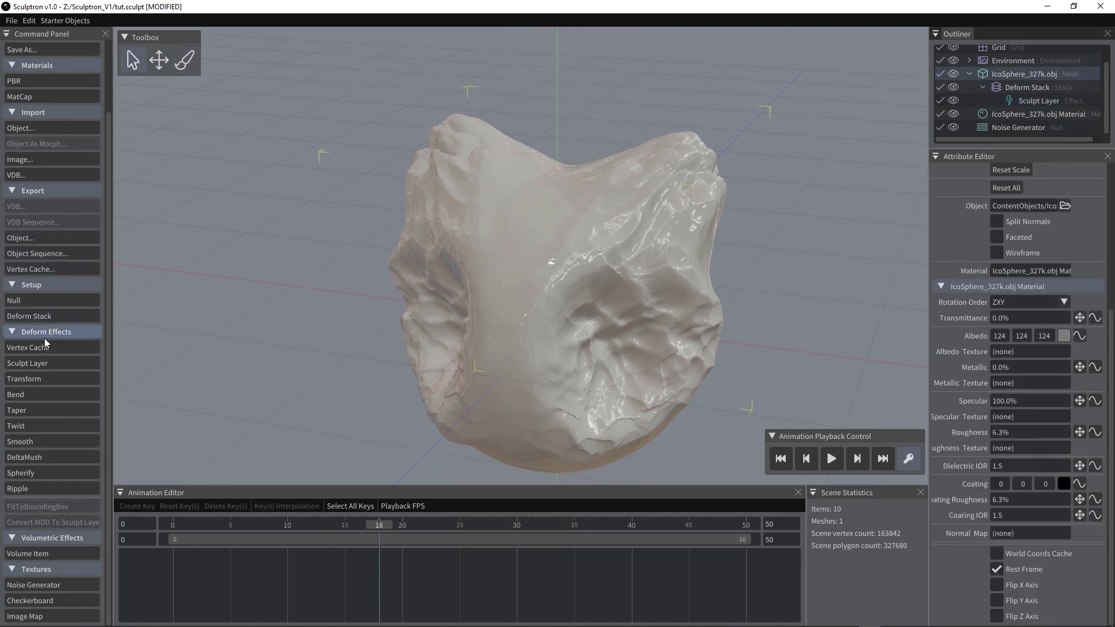
left_click(25, 424)
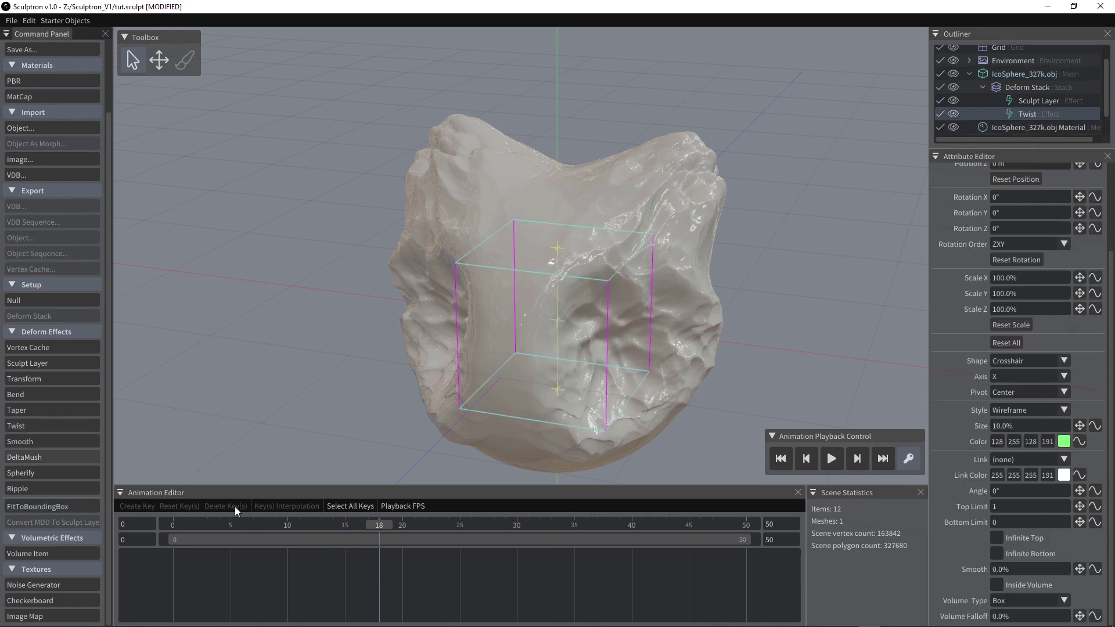
left_click(43, 506)
left_click_drag(529, 343, 507, 384, "alt")
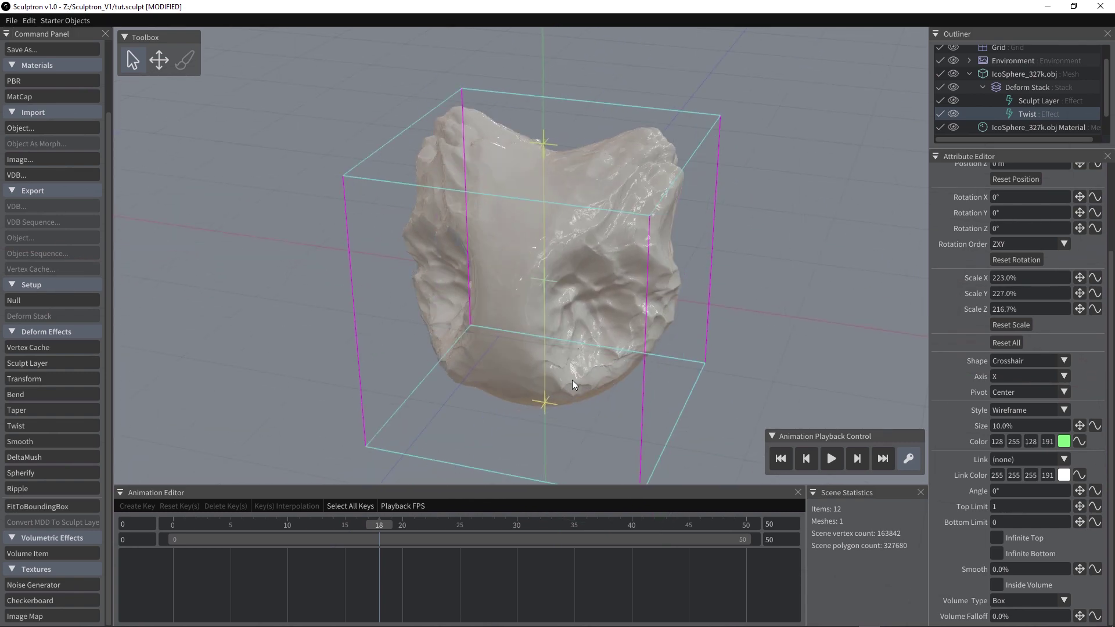
Step: Review the Twist Ref null's attributes and increase the Twist effect's Angle to wring the sculpted mesh
scroll(1054, 107, "up", 2)
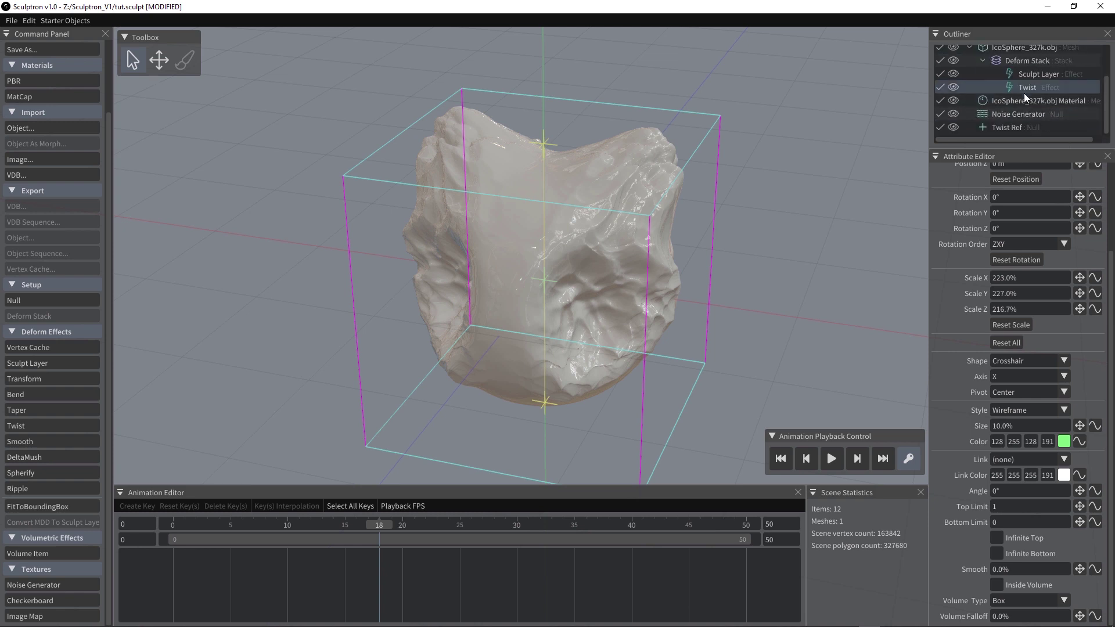
left_click(1004, 128)
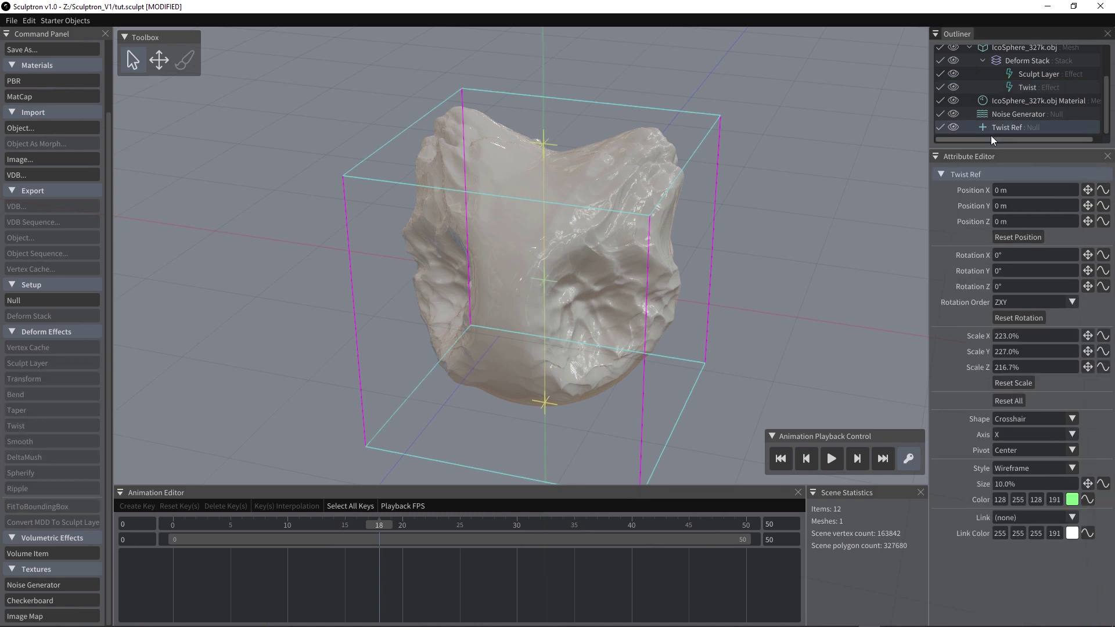
left_click(1028, 87)
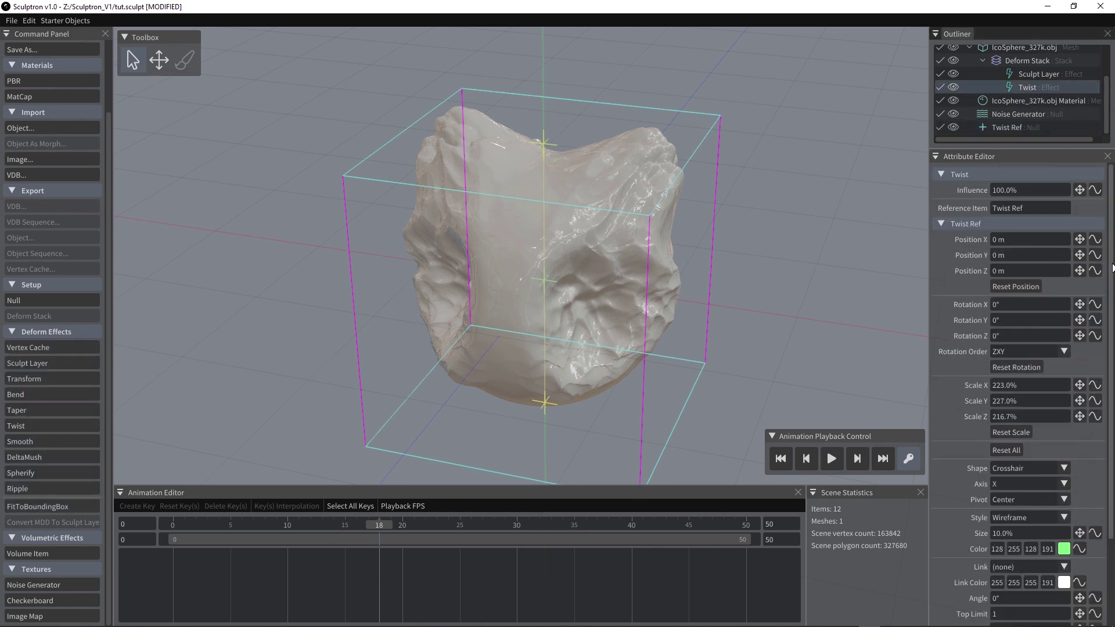
scroll(1011, 591, "down", 3)
left_click_drag(1080, 491, 1036, 106)
Step: Select the Twist Ref null and transform it with the gizmo to shift the twist through the mesh
left_click(1005, 127)
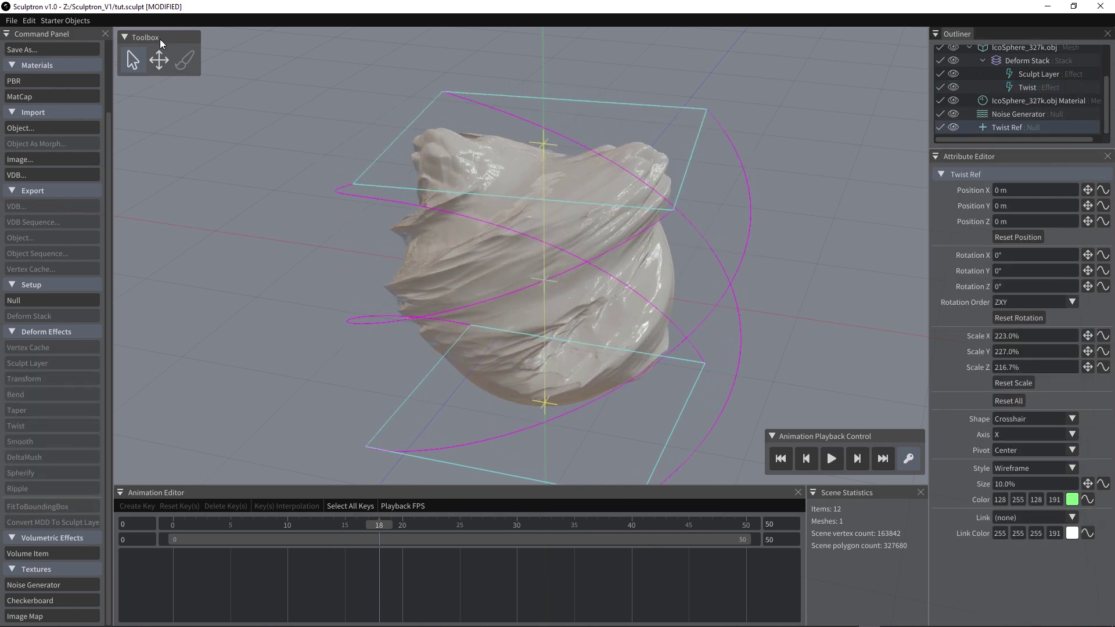
left_click(159, 60)
left_click_drag(612, 288, 611, 319)
left_click_drag(551, 227, 649, 271)
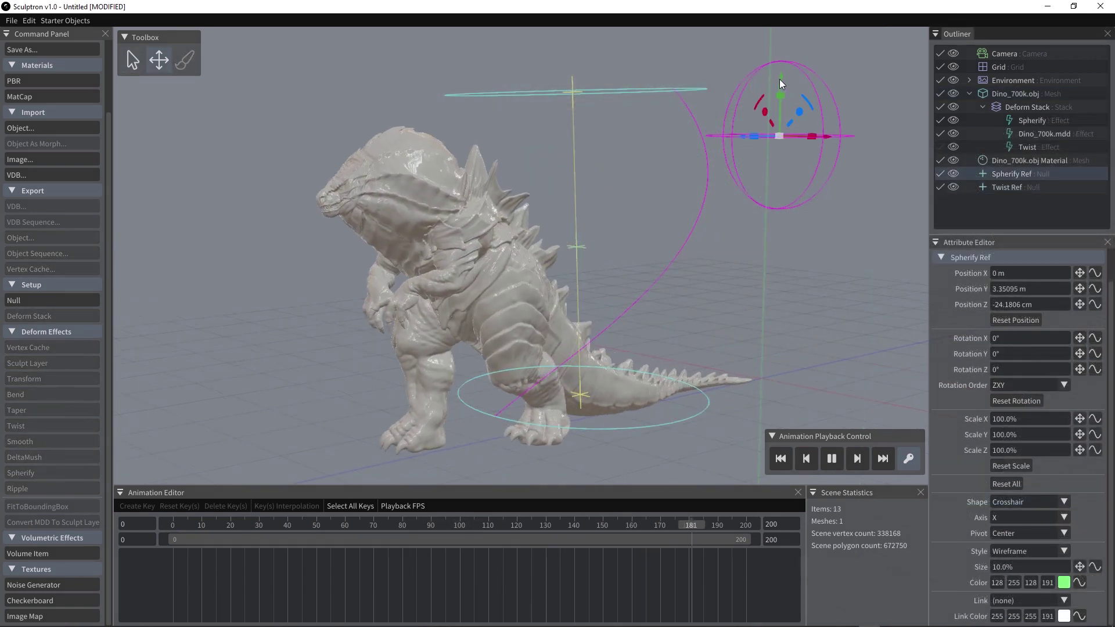
Step: In the animated dinosaur scene, lower the Spherify Ref to about 3.2 m in Y and enable the Twist effect
left_click_drag(781, 79, 800, 90)
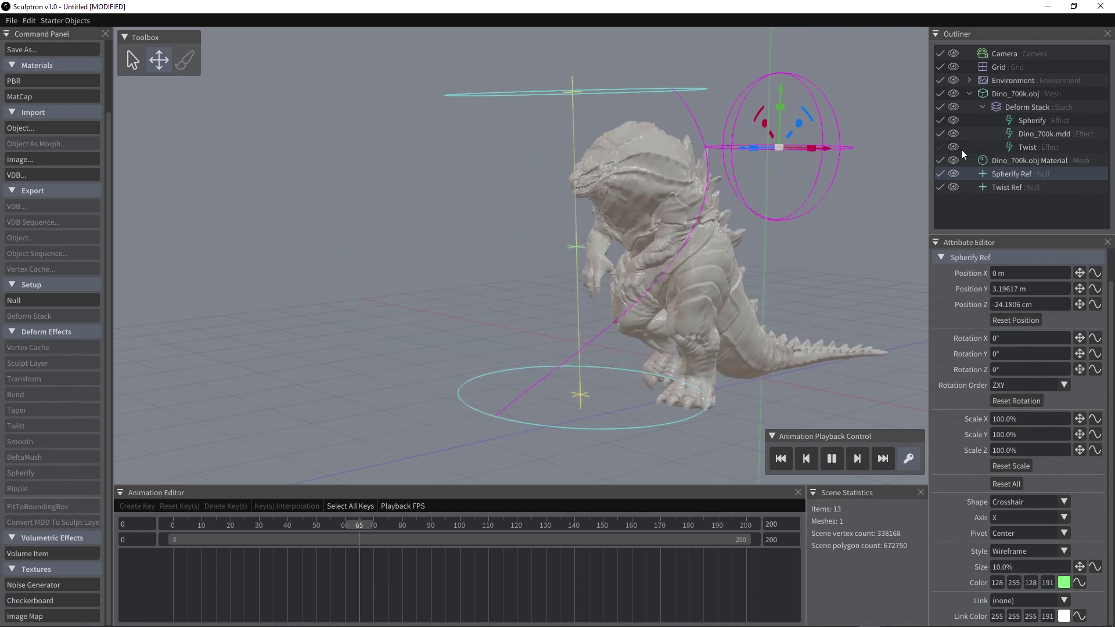
left_click(941, 146)
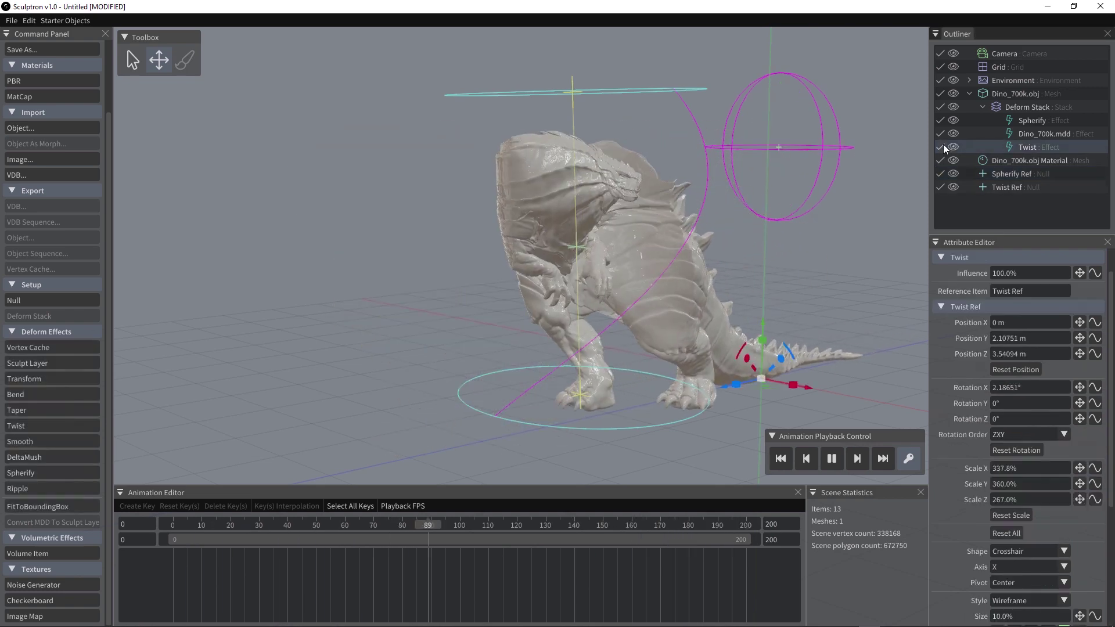
Step: Rotate the Twist Ref to about -88° on X, then keep adjusting its orientation and placement around the moving dinosaur
left_click(1006, 187)
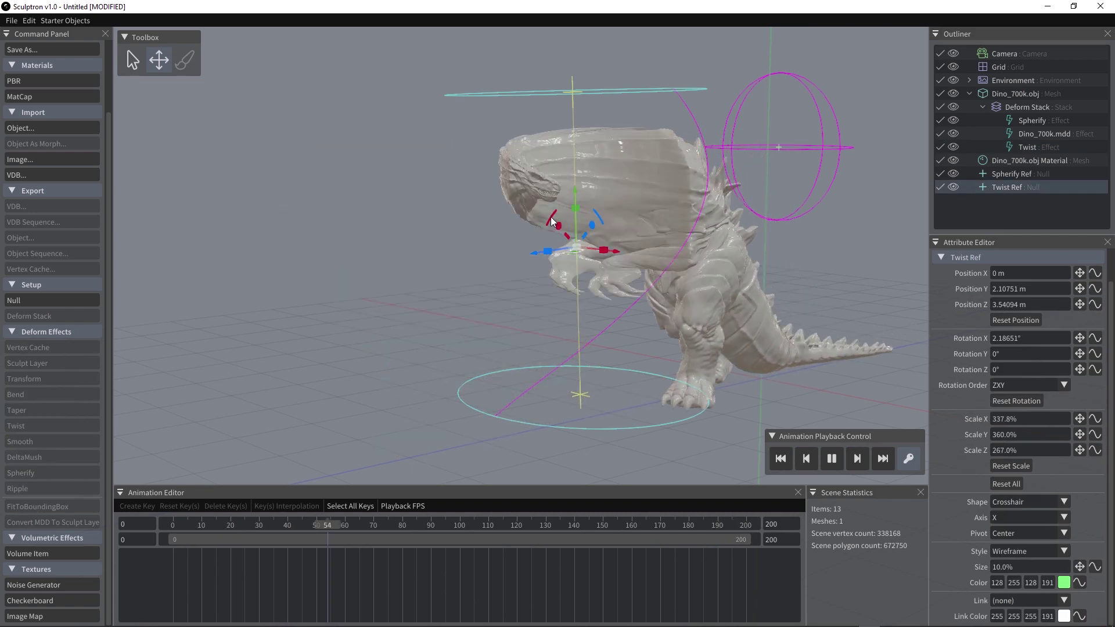
left_click_drag(552, 223, 554, 273)
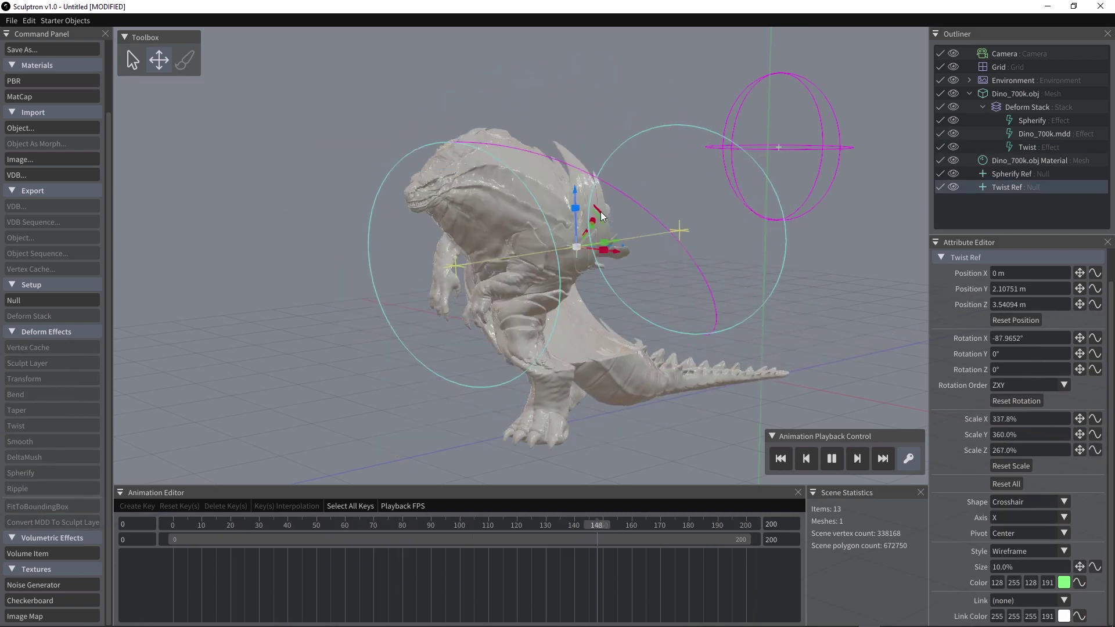
left_click_drag(611, 210, 689, 327)
left_click_drag(828, 352, 779, 351, "alt")
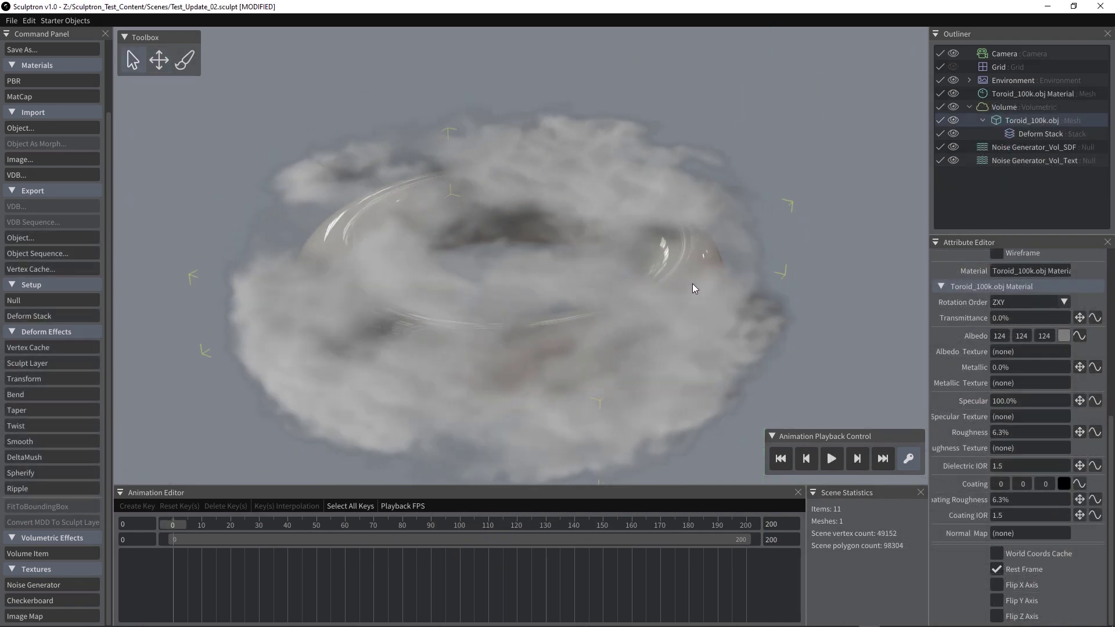
left_click_drag(678, 291, 731, 319, "alt")
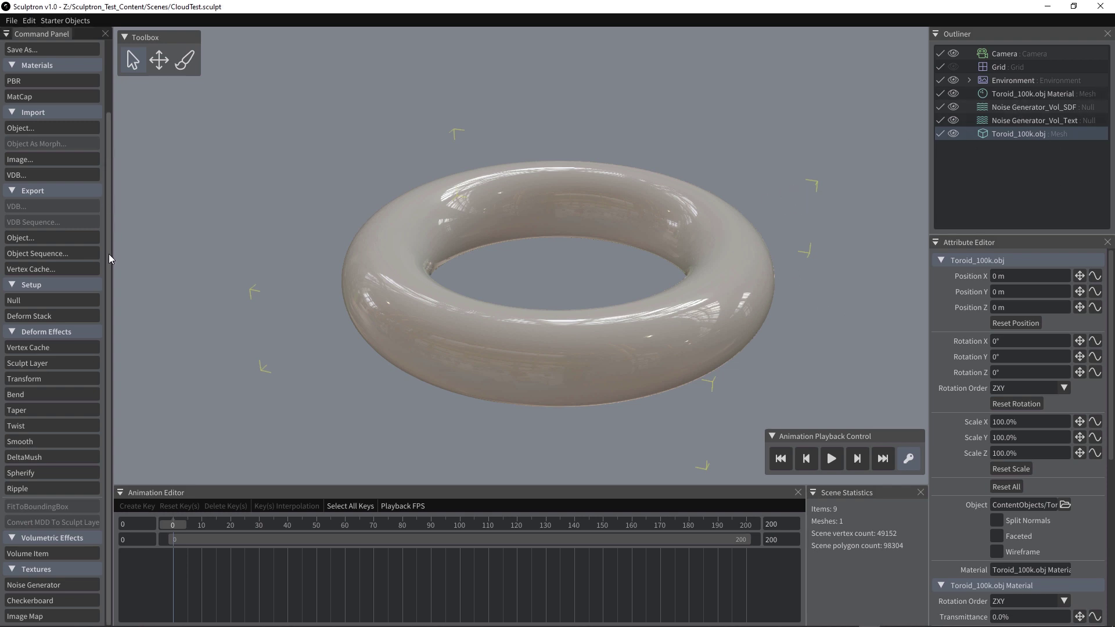
Step: Add a Volume item to the CloudTest scene, parent Toroid_100k.obj to it and hide the toroid mesh
left_click(28, 553)
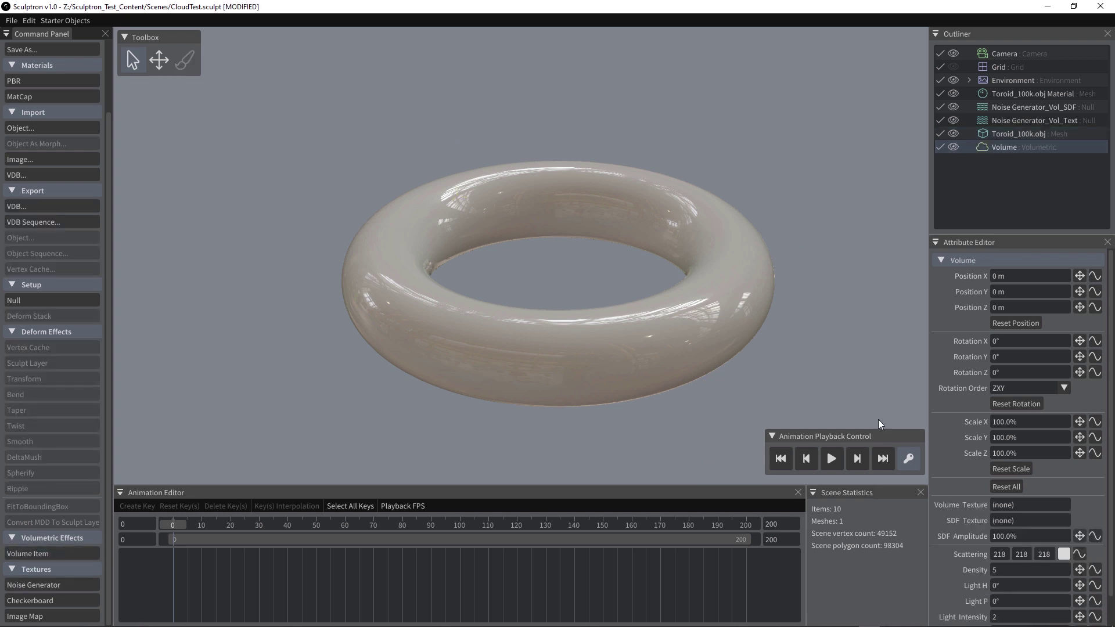
mouse_move(1005, 133)
left_mouse_down()
mouse_move(1023, 140)
mouse_move(1012, 145)
left_mouse_up()
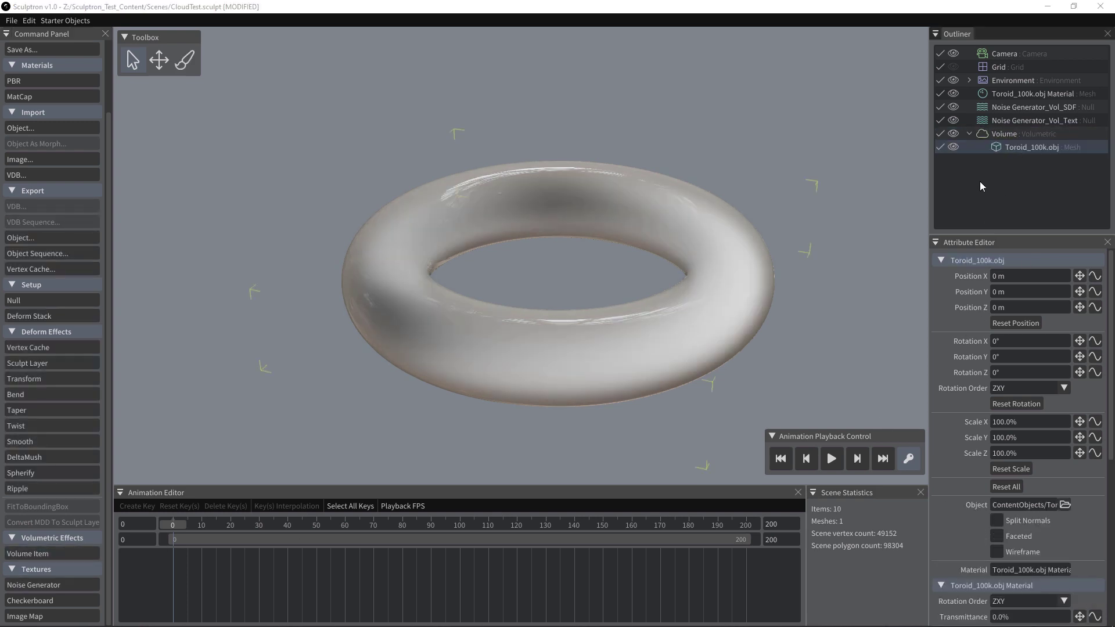
left_click(954, 147)
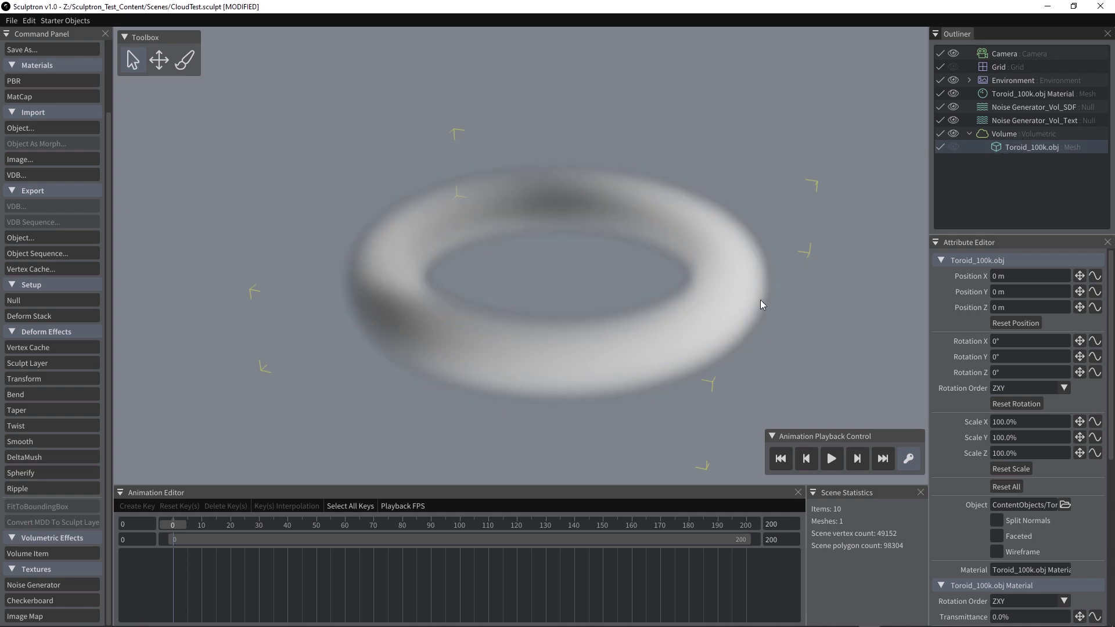
Step: Assign Noise Generator_Vol_SDF as the Volume's SDF Texture
left_click(1004, 137)
scroll(1036, 405, "down", 1)
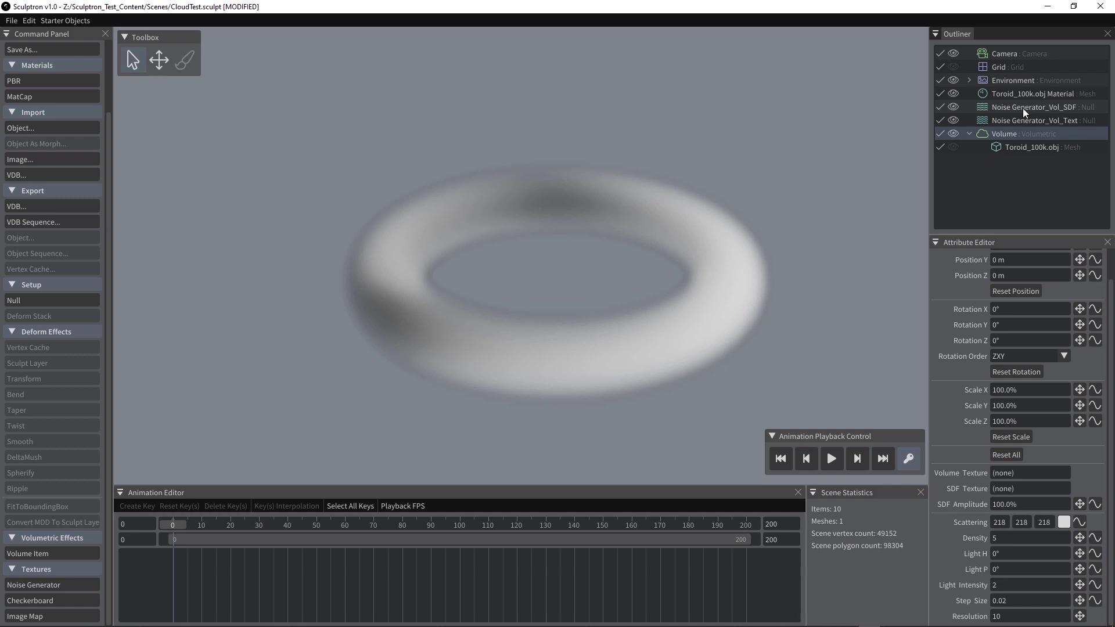
left_click_drag(1019, 107, 1013, 493)
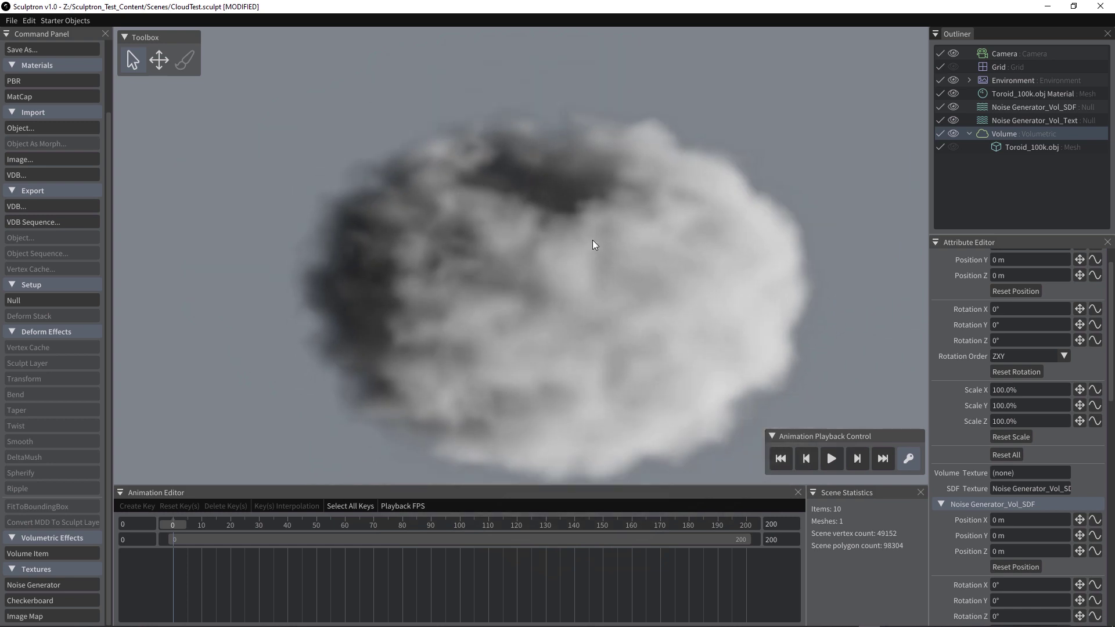
Step: Set the Volume's SDF Amplitude to 50%
left_click_drag(1110, 380, 1112, 546)
scroll(1112, 549, "down", 5)
left_click(1030, 504)
type("50")
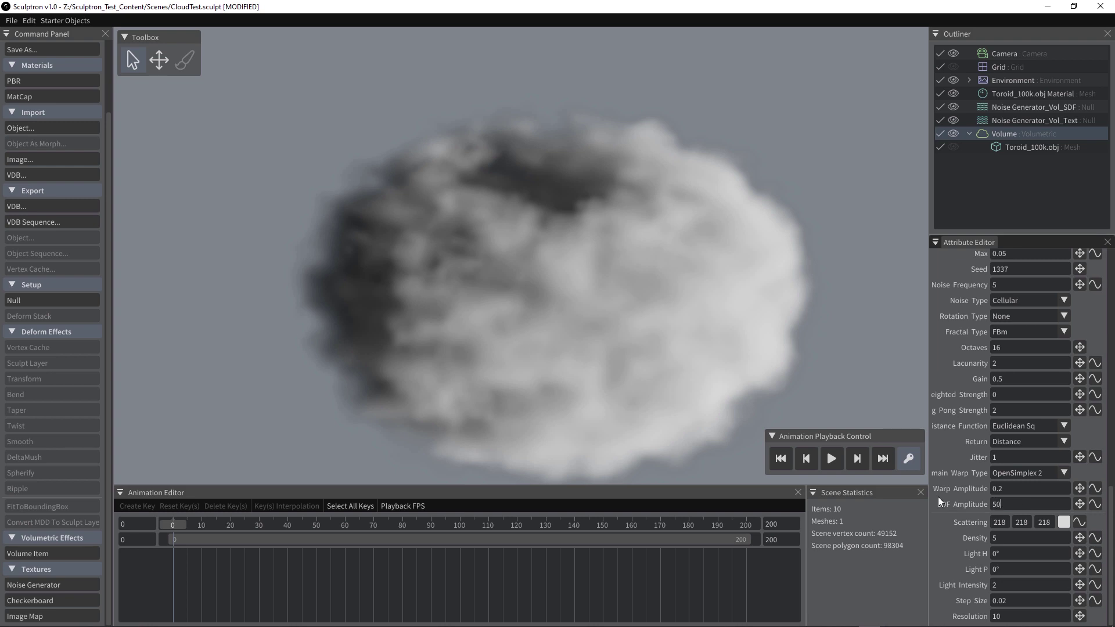
key("Return")
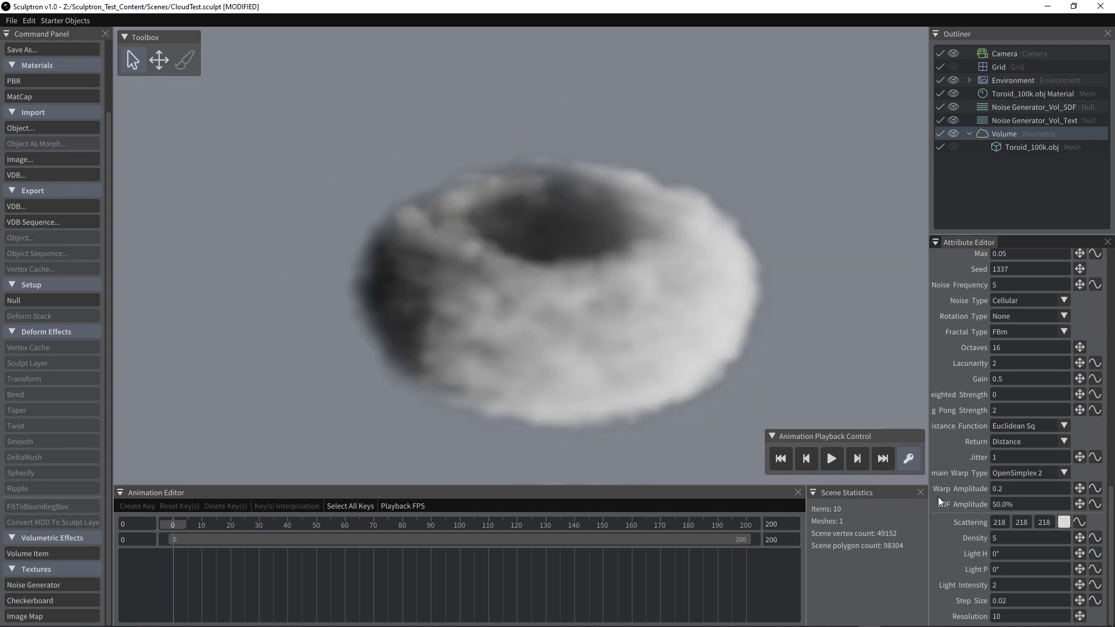
Step: Assign Noise Generator_Vol_Text as the Volume's Volume Texture
left_click_drag(1109, 540, 1111, 389)
scroll(1056, 353, "up", 3)
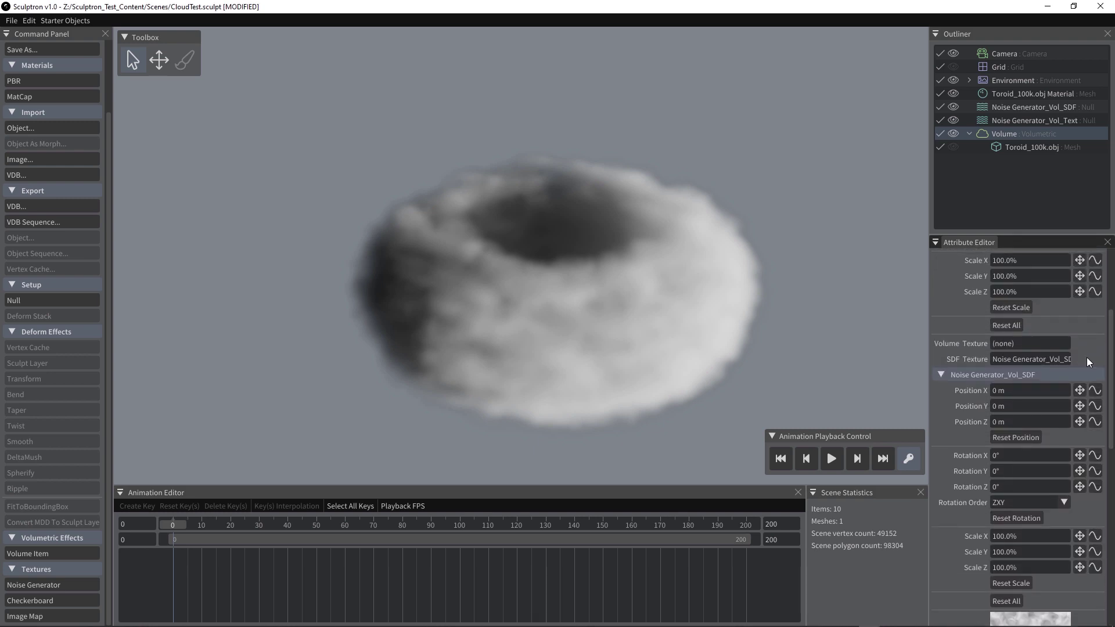
left_click_drag(1033, 119, 1019, 346)
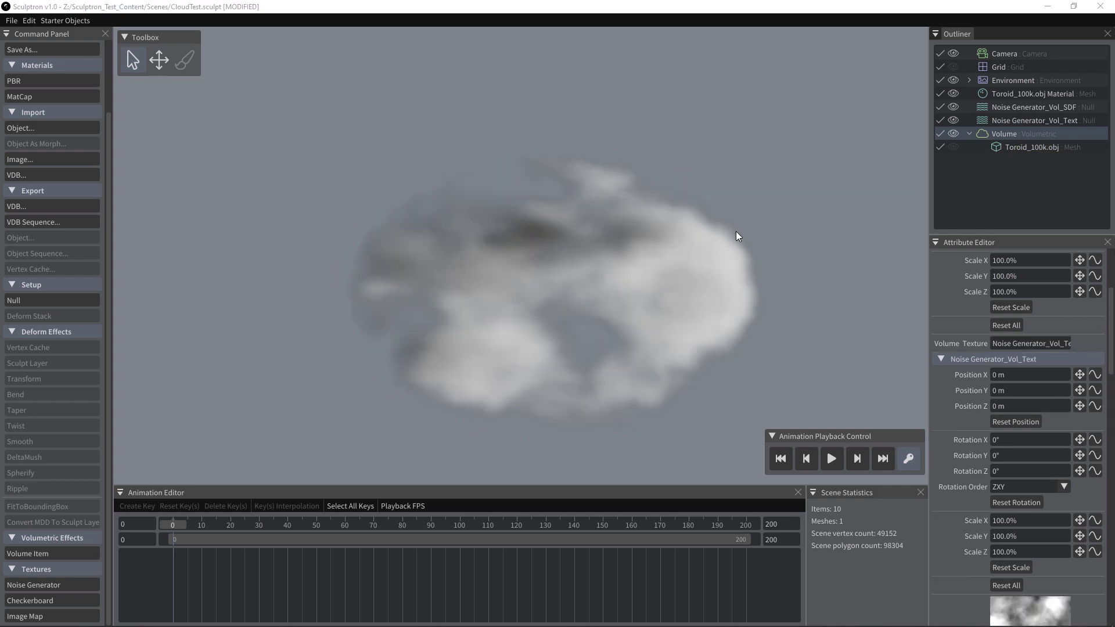
Step: Sculpt Toroid_100k.obj with the Grab brush, pulling the cloud's right side downward and its left side outward and down
left_click(1032, 148)
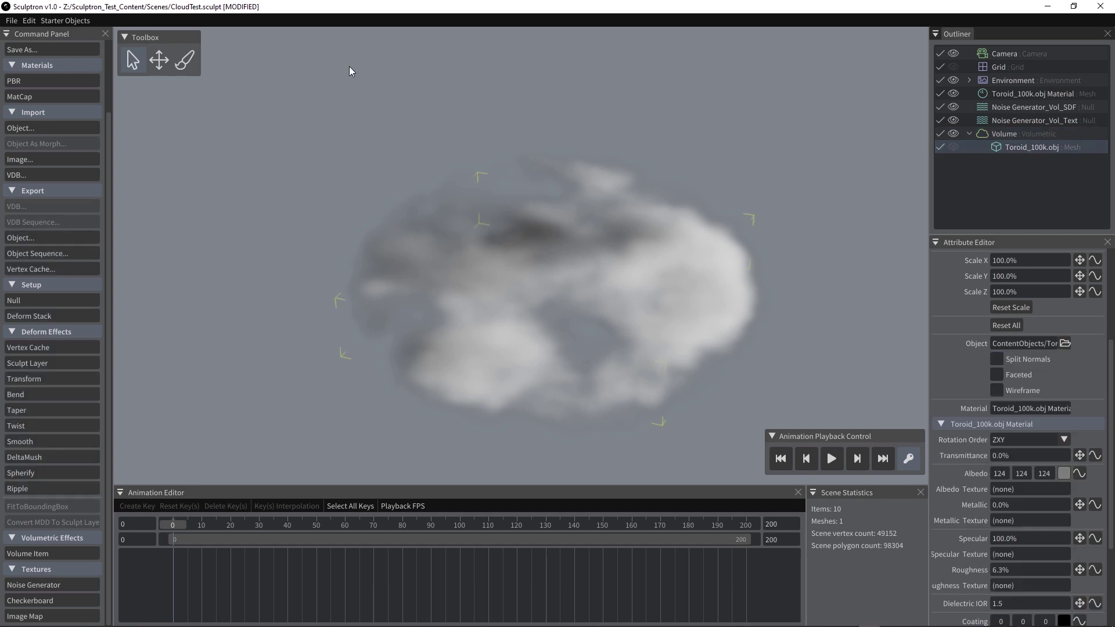
left_click(184, 66)
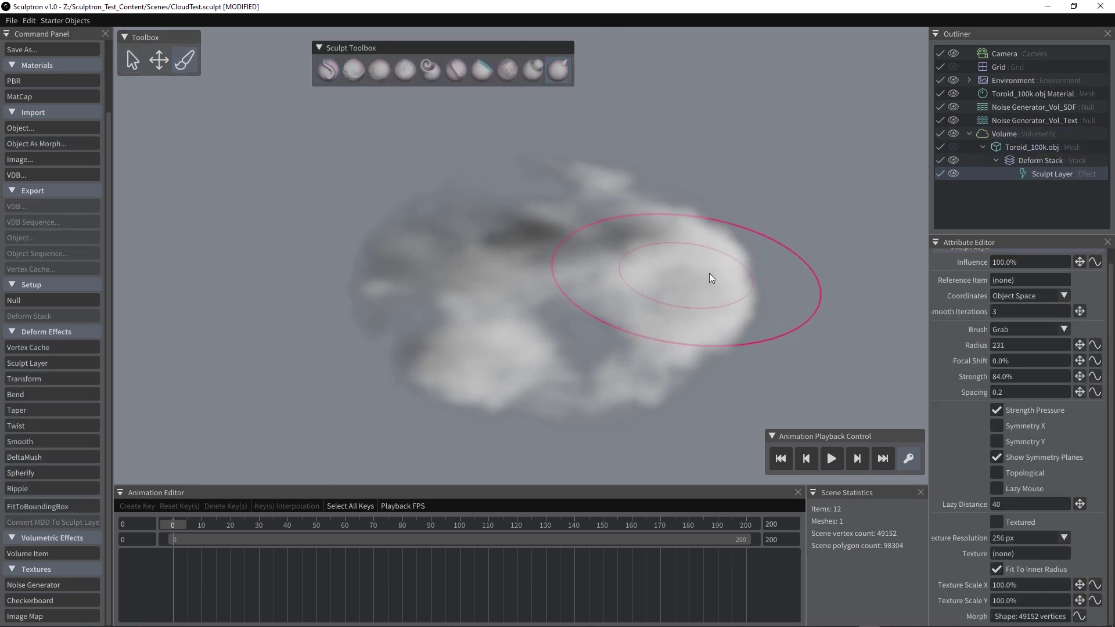
mouse_move(682, 252)
left_mouse_down()
mouse_move(739, 256)
mouse_move(787, 243)
mouse_move(832, 197)
mouse_move(757, 172)
mouse_move(712, 121)
mouse_move(742, 343)
left_mouse_up()
left_click_drag(434, 312, 284, 364)
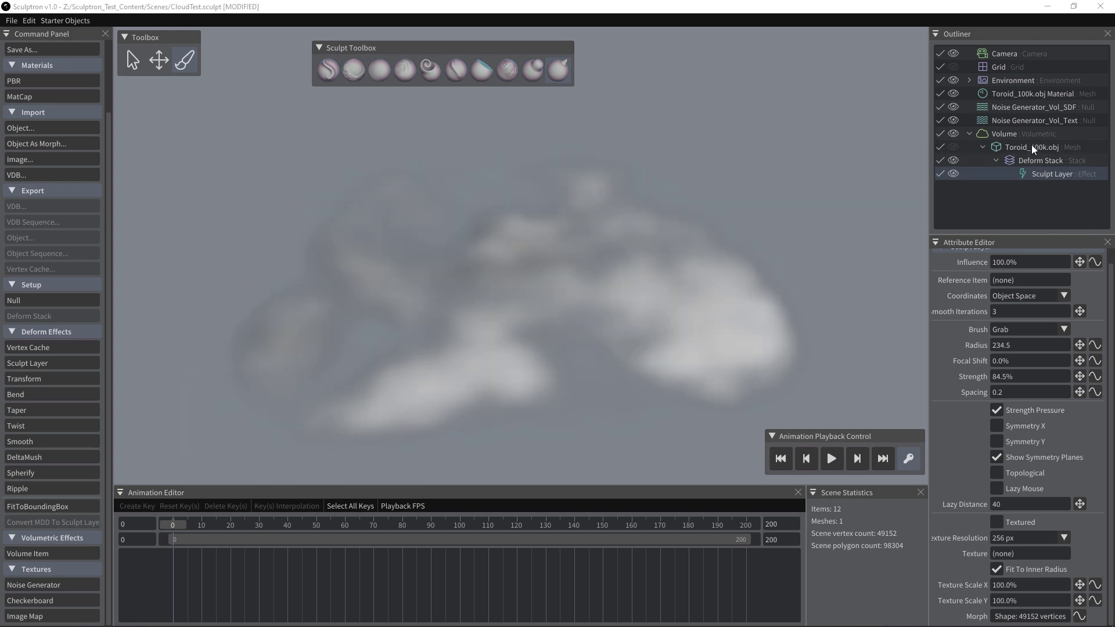
Step: Set the Volume's Resolution to 40 and then raise it to 60 for finer cloud detail
left_click(999, 134)
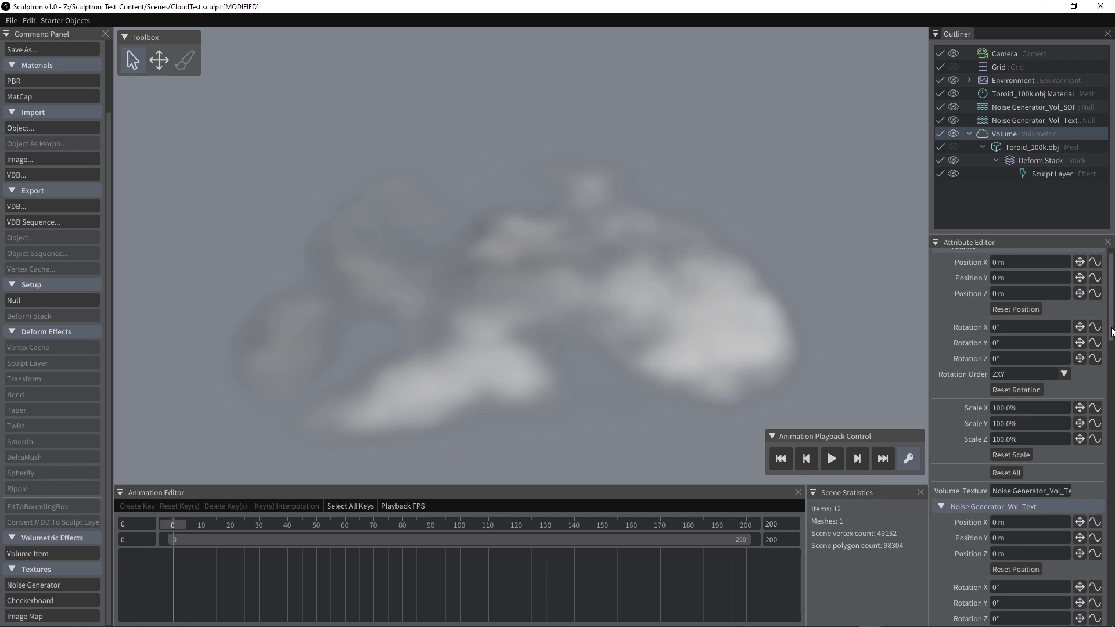
scroll(1030, 605, "down", 5)
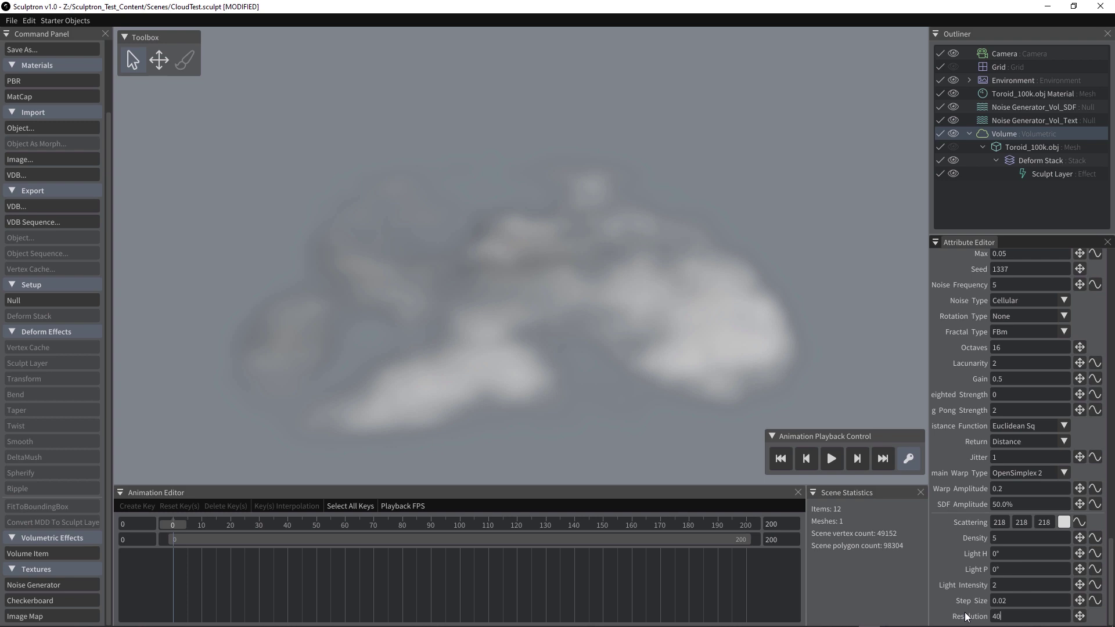
key("Return")
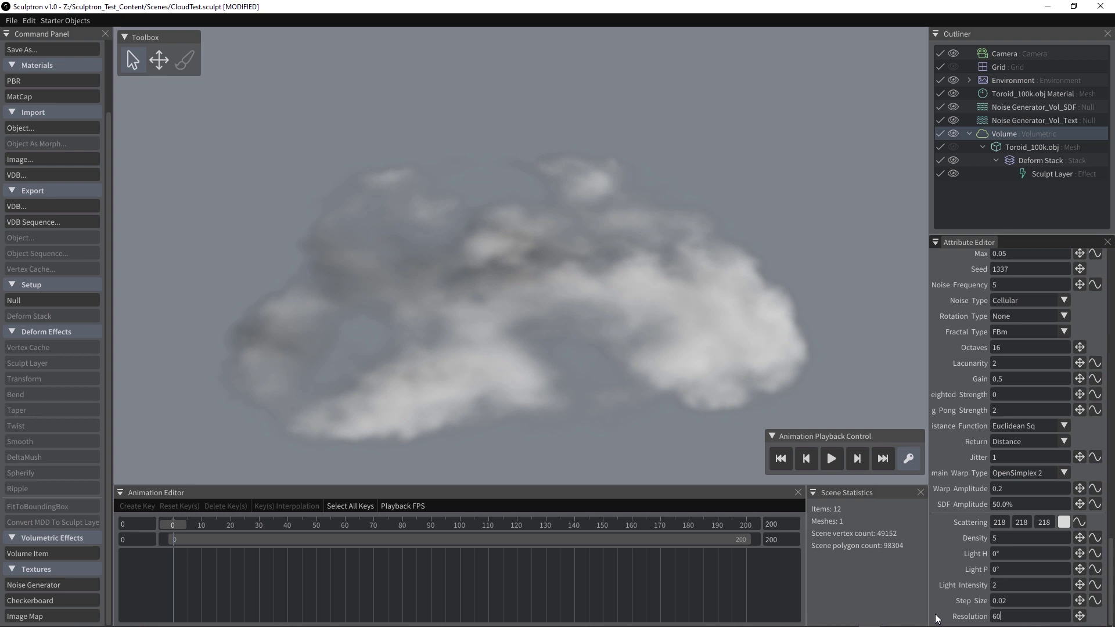
key("Return")
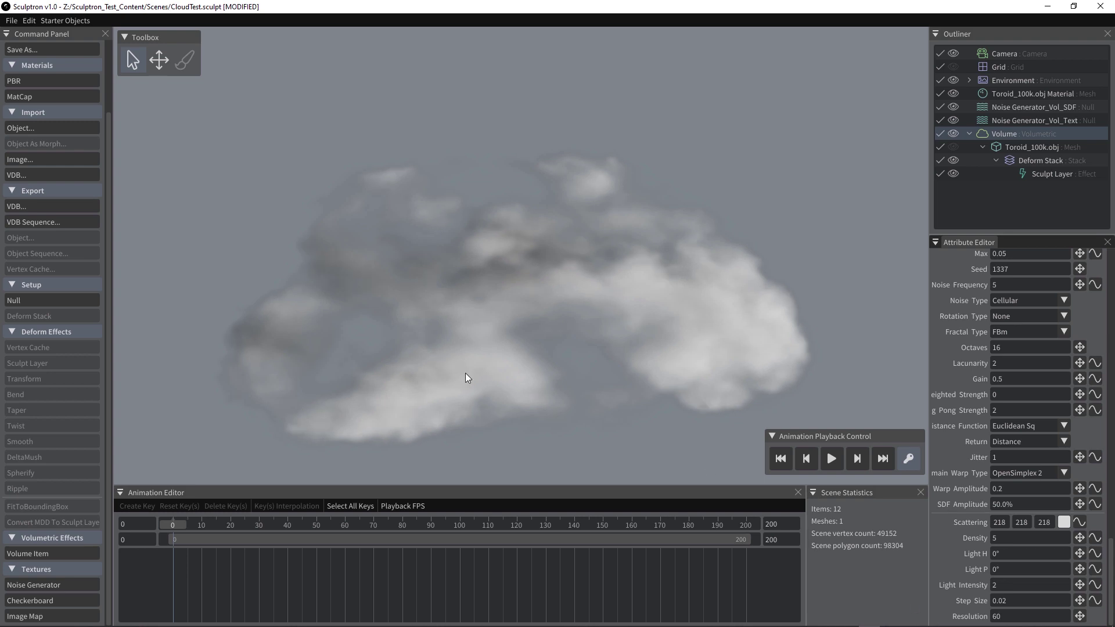
Step: Set the Volume's Density to 5.84, Light H to -2.25°, Light P to -89.5° and Light Intensity to 2.64
middle_click_drag(435, 369, 480, 376)
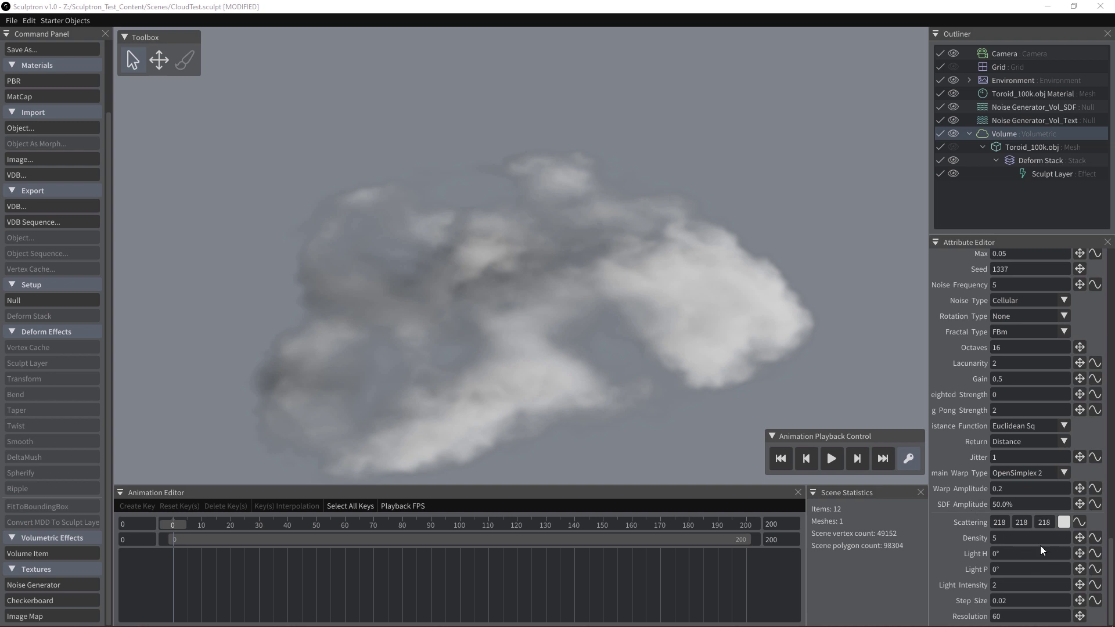
left_click_drag(1082, 538, 1065, 437)
mouse_move(1080, 570)
left_mouse_down()
mouse_move(825, 577)
mouse_move(1087, 556)
mouse_move(1081, 587)
mouse_move(1091, 397)
mouse_move(1103, 506)
left_mouse_up()
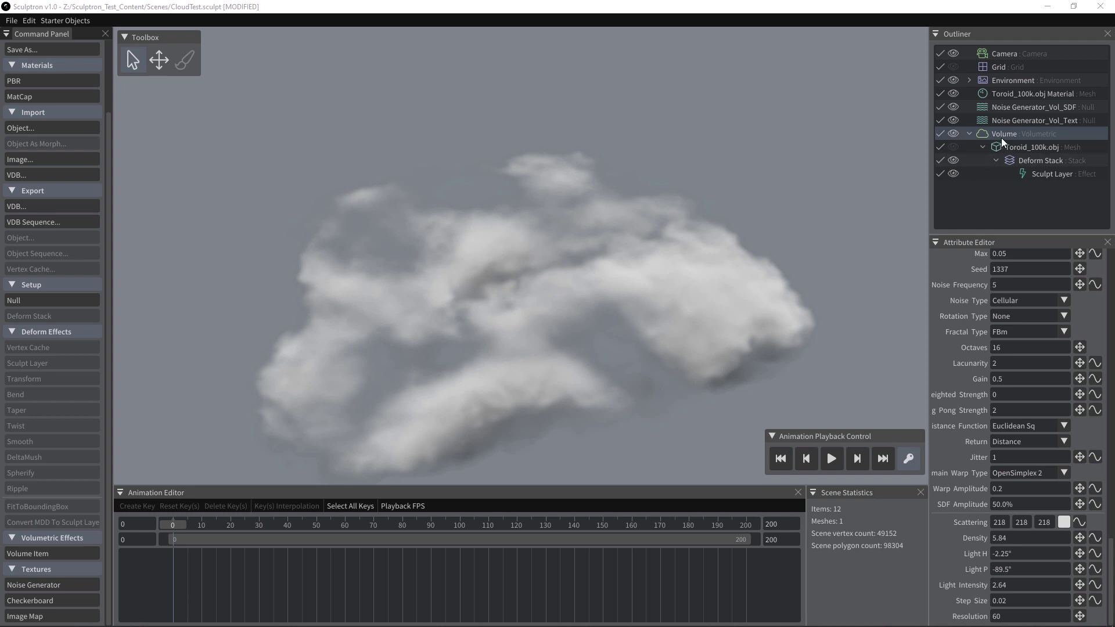
Step: Bring up the VDB export commands for the selected Volume
left_click(11, 20)
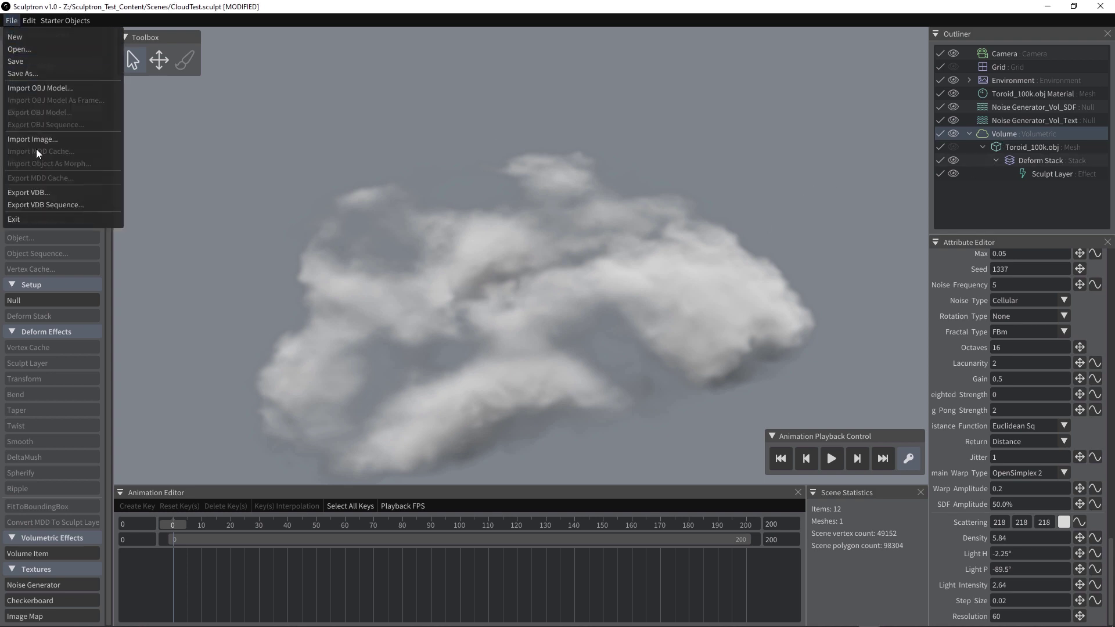